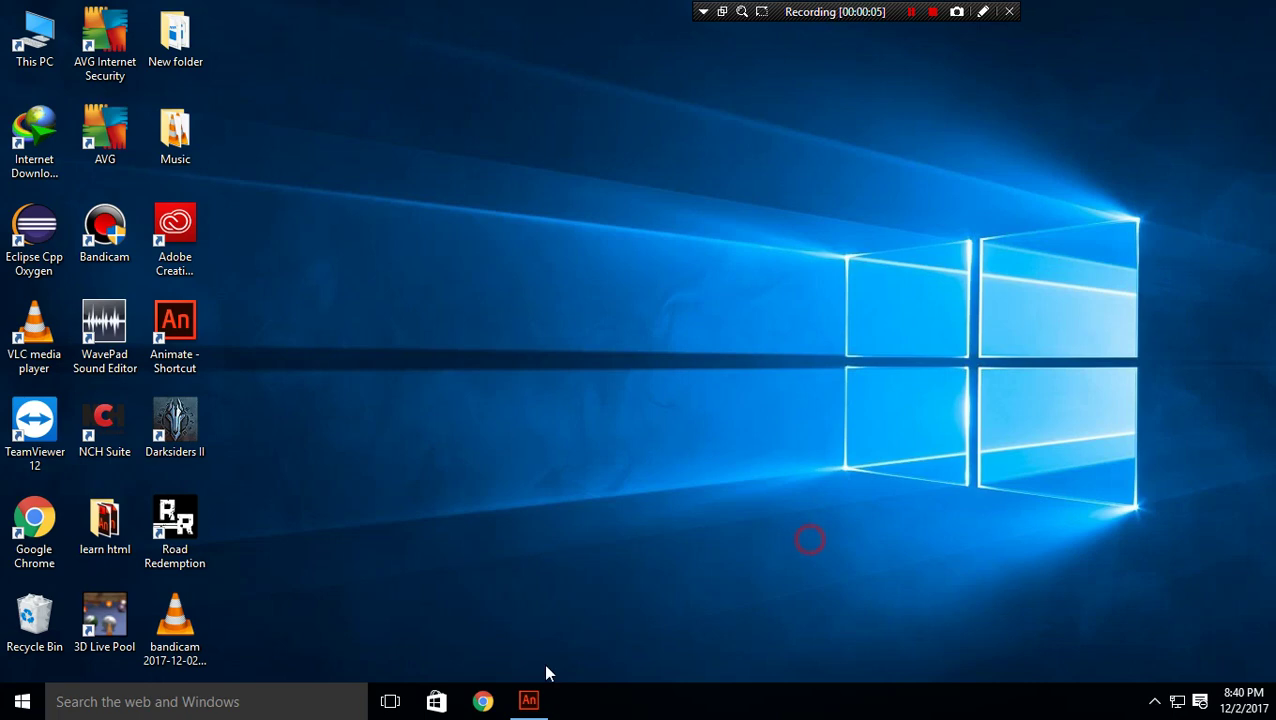
Step: Switch to Adobe Animate and draw an unfilled oval about 318 by 122 px in the middle of the stage
click(529, 701)
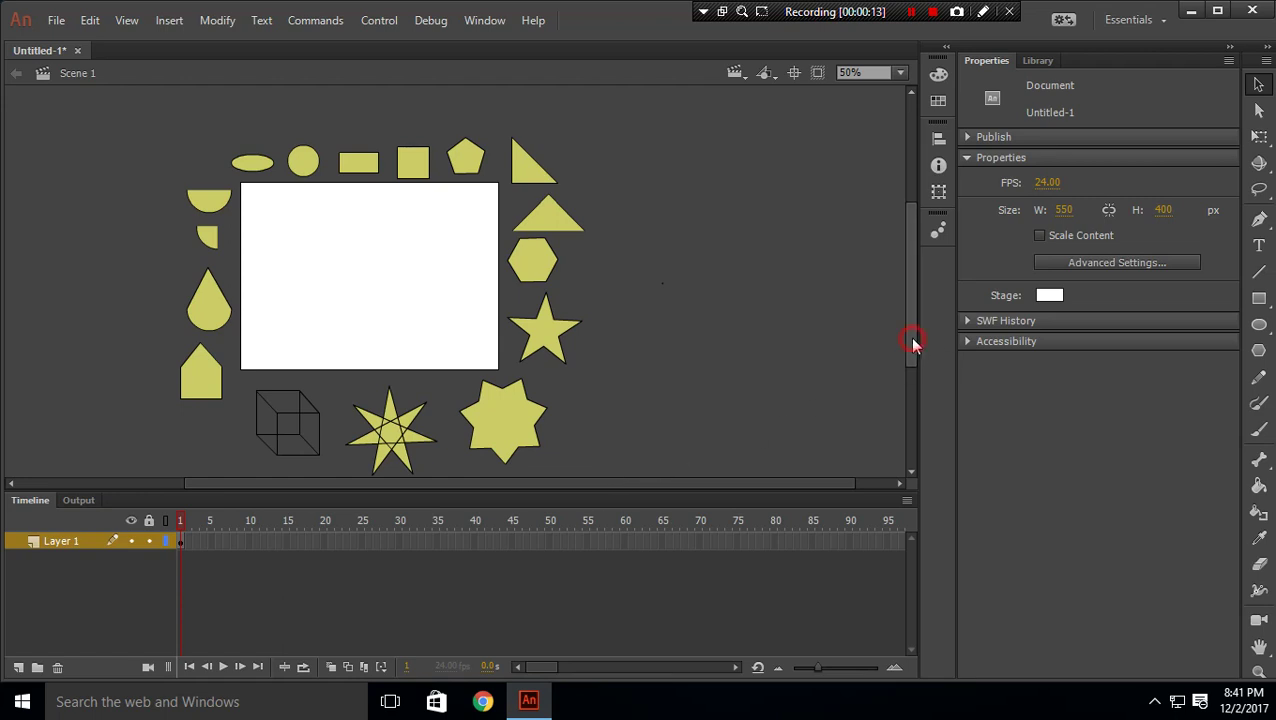
drag(909, 338, 909, 336)
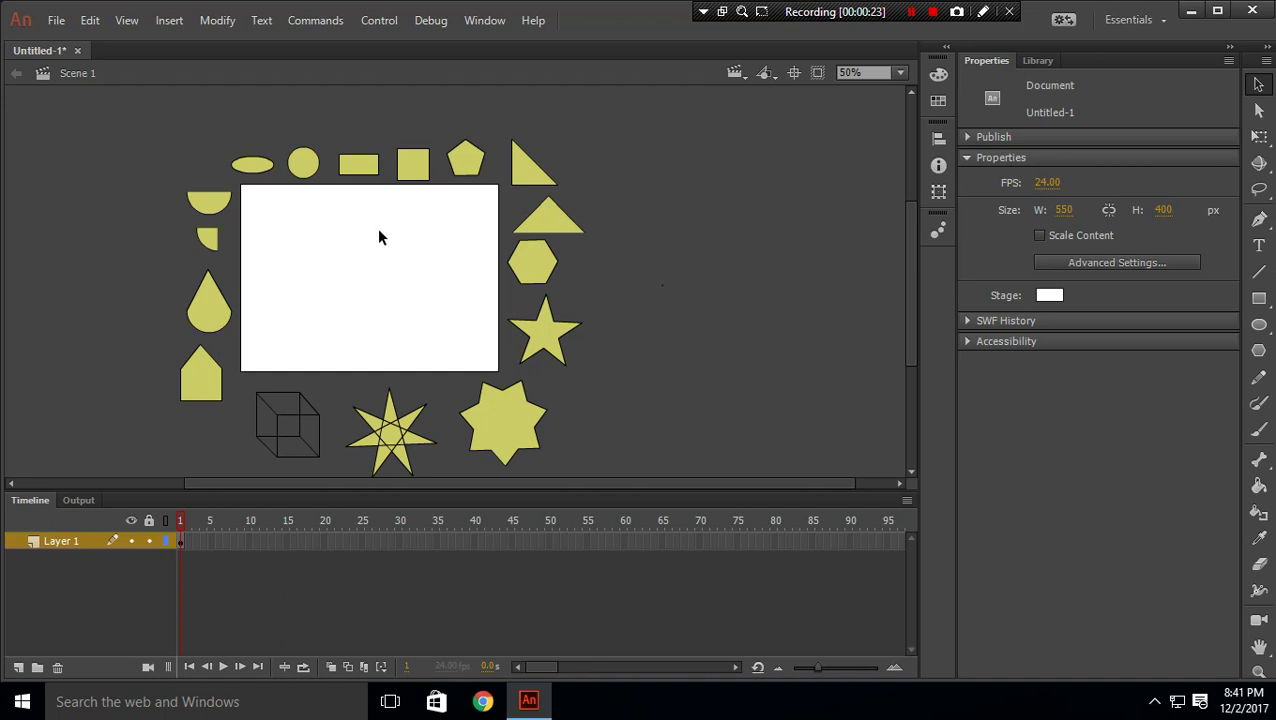
drag(224, 148, 278, 188)
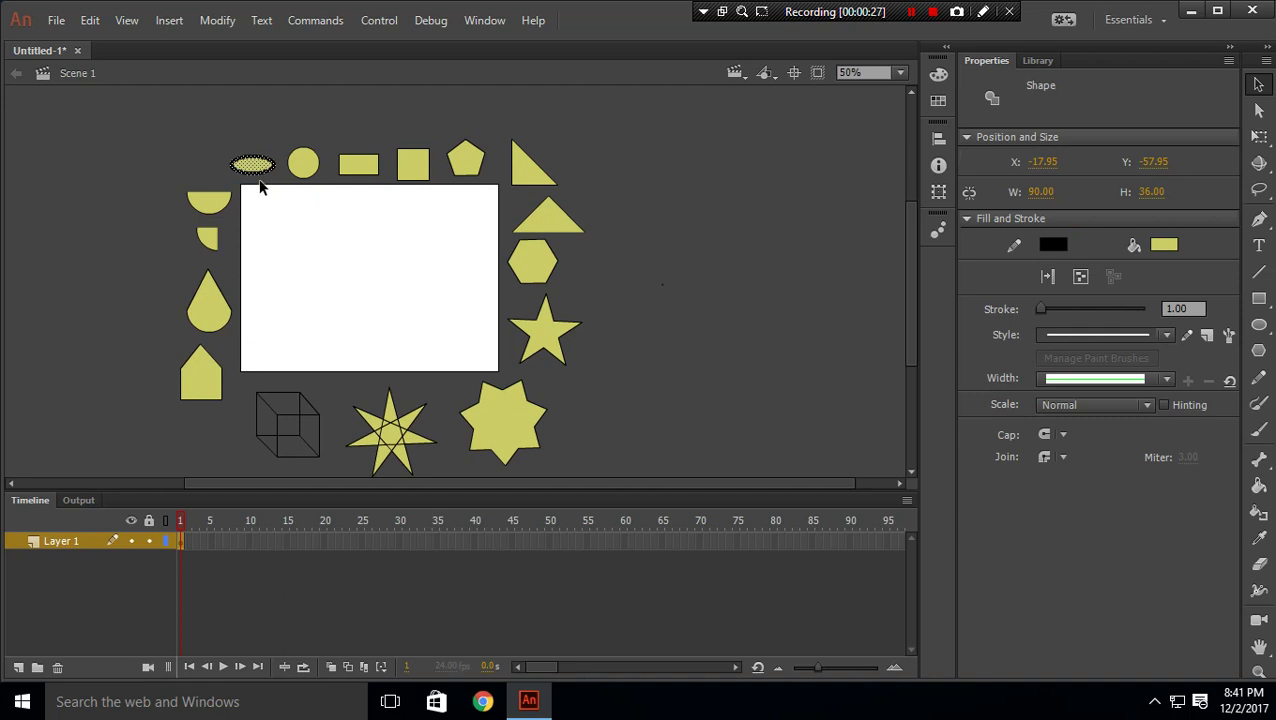
click(287, 219)
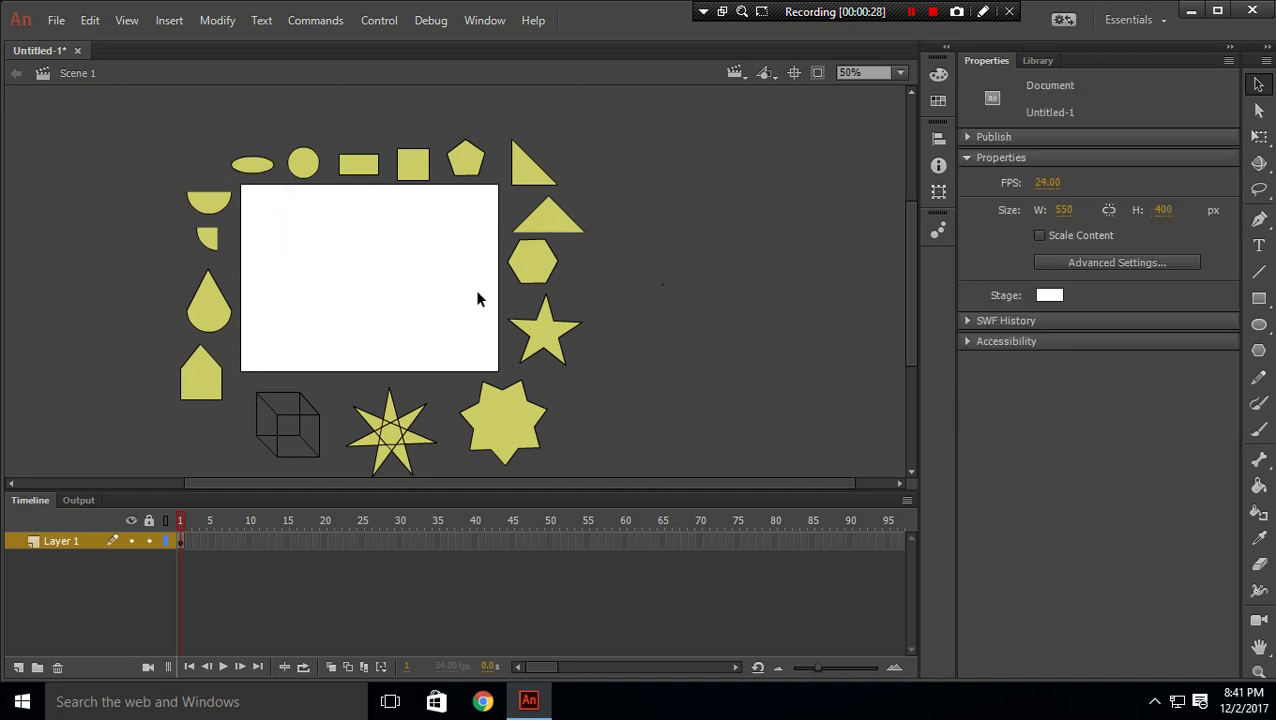
click(1259, 325)
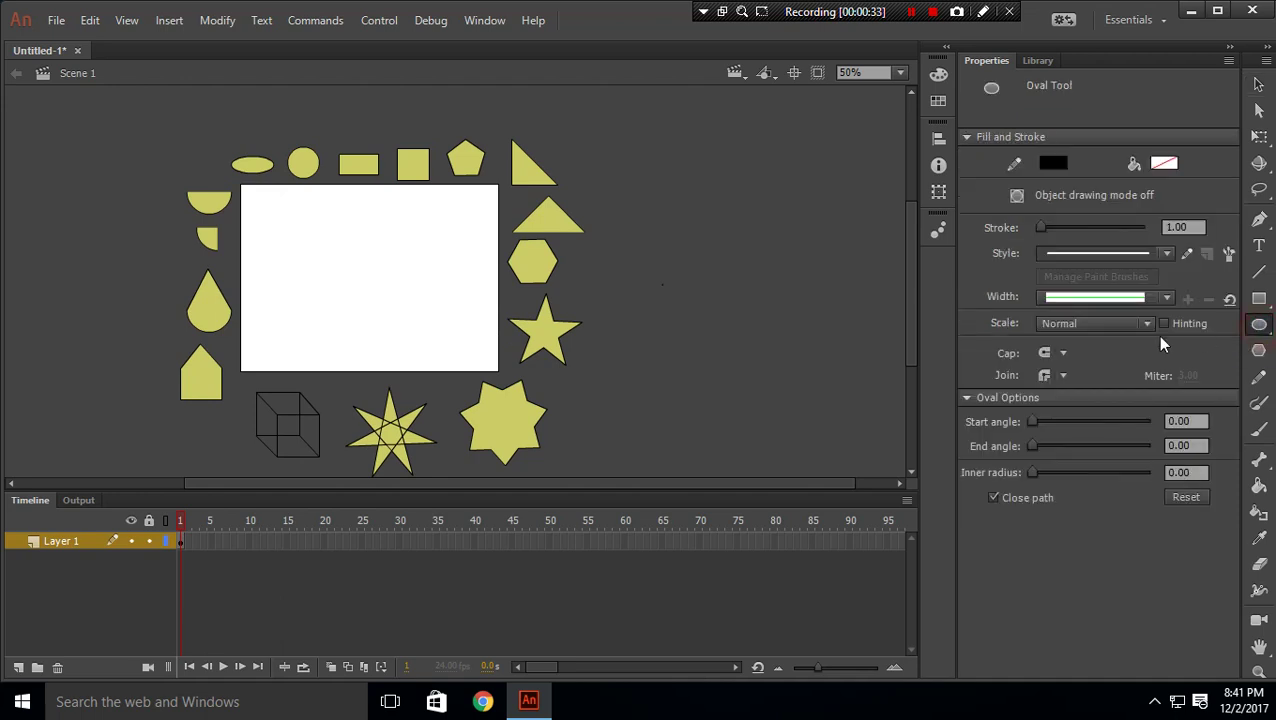
mouse_move(291, 246)
mouse_down()
mouse_move(330, 282)
mouse_move(438, 303)
mouse_up()
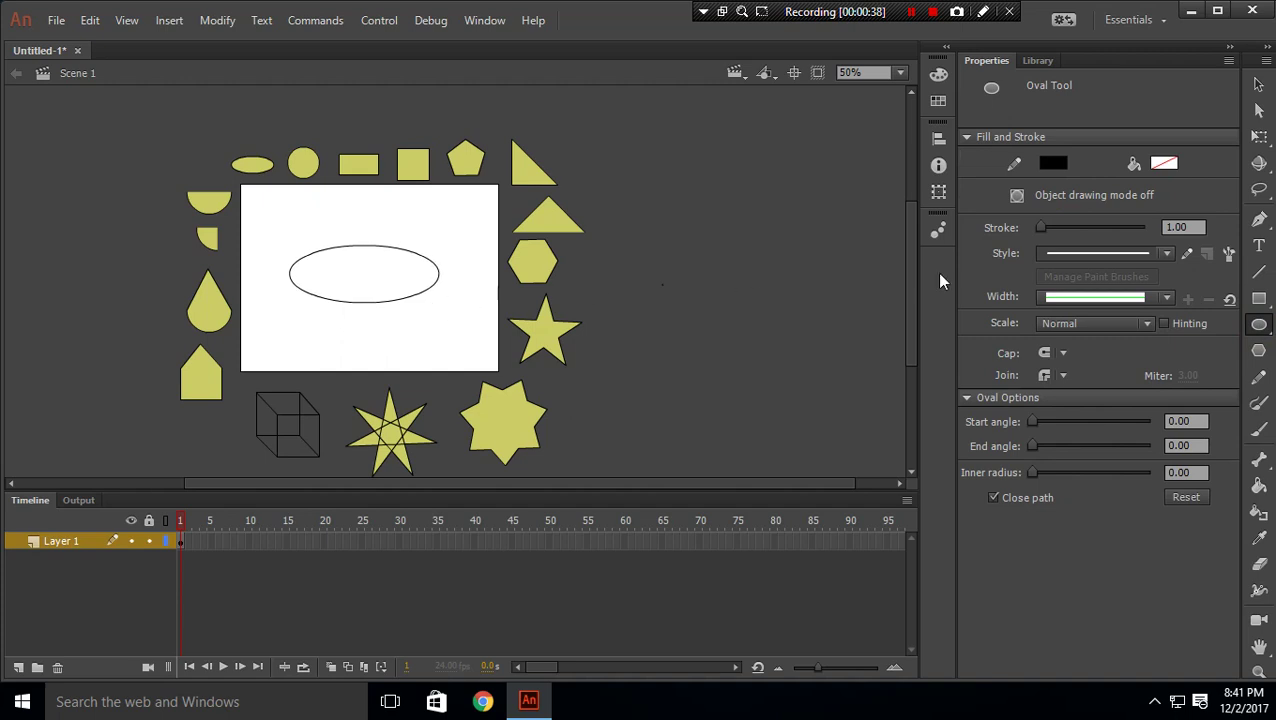
Step: Fill the oval on the stage with the green colour #00FF99 using the Paint Bucket tool
click(1163, 165)
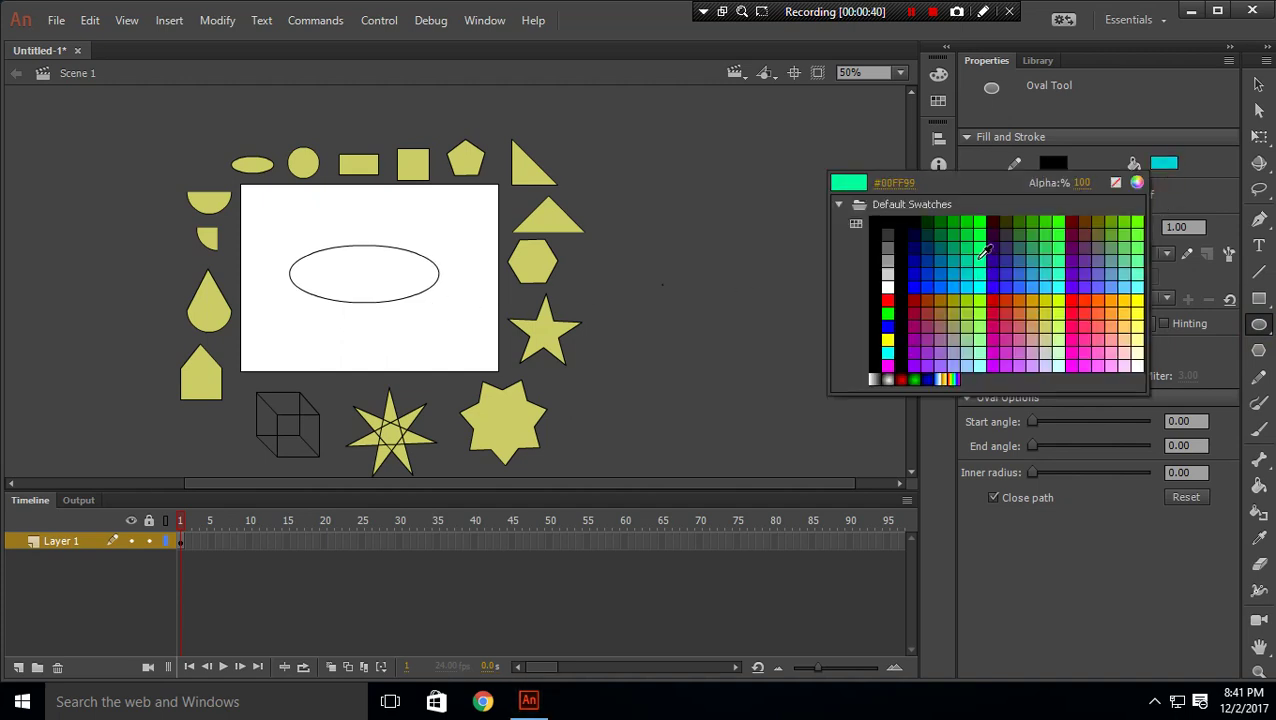
click(978, 256)
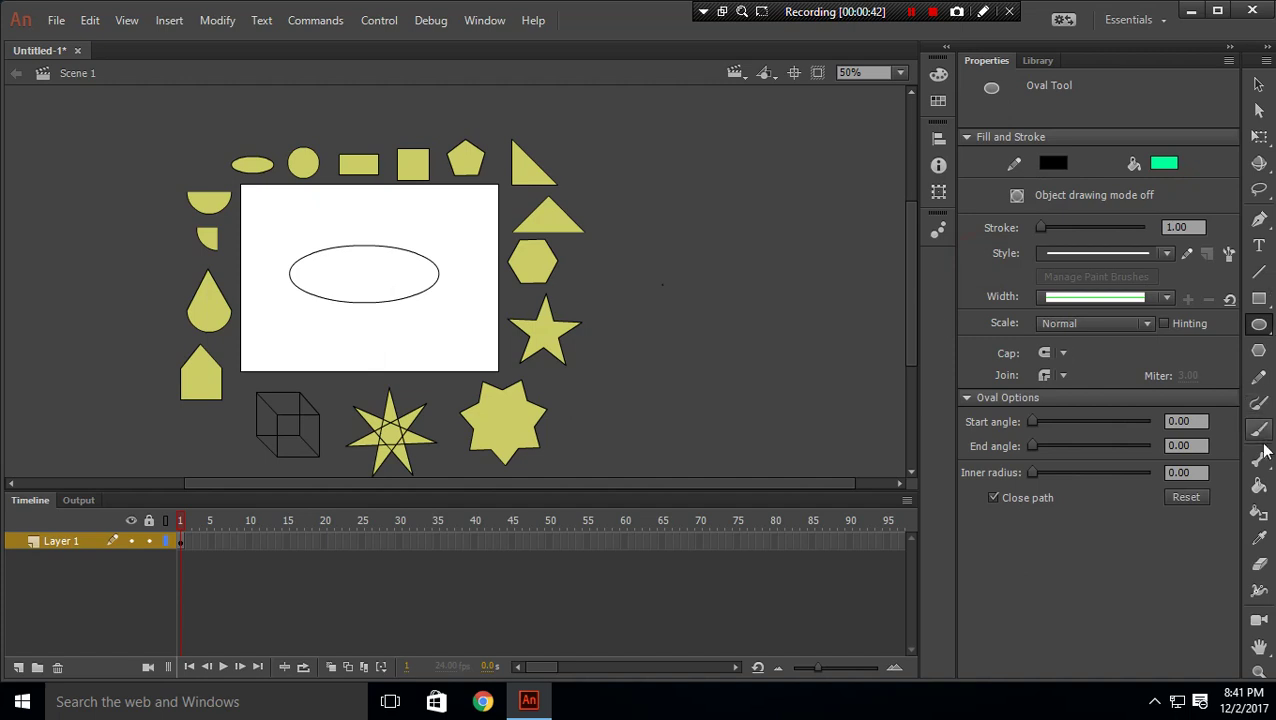
click(1260, 486)
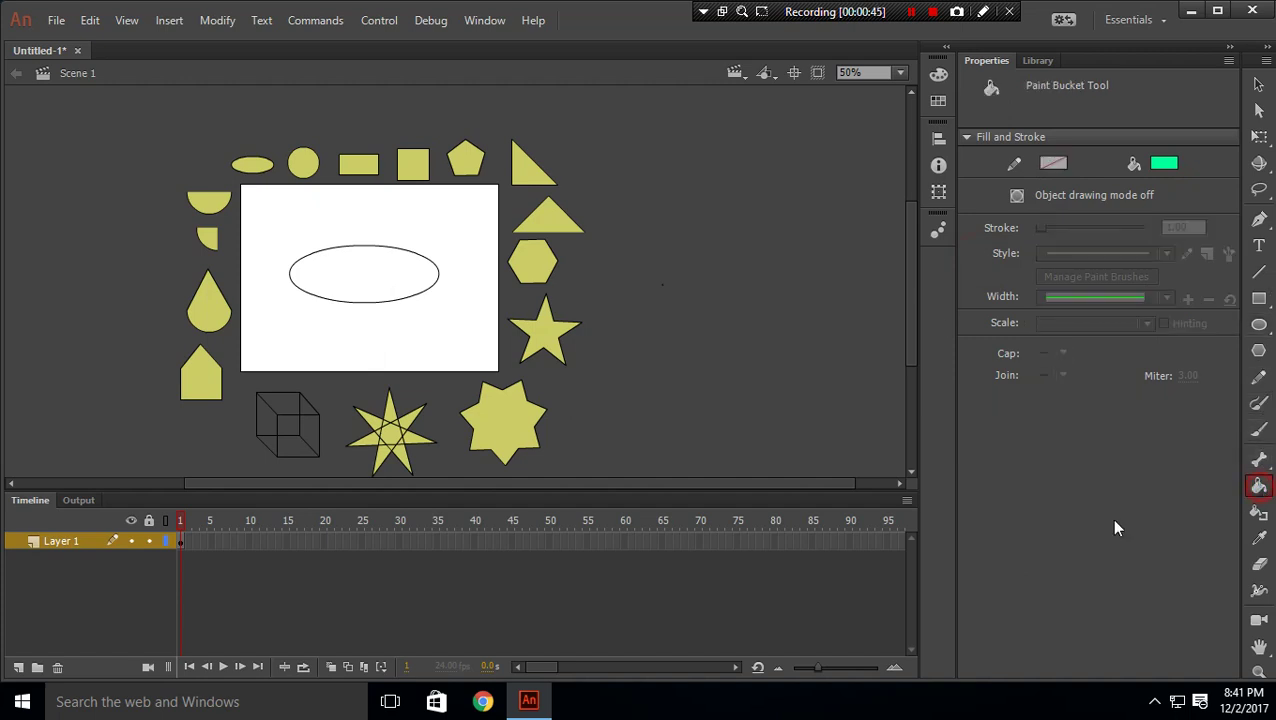
click(388, 274)
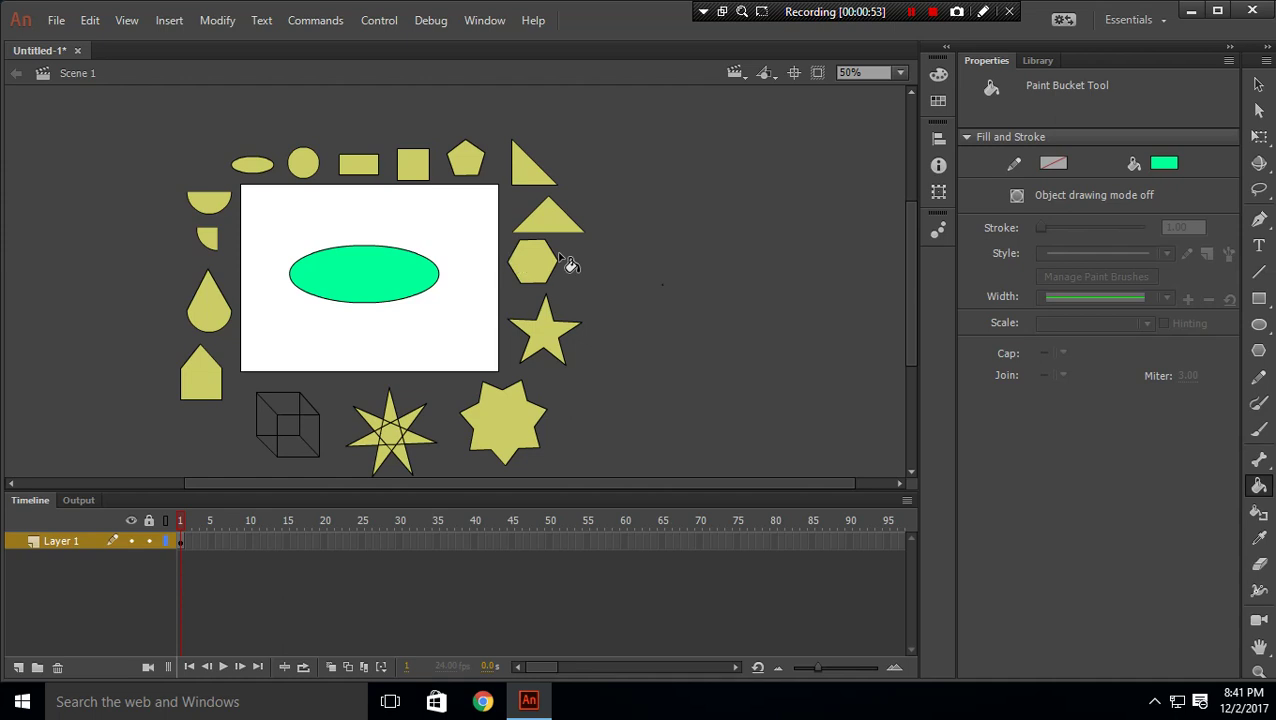
click(1258, 86)
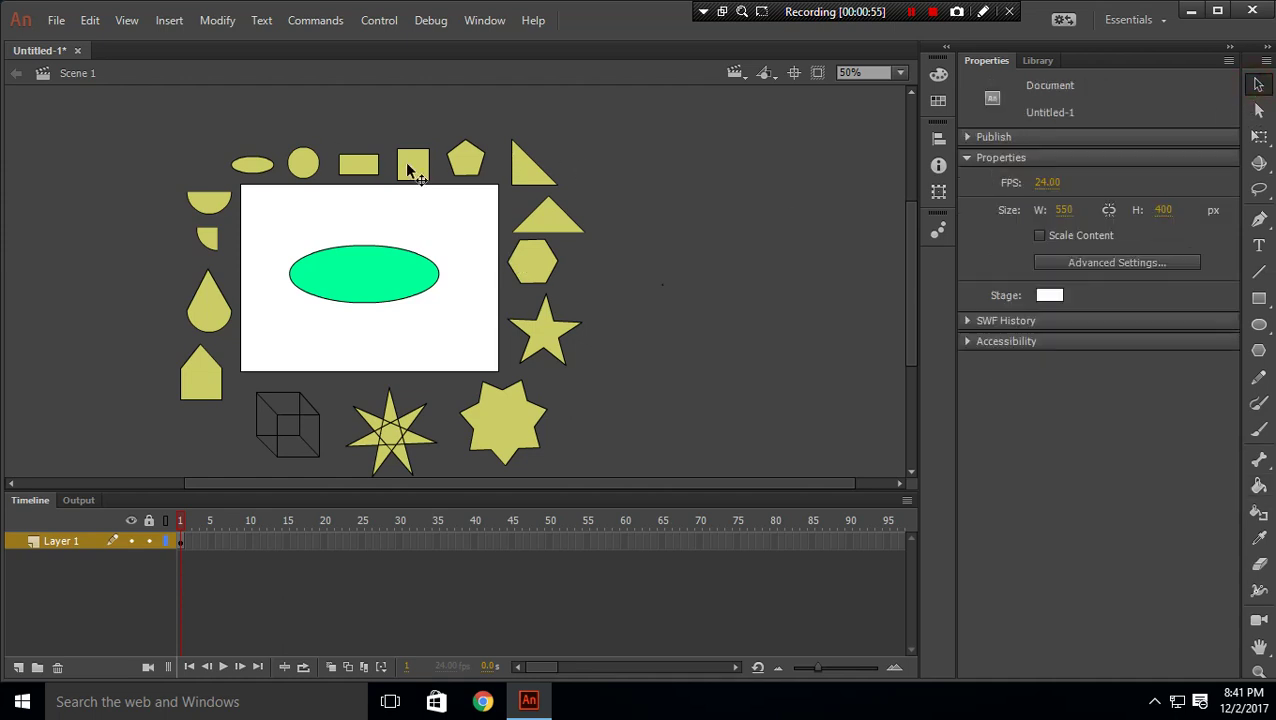
Step: Delete the sample oval above the stage and the green oval on the stage
mouse_move(214, 137)
mouse_down()
mouse_move(285, 194)
mouse_move(285, 232)
mouse_move(453, 324)
mouse_up()
key(Delete)
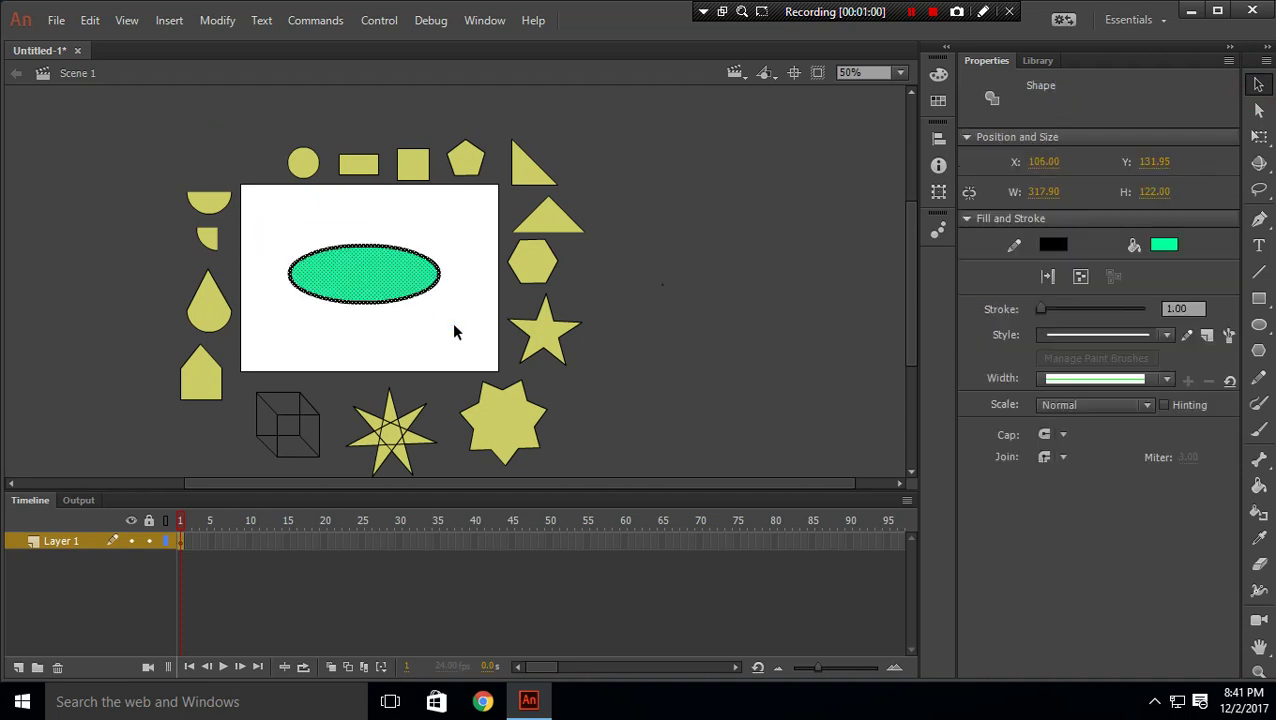
key(Delete)
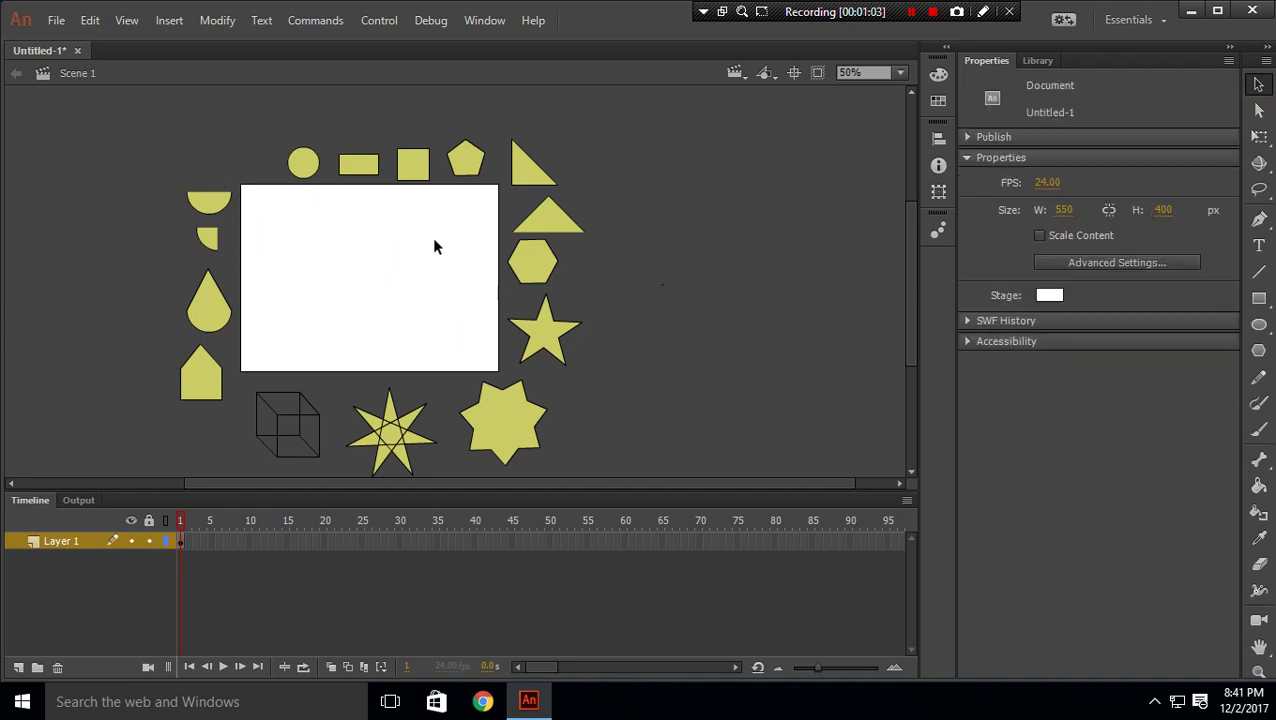
Step: Draw a green circle about 185 px across on the stage with the Oval tool
drag(279, 145, 323, 189)
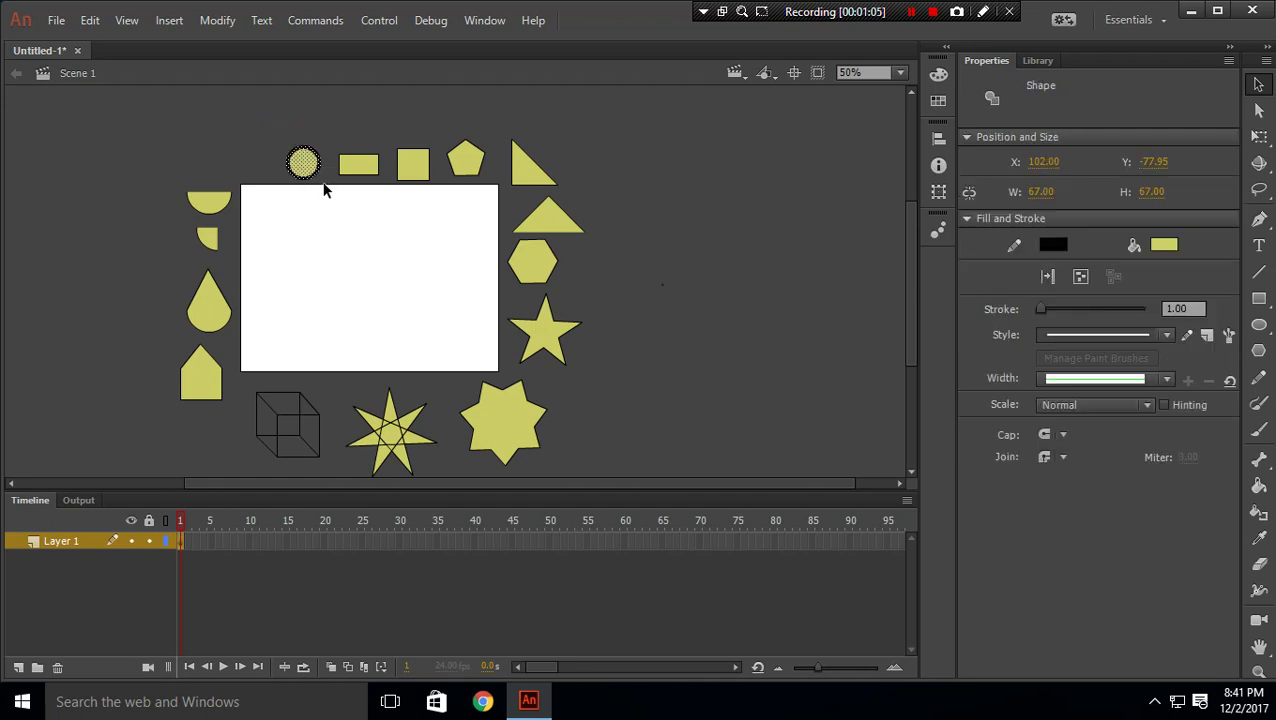
click(329, 111)
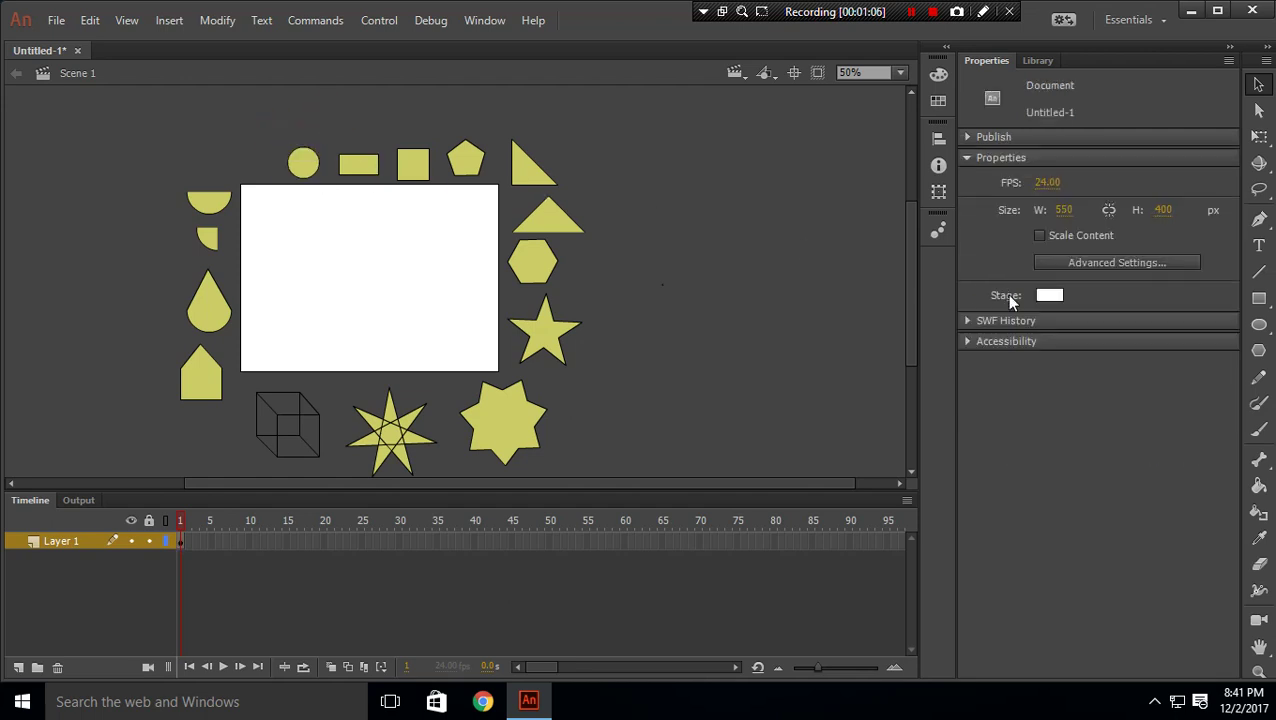
click(1268, 328)
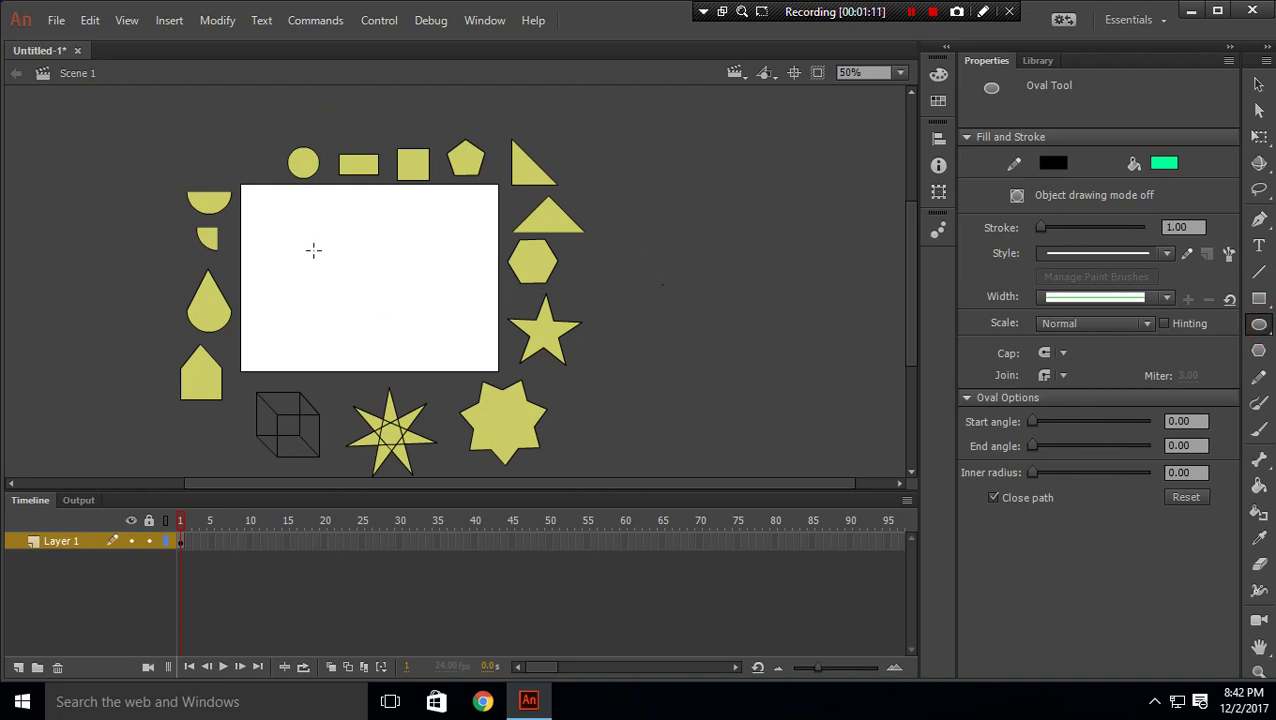
drag(310, 231, 394, 316)
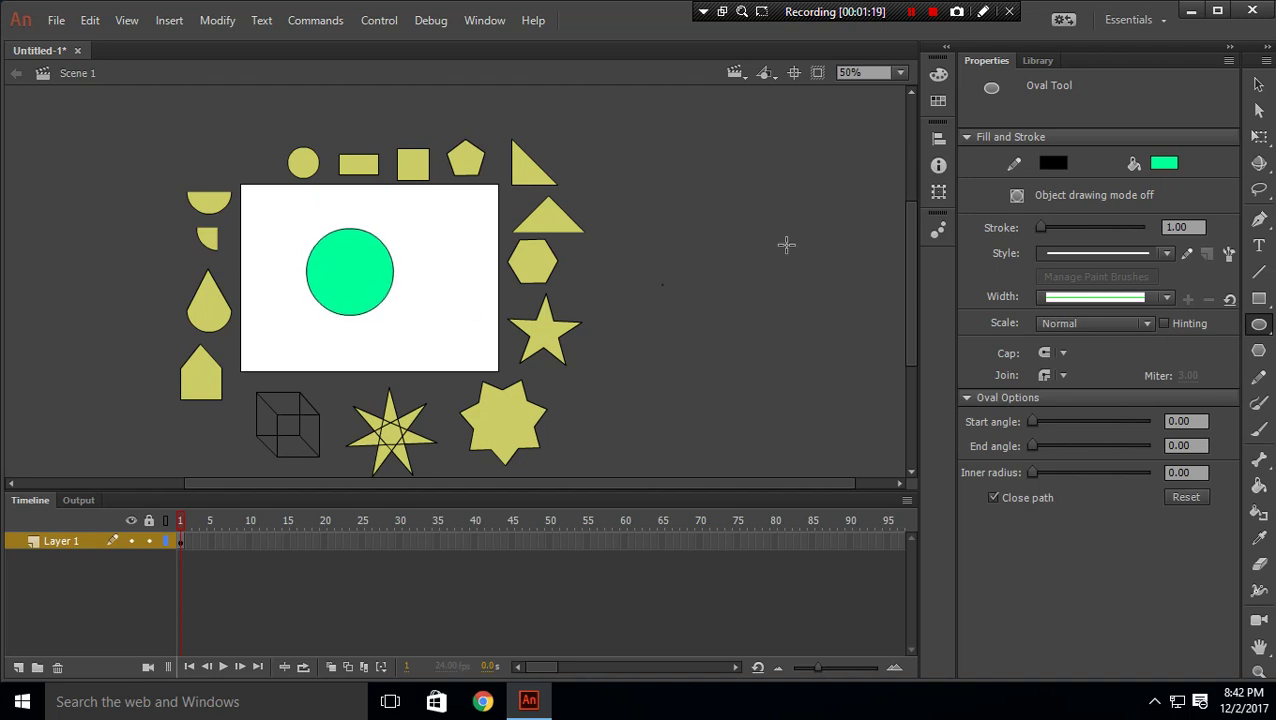
click(1259, 86)
Step: Delete the sample circle above the stage and the green circle on the stage
drag(268, 140, 424, 322)
key(Delete)
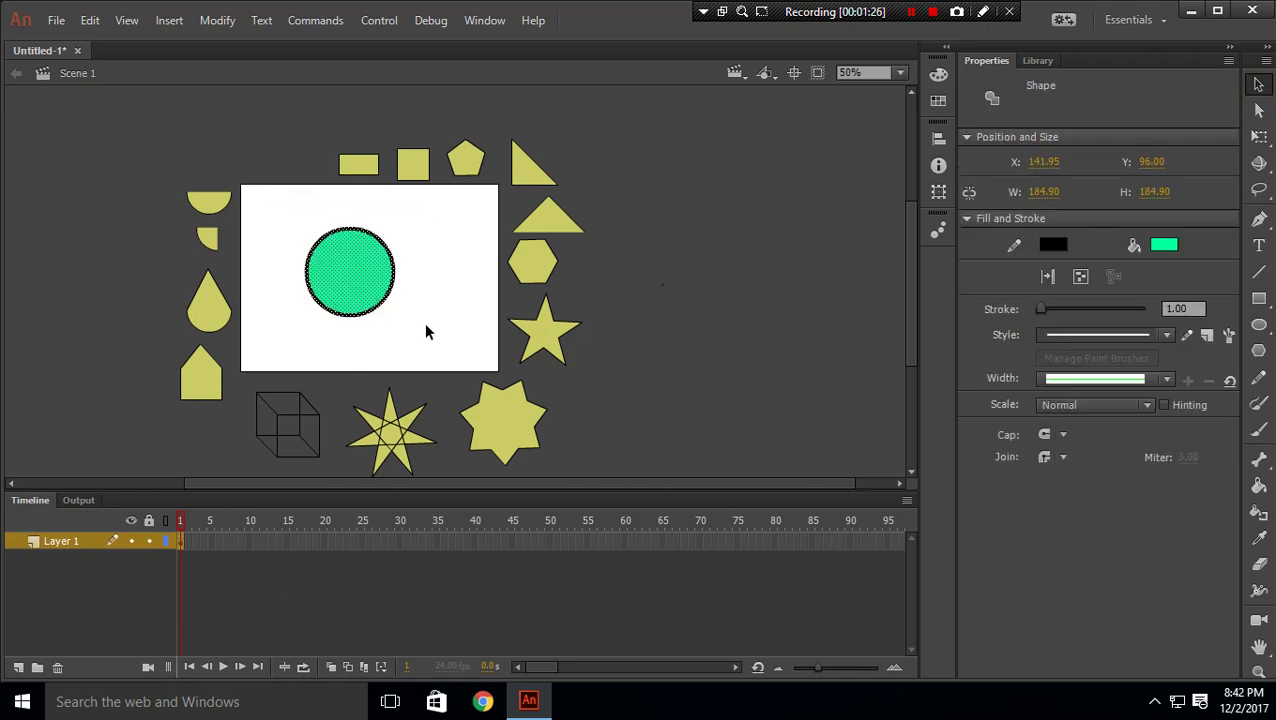
key(Delete)
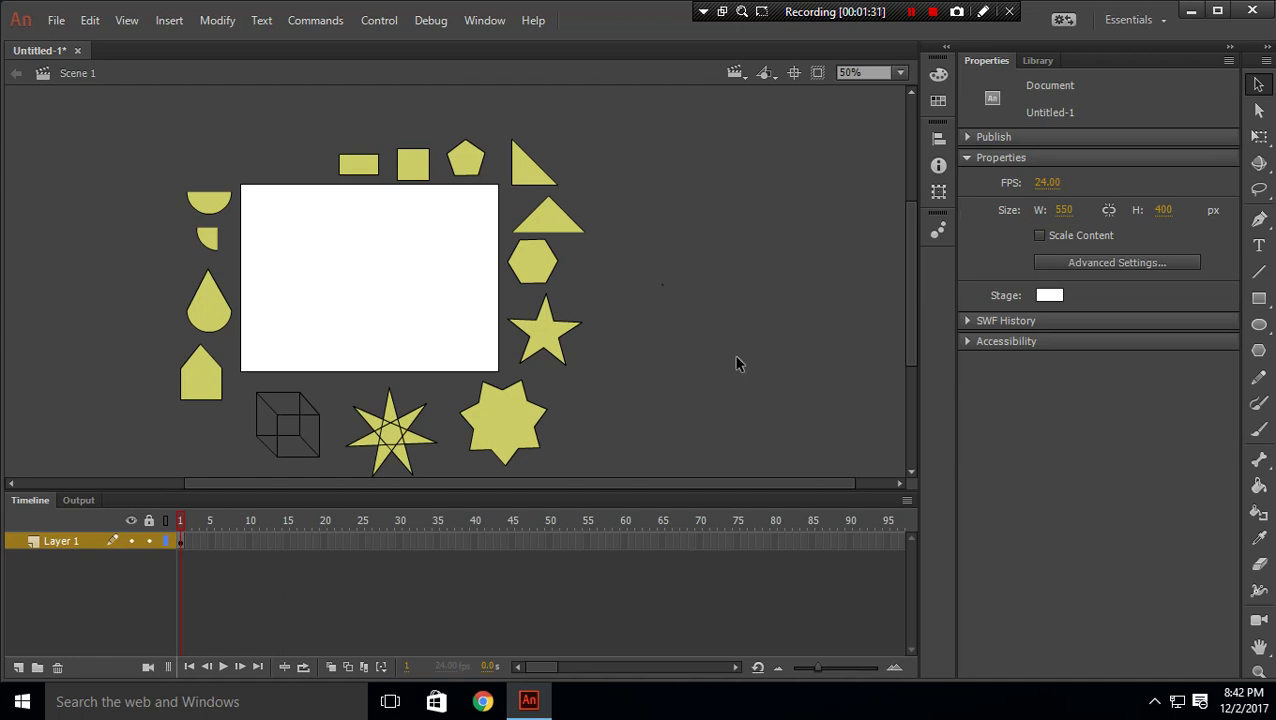
Step: Draw a wide green rectangle in the middle of the stage
click(1259, 298)
mouse_move(298, 238)
mouse_down()
mouse_move(319, 262)
mouse_move(440, 289)
mouse_up()
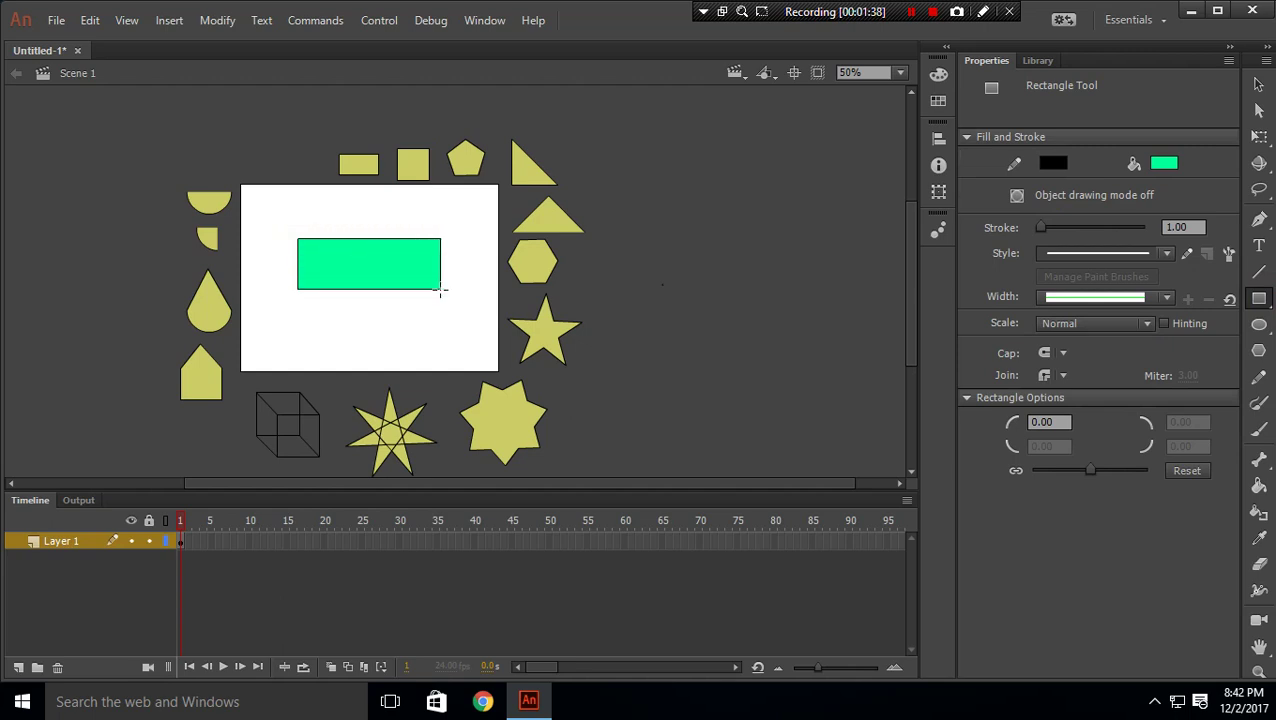
click(1259, 85)
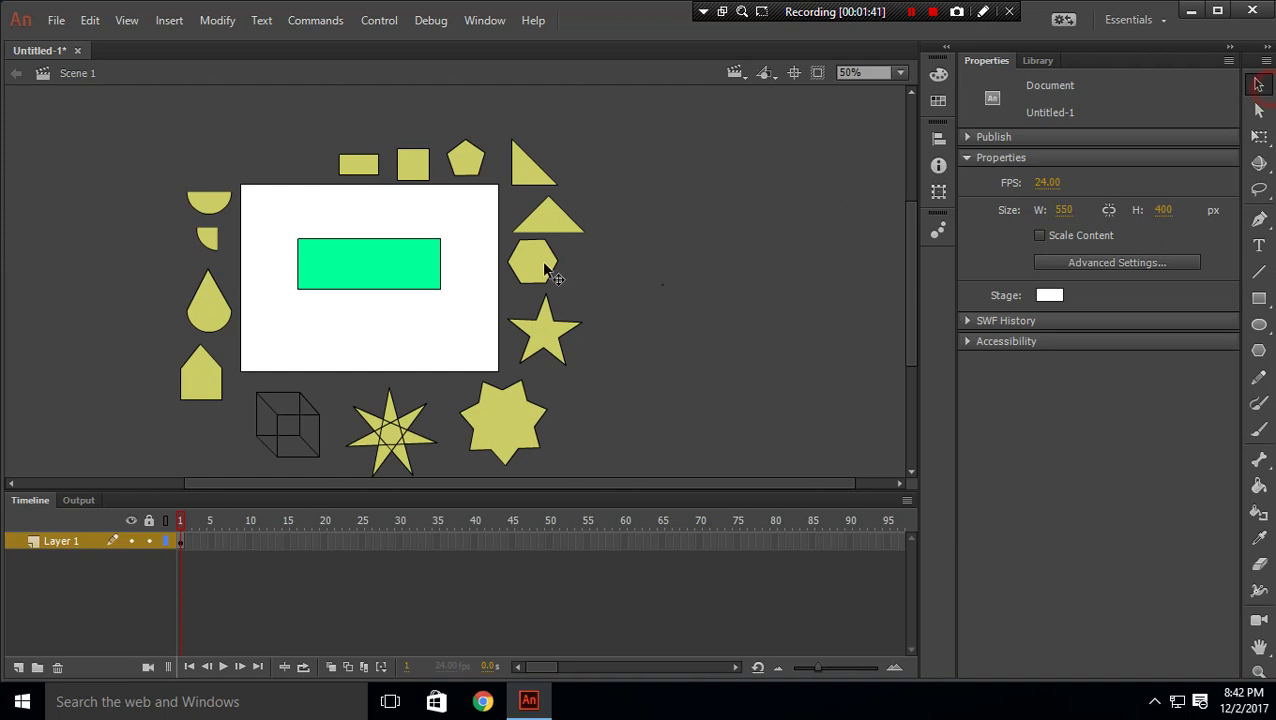
Step: Delete the sample rectangle above the stage and the green rectangle on the stage
drag(310, 131, 392, 191)
key(Delete)
drag(275, 216, 461, 312)
key(Delete)
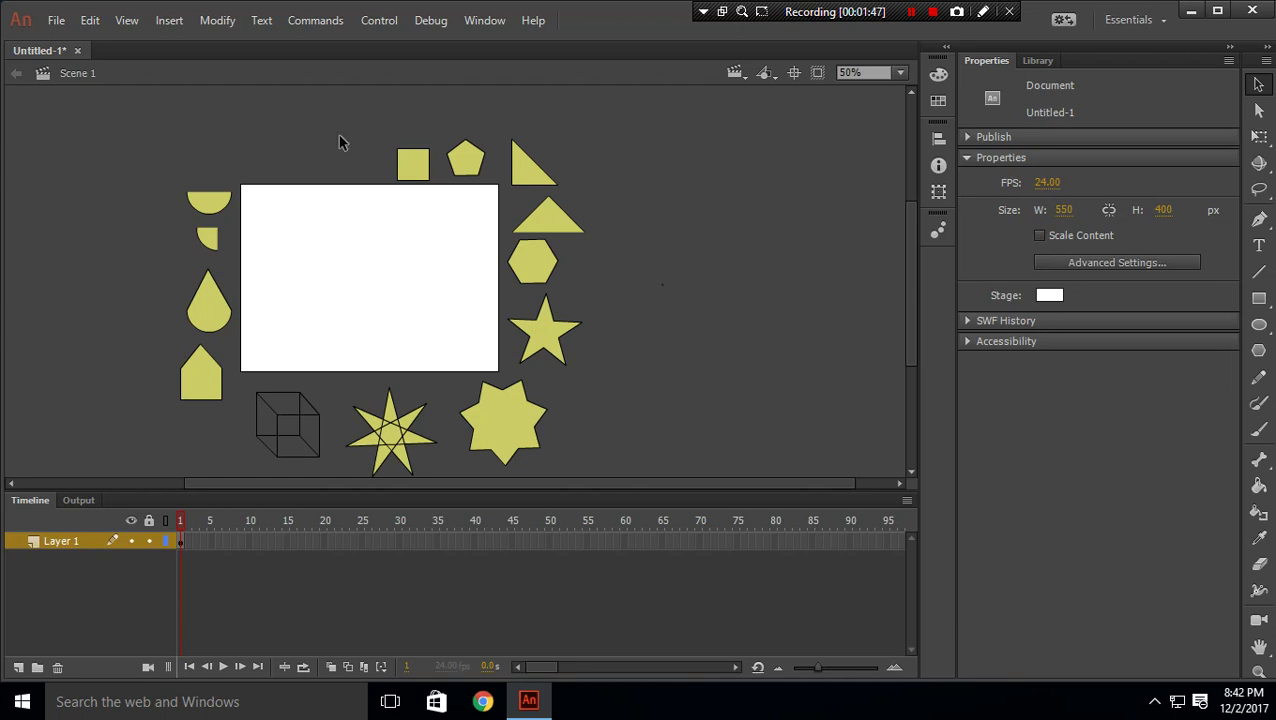
Step: Draw a green square on the stage with the Rectangle tool
click(1260, 300)
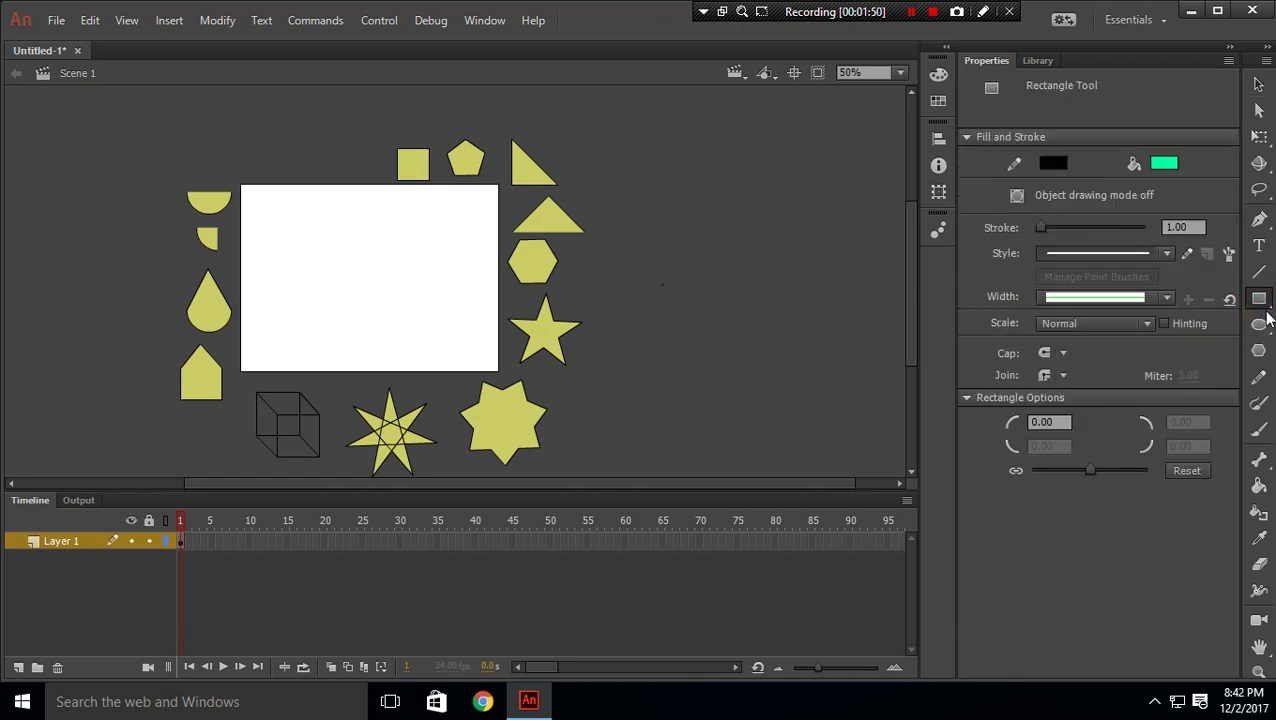
drag(308, 237, 383, 312)
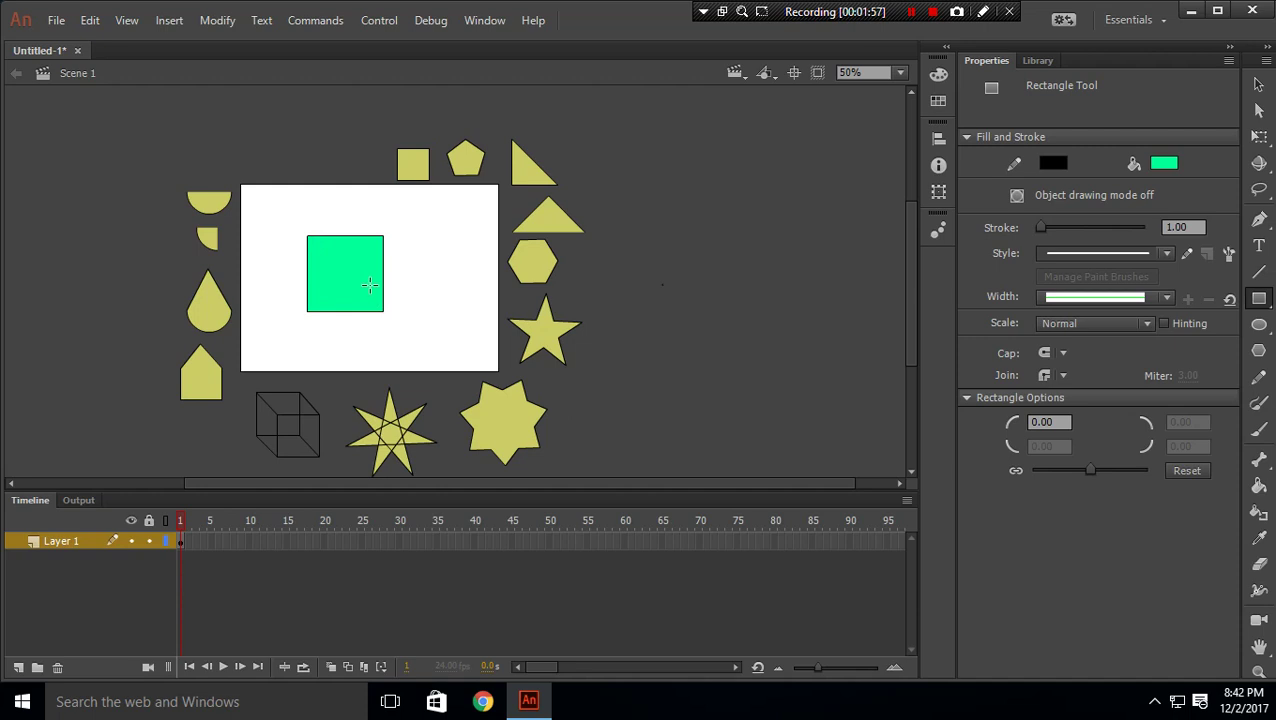
click(1258, 84)
Step: Delete the sample square above the stage and the green square on the stage
drag(392, 147, 435, 199)
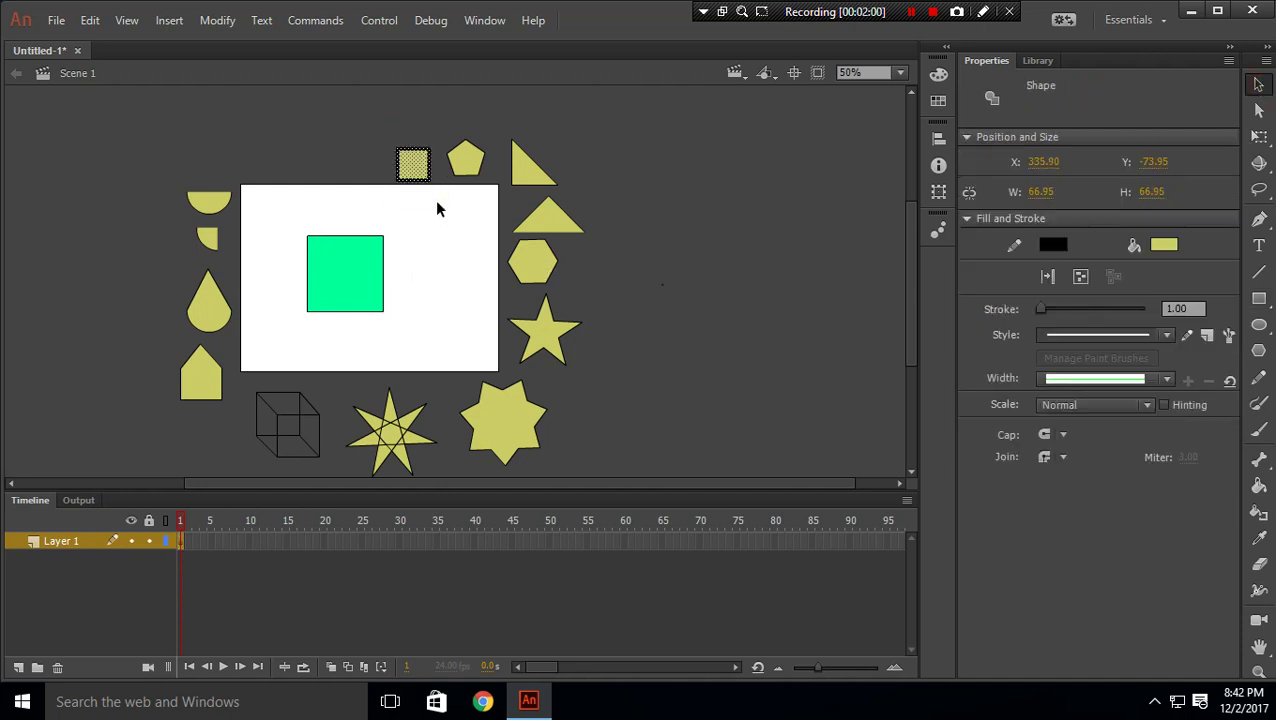
key(Delete)
drag(299, 213, 408, 315)
key(Delete)
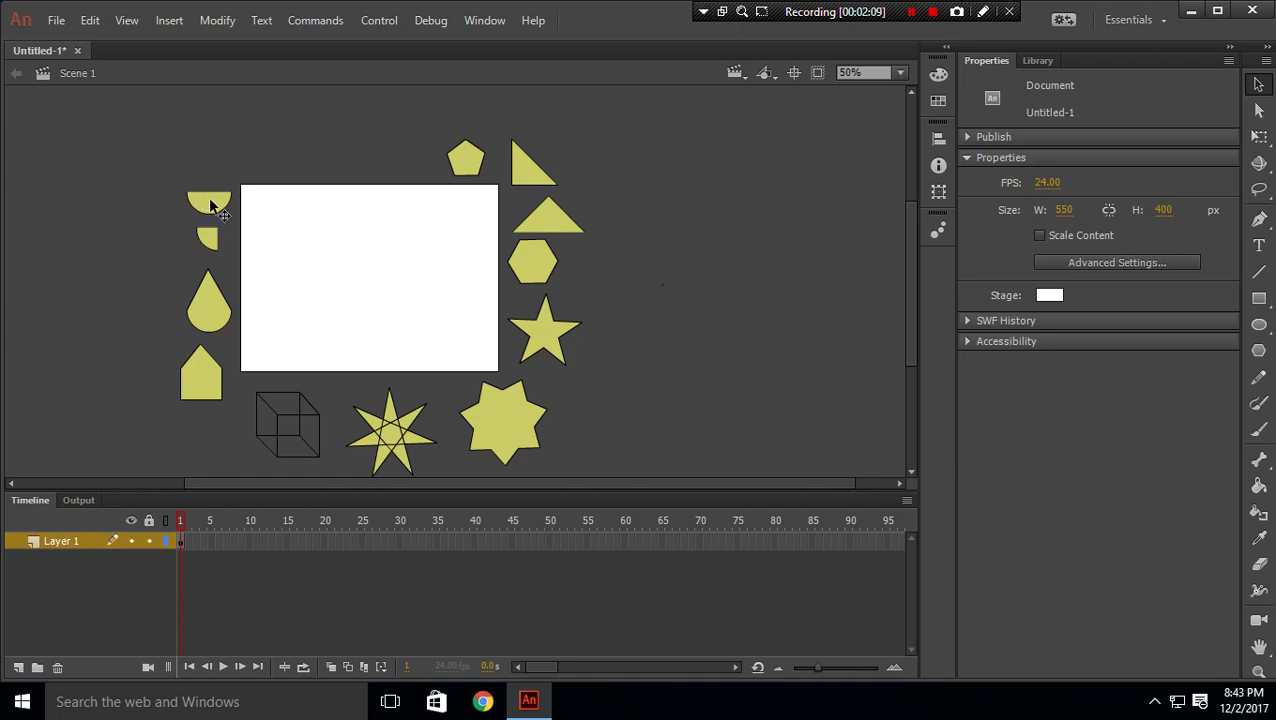
Step: Draw a green circle about 204 px across on the stage and delete its upper half to form a semicircle
click(1259, 298)
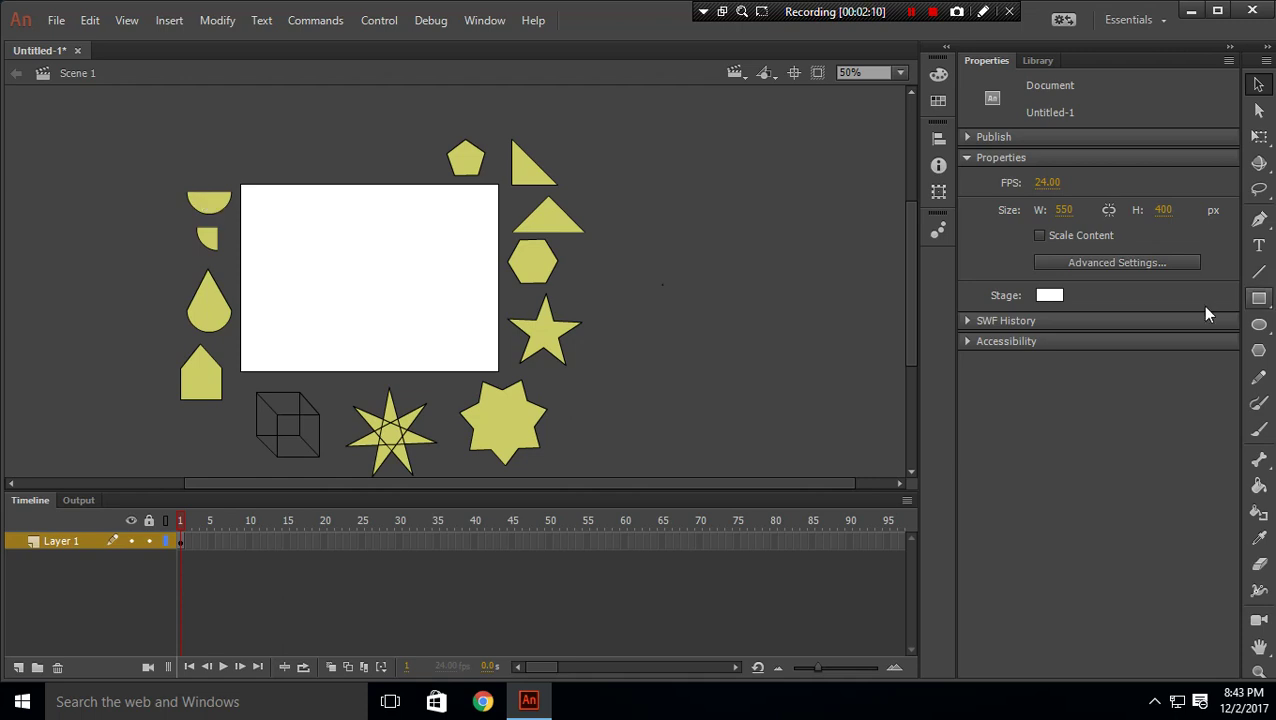
click(1255, 325)
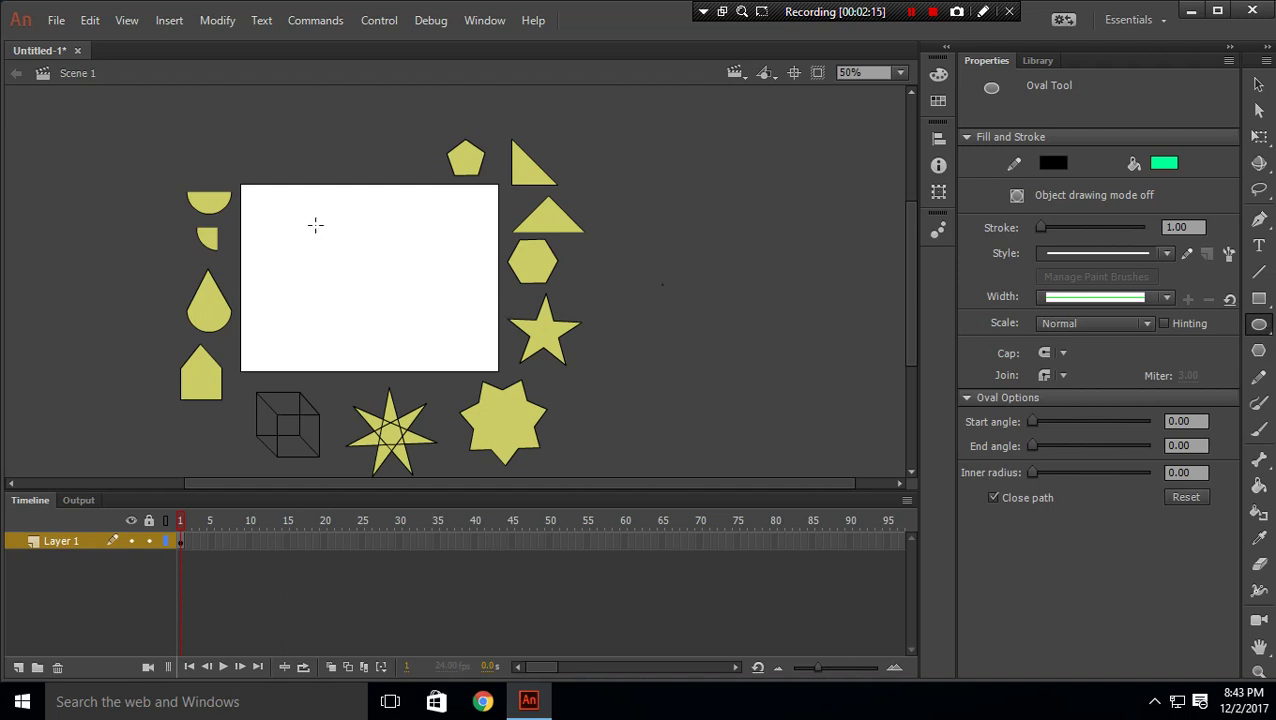
drag(315, 221, 409, 317)
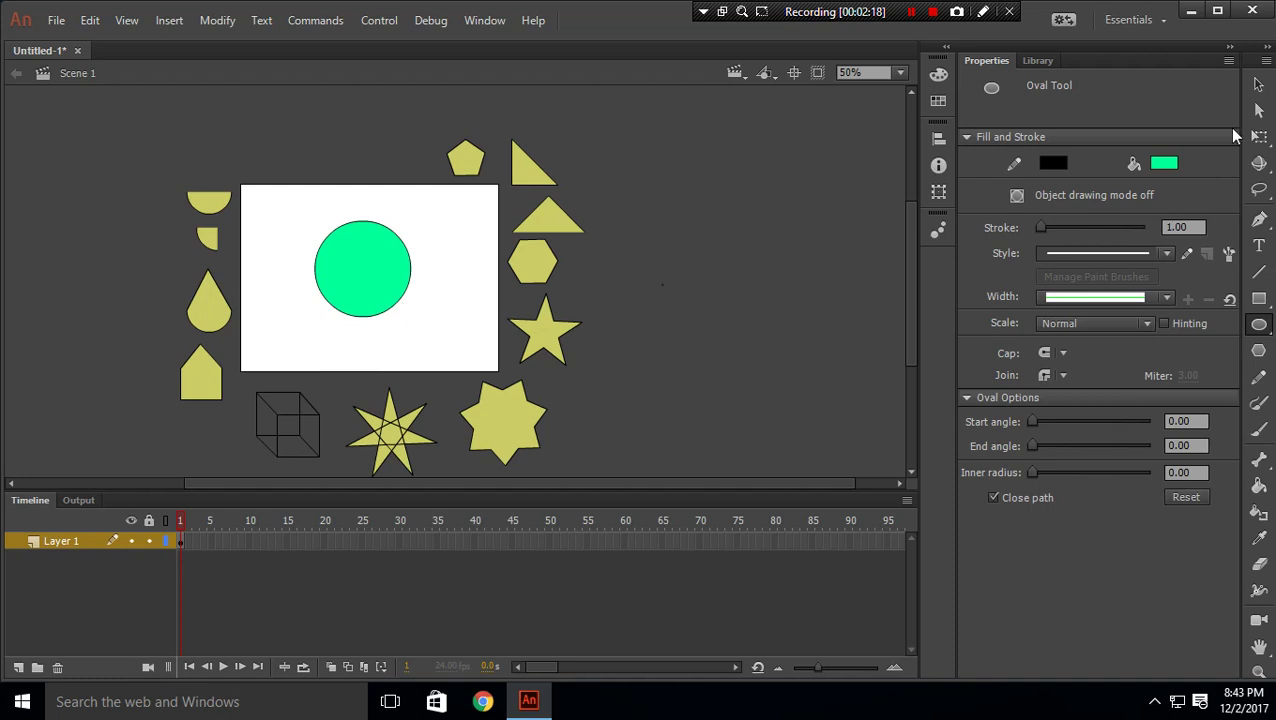
click(1258, 84)
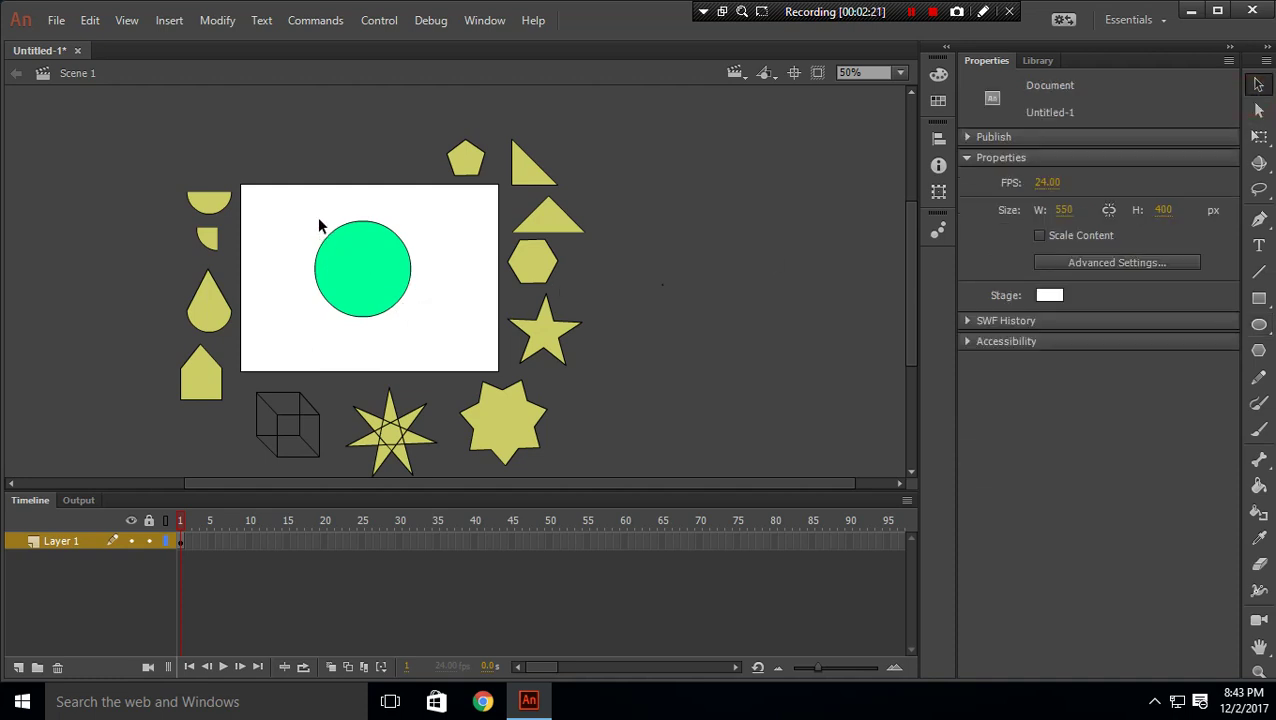
drag(293, 208, 455, 276)
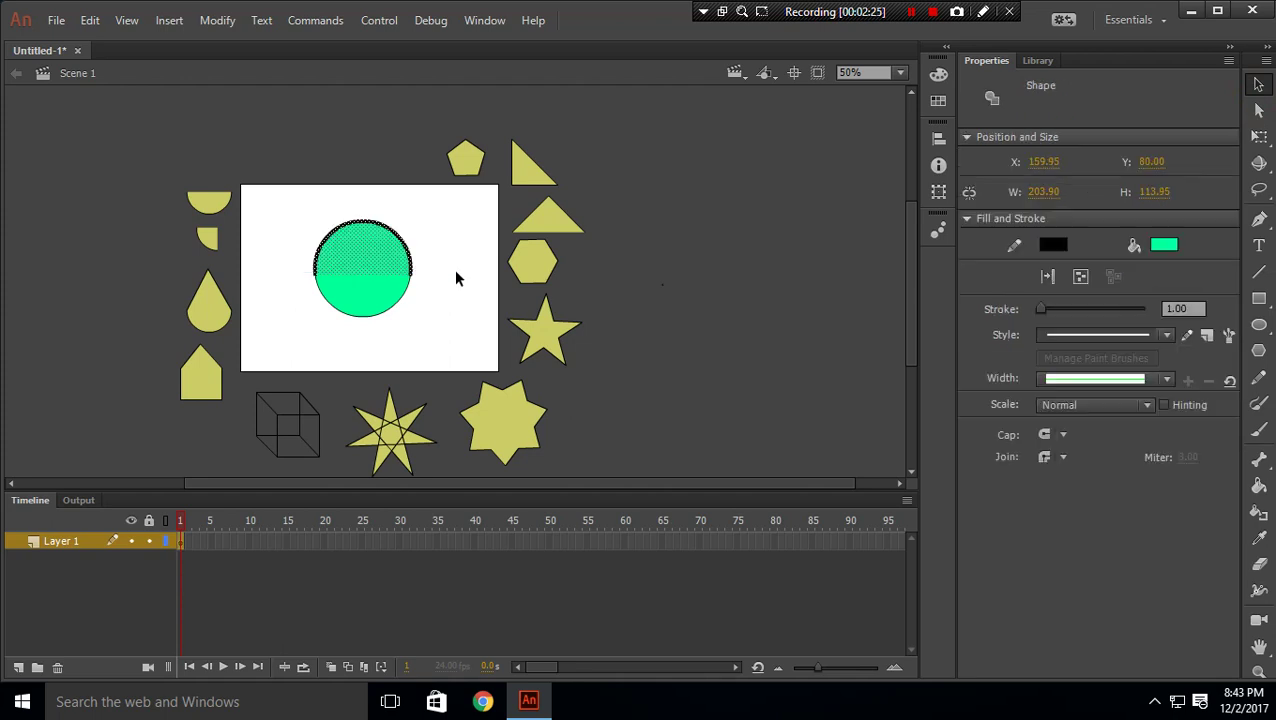
key(Delete)
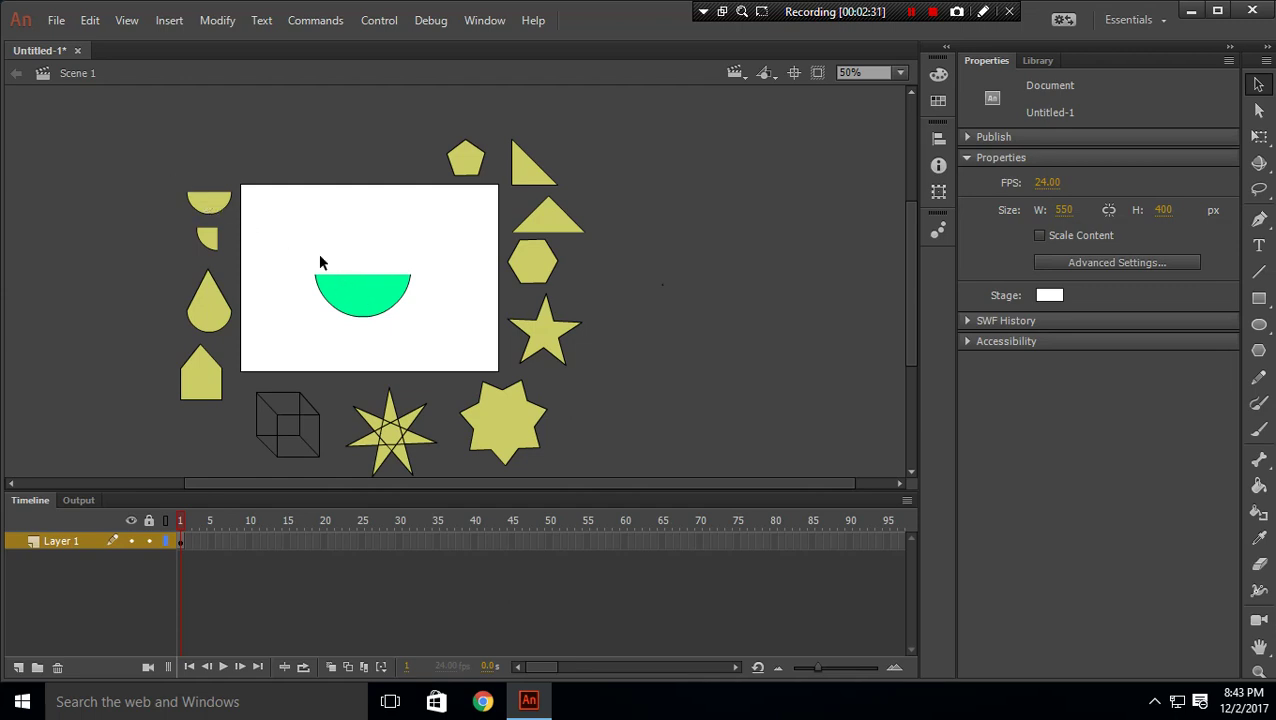
Step: Delete the sample semicircle beside the stage and the right half of the green semicircle, leaving a quarter circle
drag(182, 172, 264, 225)
key(Delete)
drag(196, 240, 222, 247)
drag(444, 250, 362, 345)
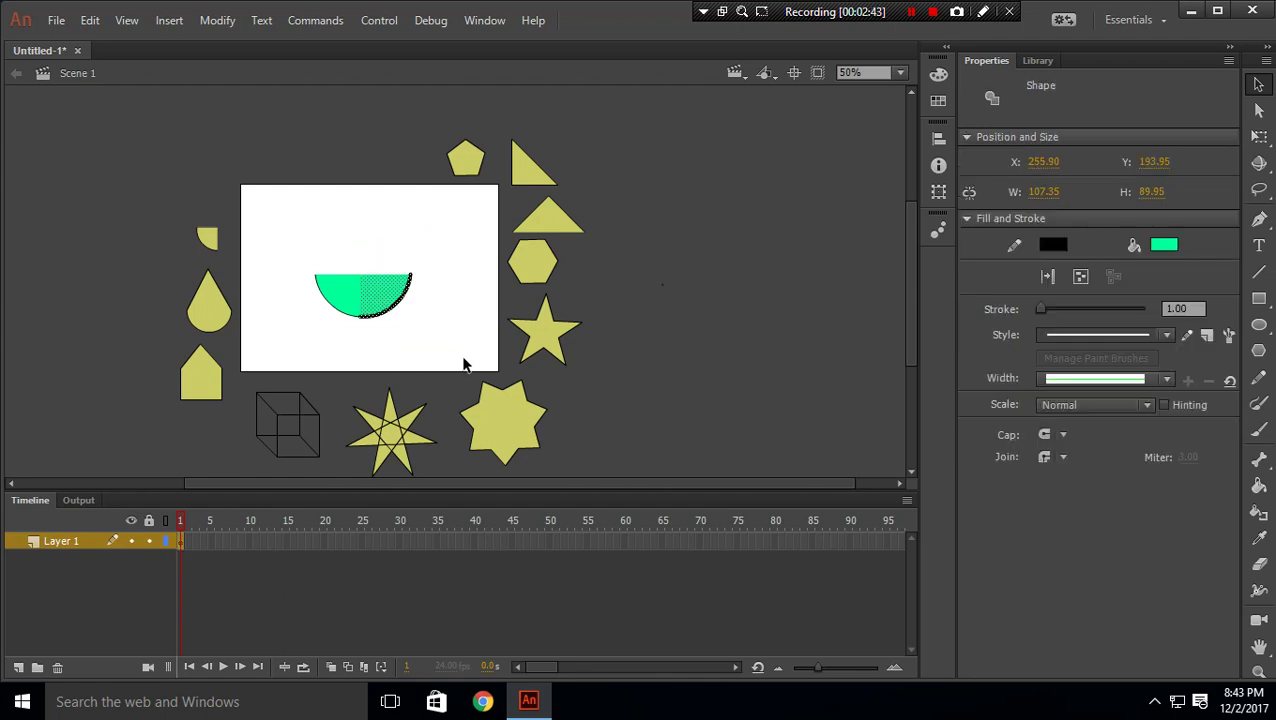
key(Delete)
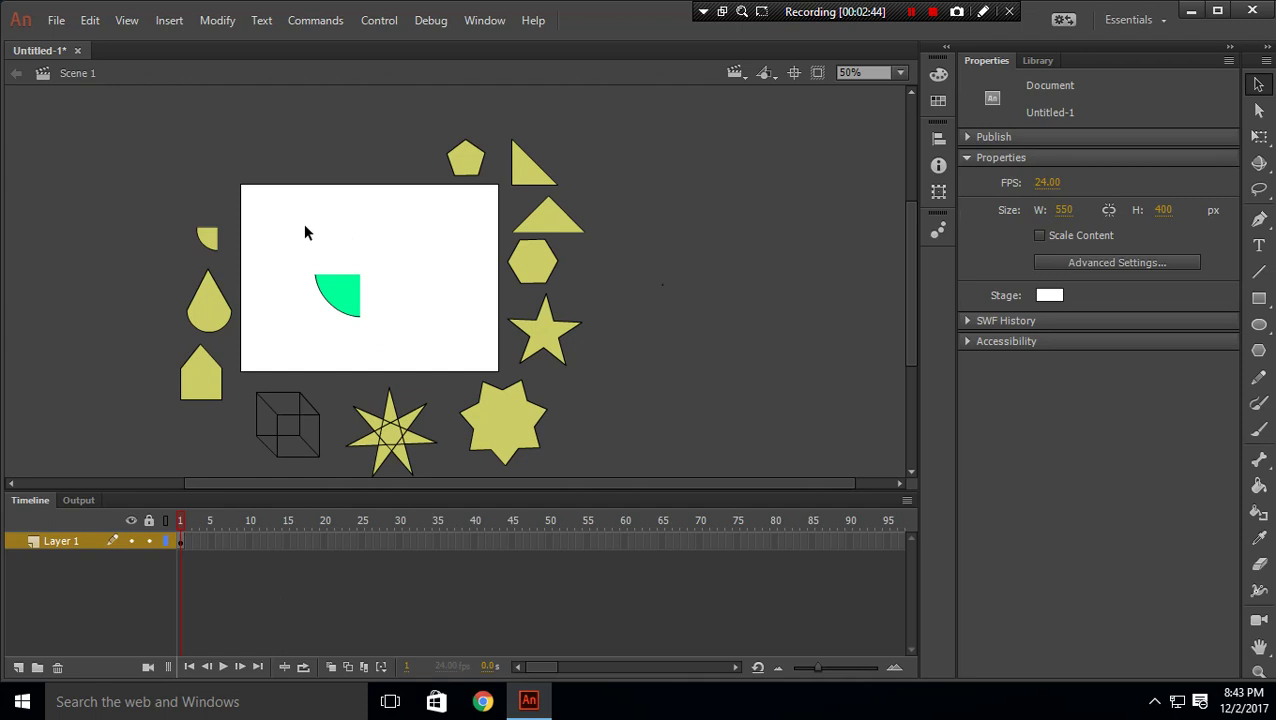
Step: Delete the sample quarter circle beside the stage and the green quarter circle on the stage
drag(171, 202, 400, 355)
key(Delete)
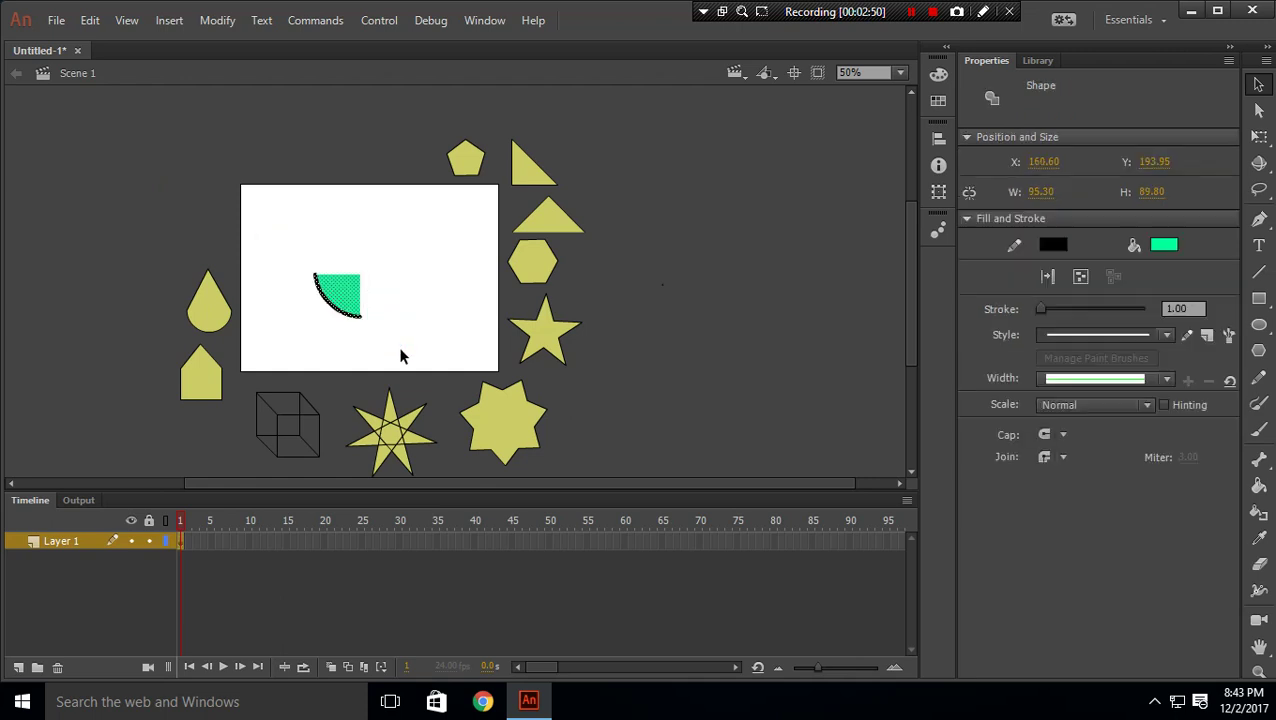
key(Delete)
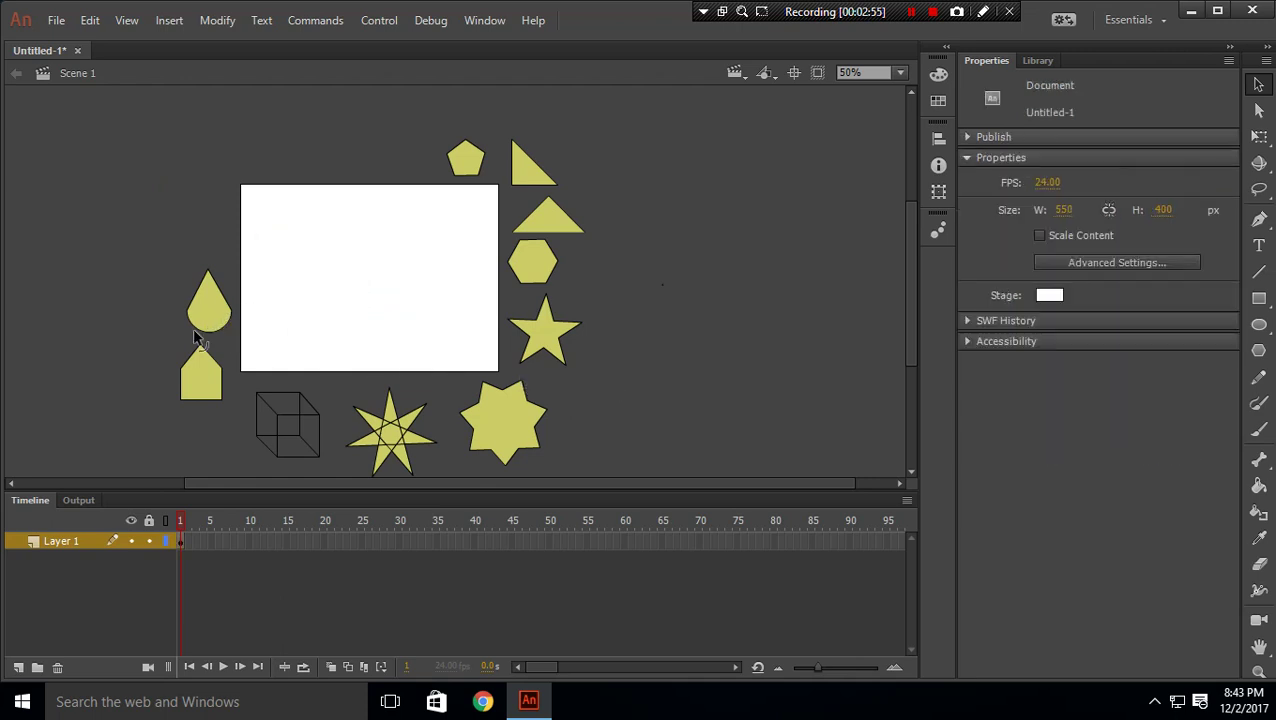
Step: Draw a green circle about 160 px across on the stage and delete its upper half
click(1258, 324)
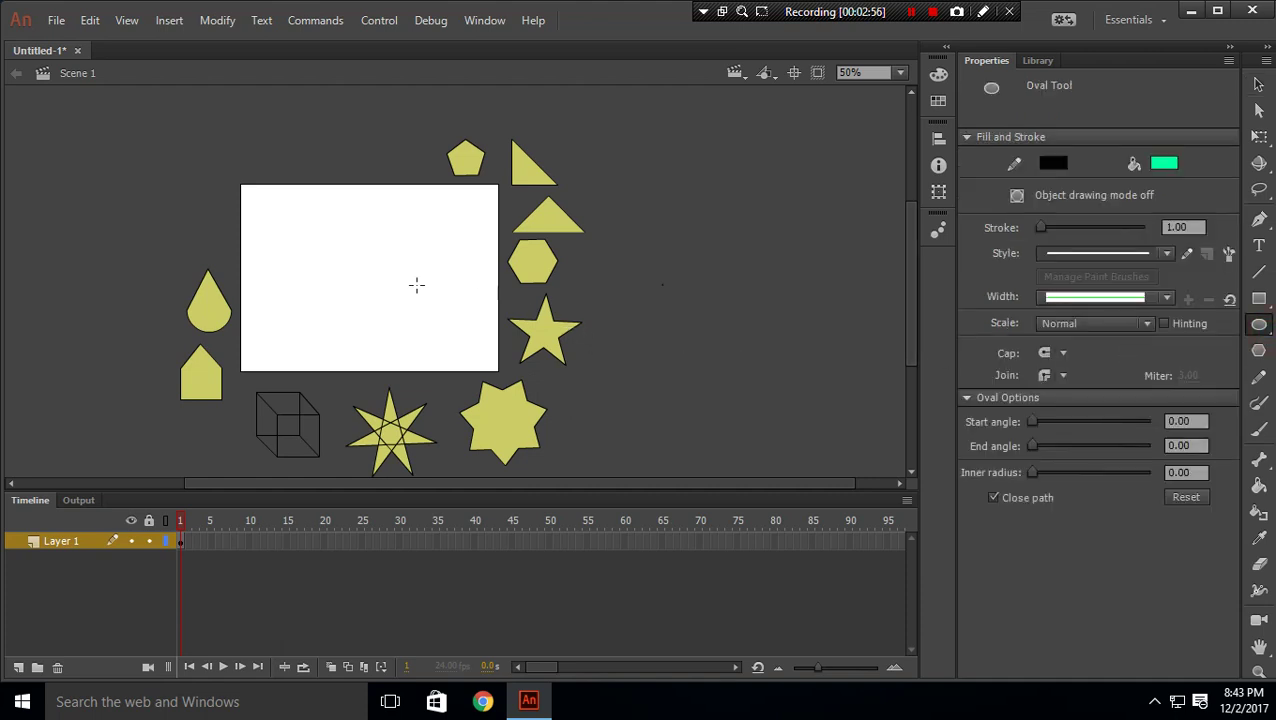
drag(330, 237, 404, 311)
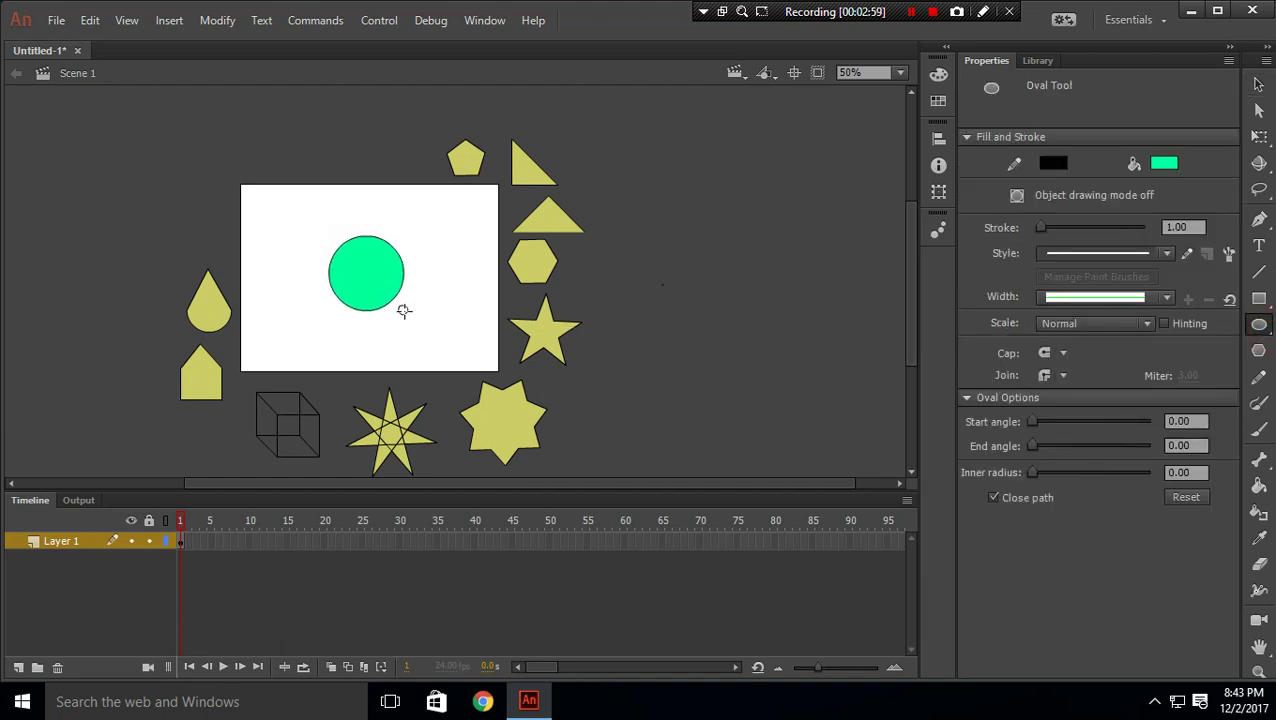
click(1258, 85)
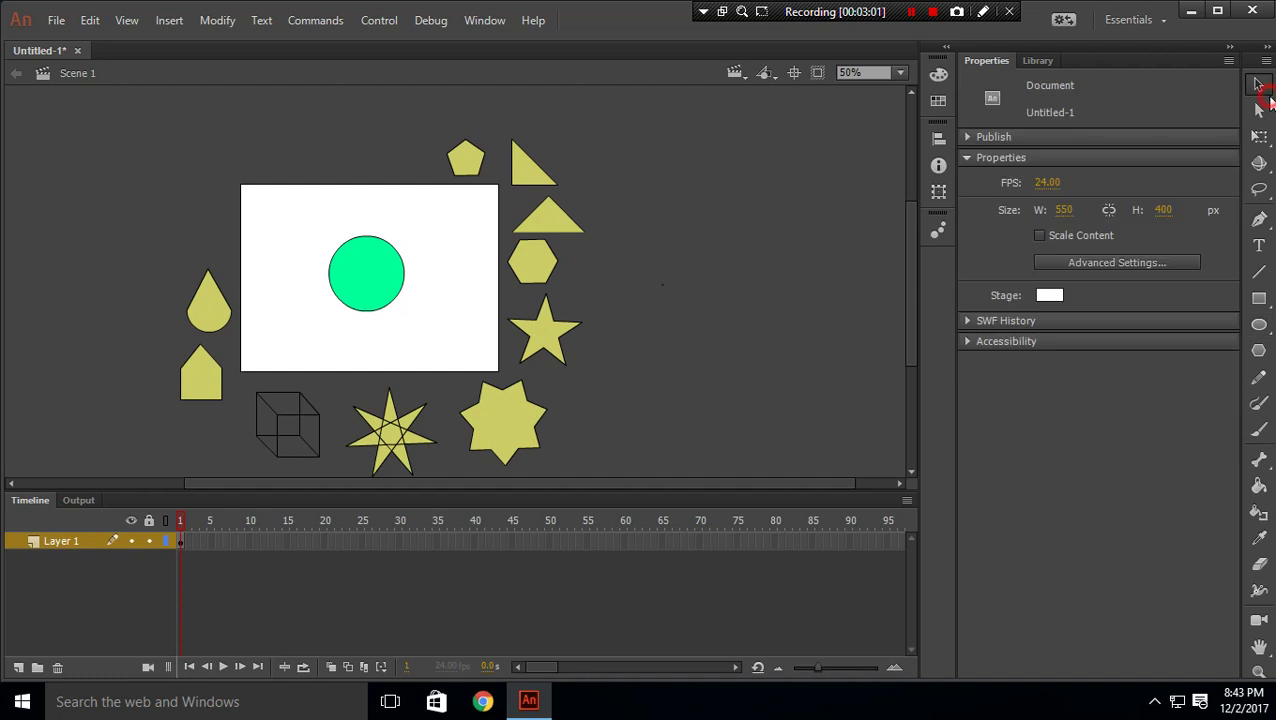
drag(302, 217, 447, 283)
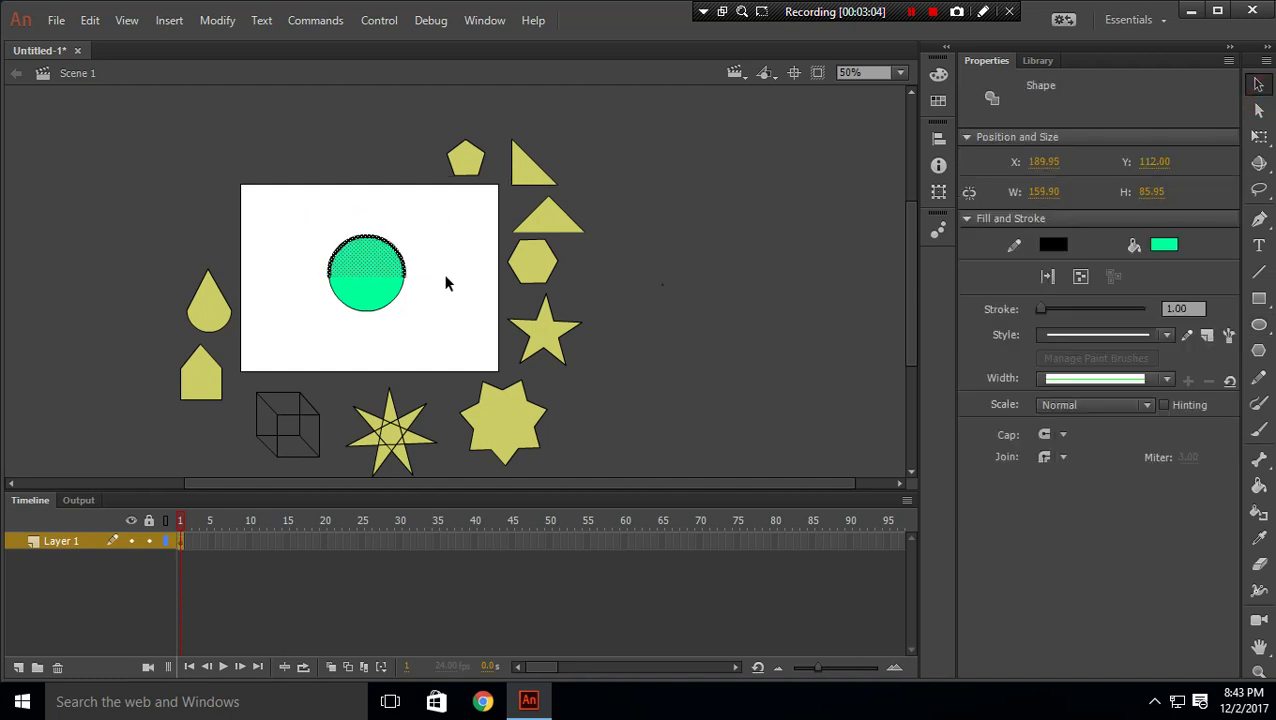
key(Delete)
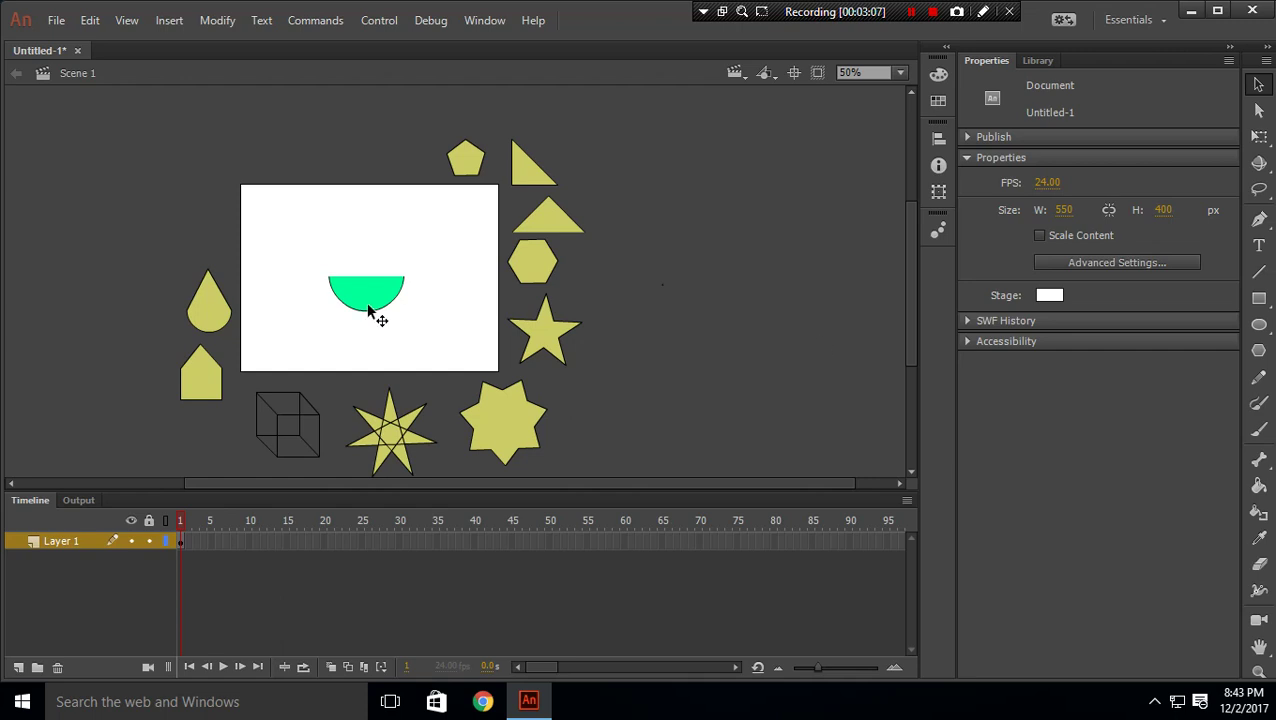
Step: Draw two lines from the semicircle's upper corners to a peak above it and fill the enclosed area green, forming a teardrop about 230 px tall
click(1258, 273)
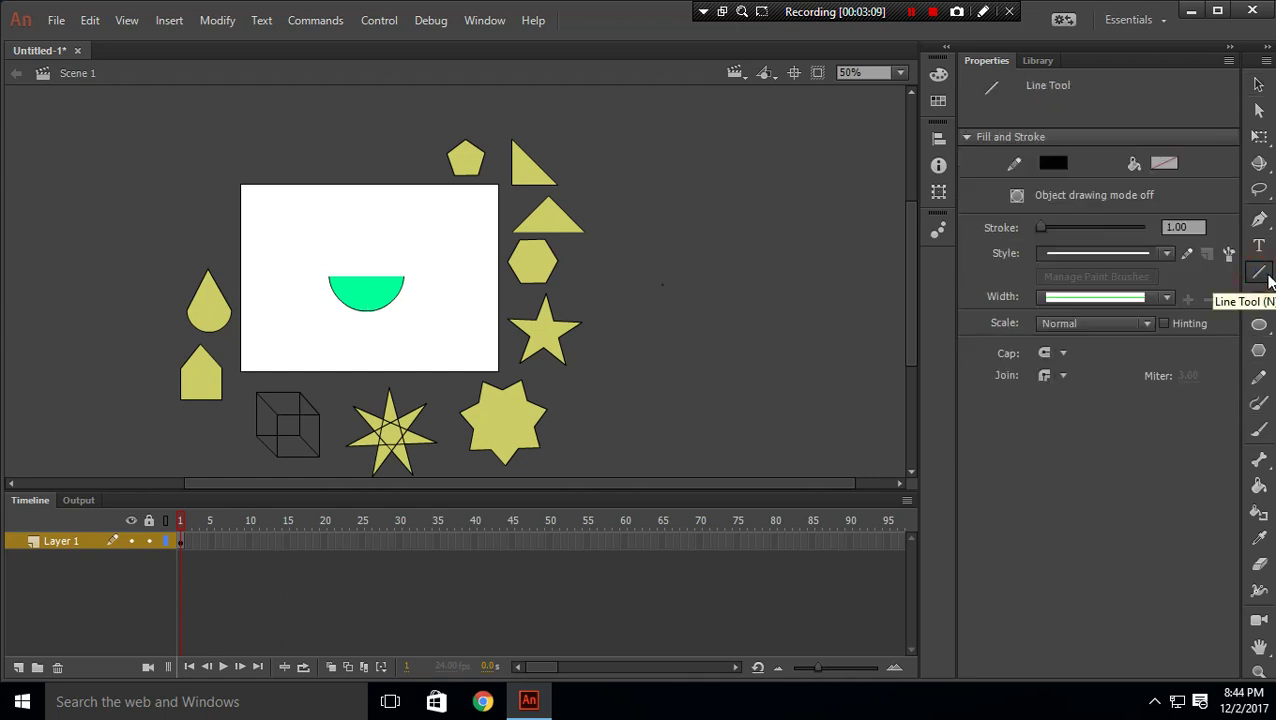
mouse_move(330, 276)
mouse_down()
mouse_move(368, 204)
mouse_move(360, 212)
mouse_move(404, 276)
mouse_up()
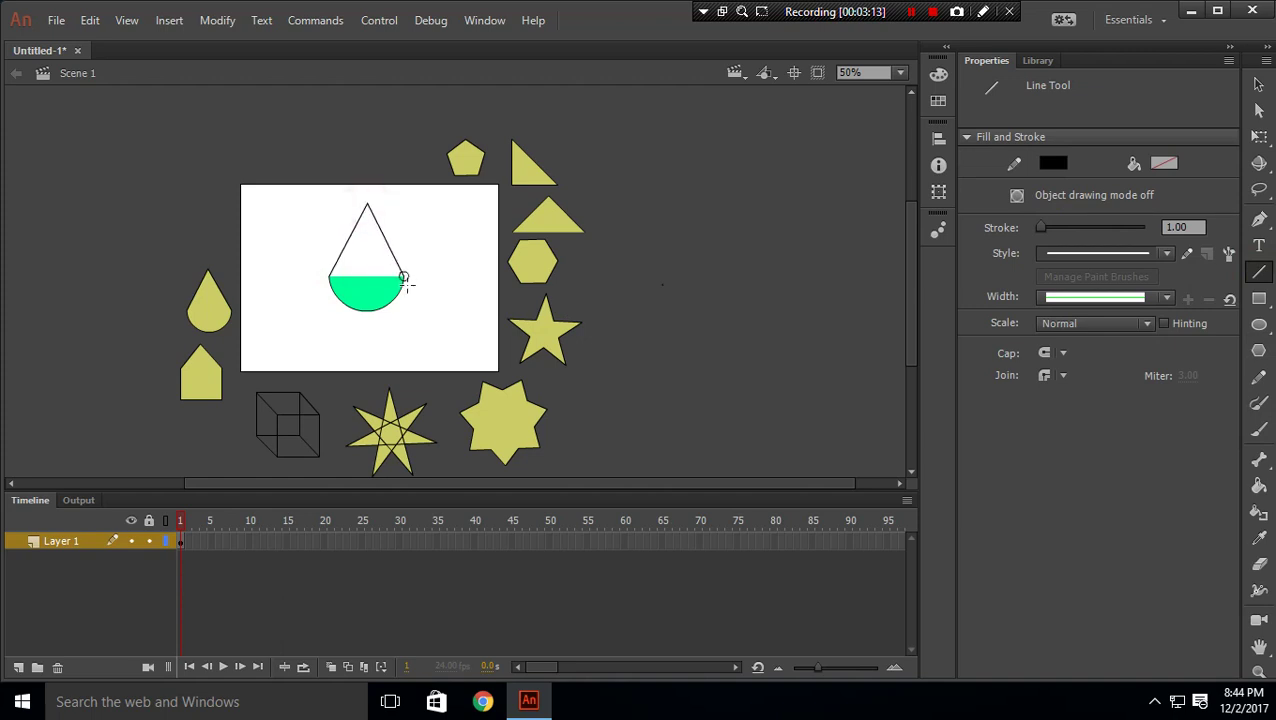
click(1259, 485)
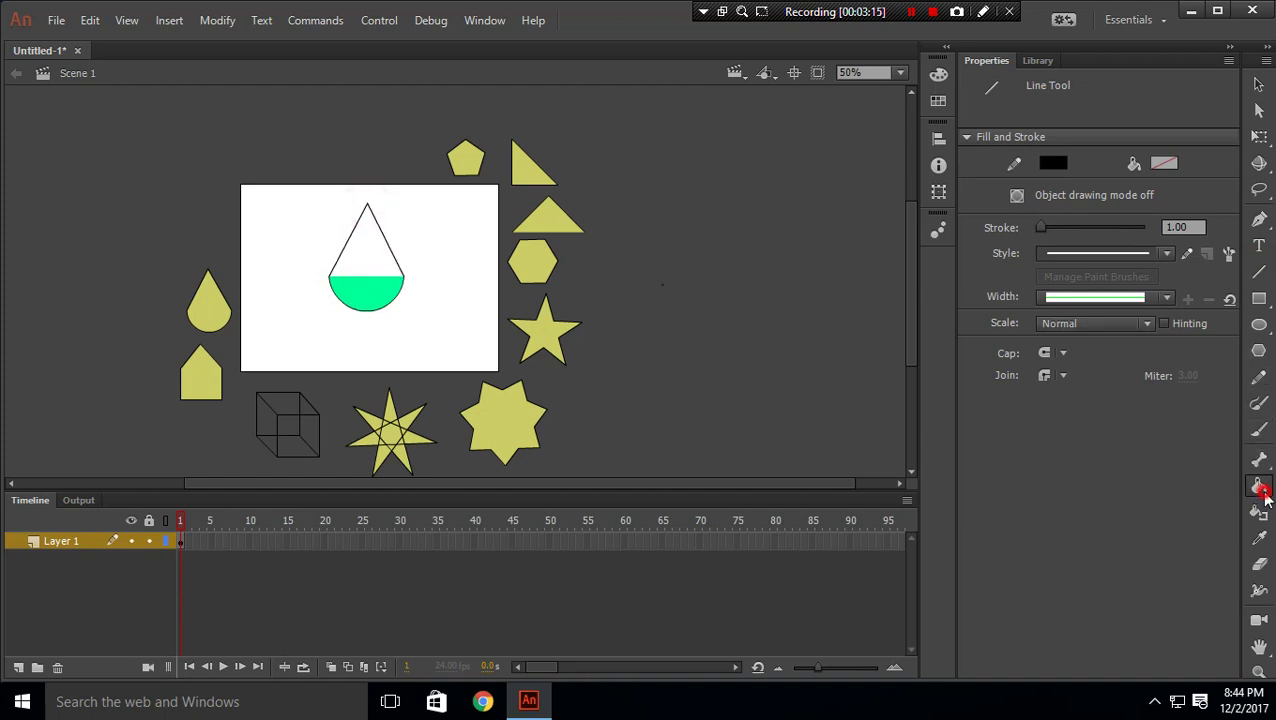
click(368, 262)
Step: Delete the sample teardrop beside the stage and the green teardrop on the stage
click(1259, 86)
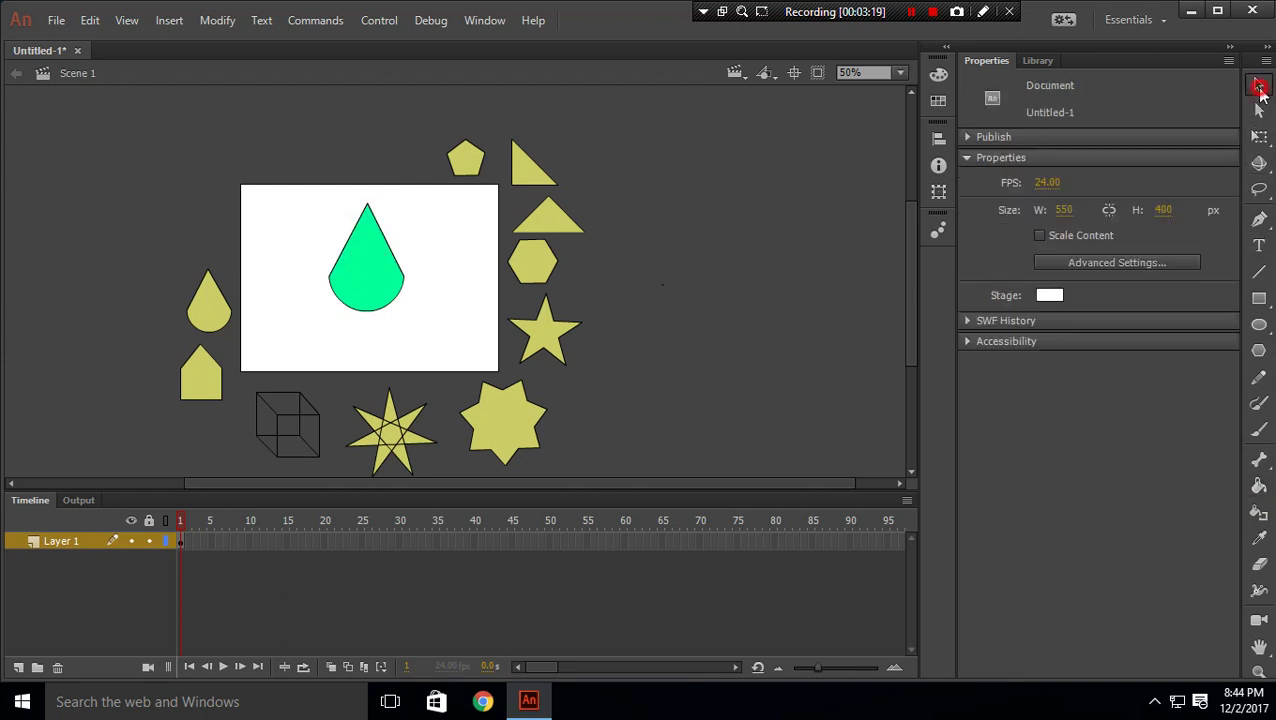
drag(207, 305, 252, 340)
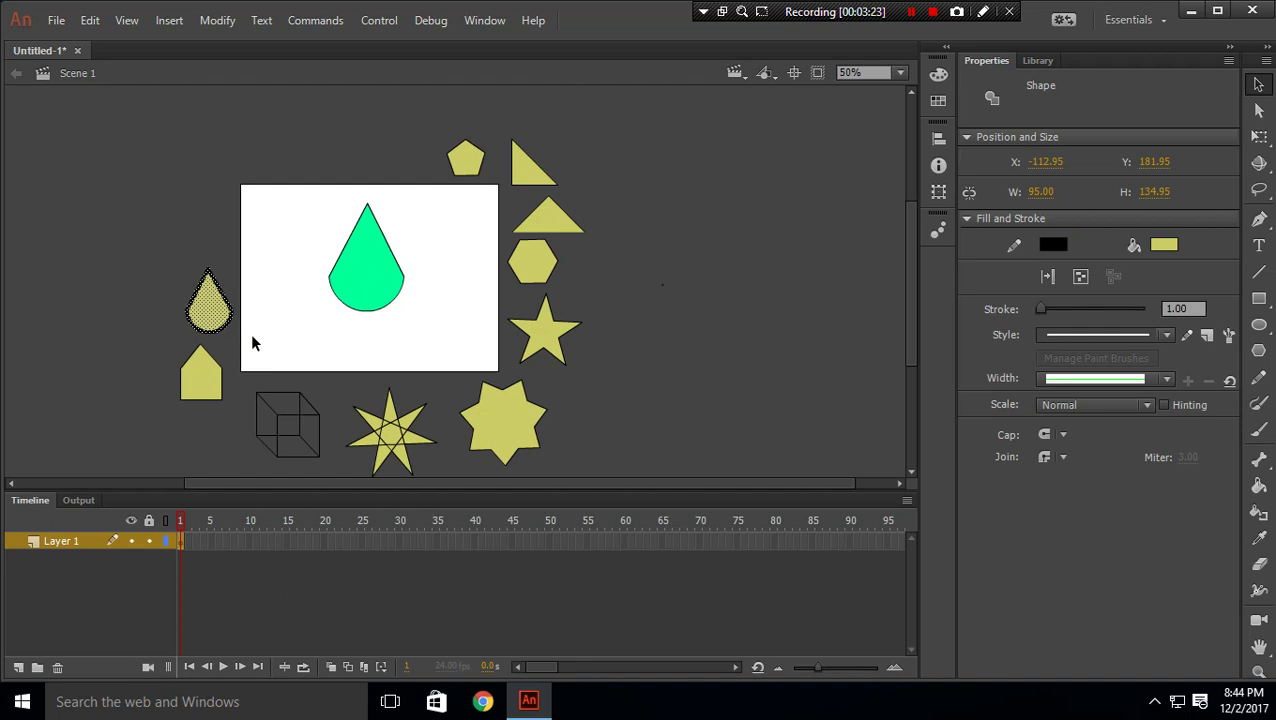
key(Delete)
drag(314, 190, 426, 316)
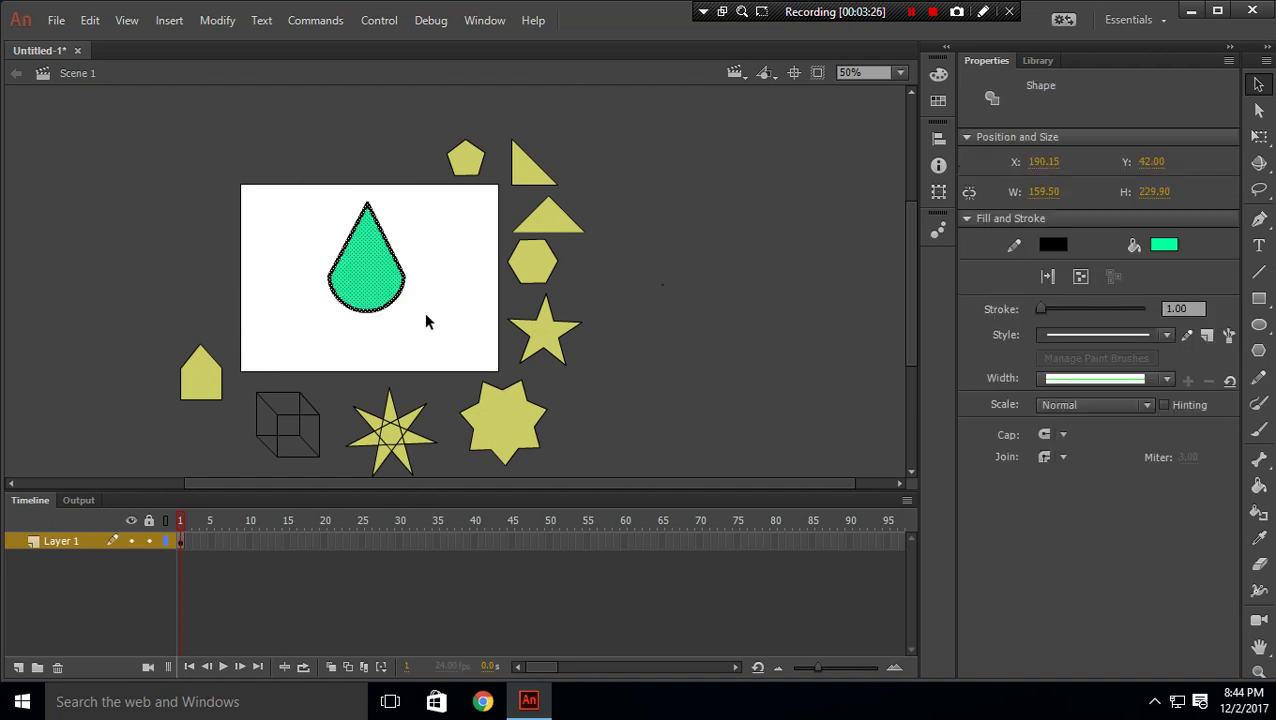
key(Delete)
Step: Draw a green rectangle about 180 px wide in the lower middle of the stage
drag(177, 311, 250, 414)
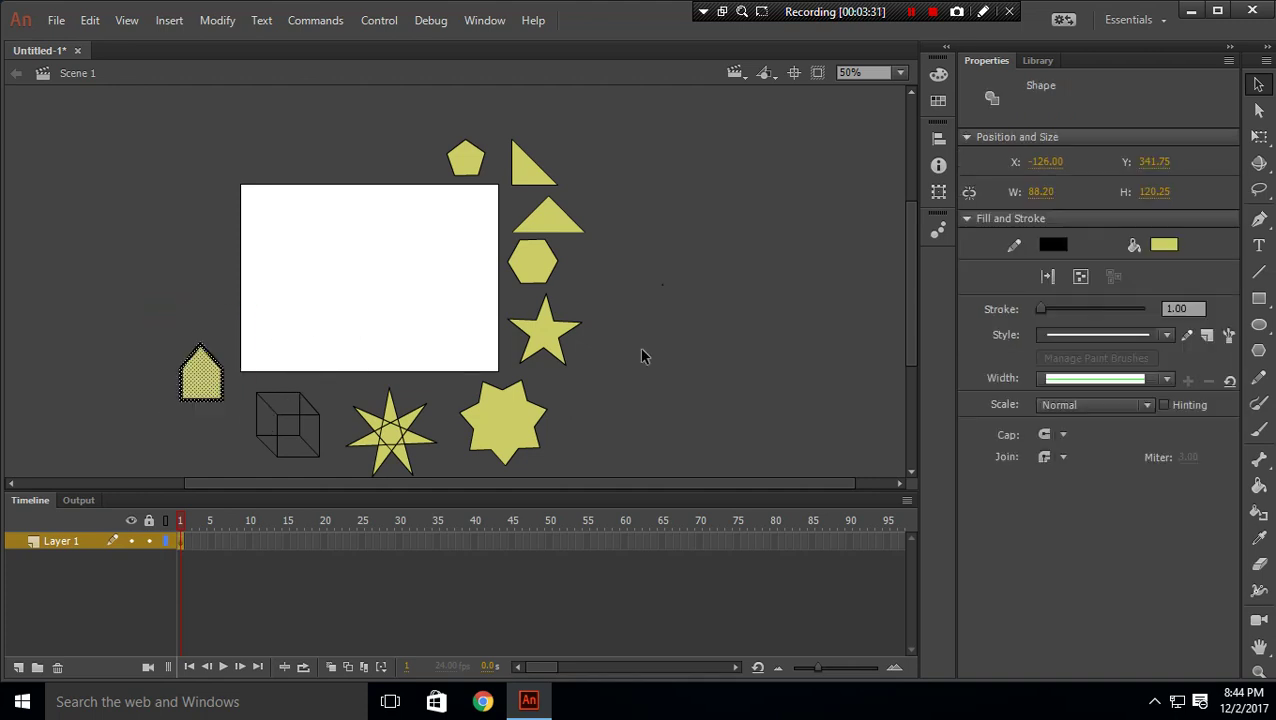
click(360, 343)
click(1259, 298)
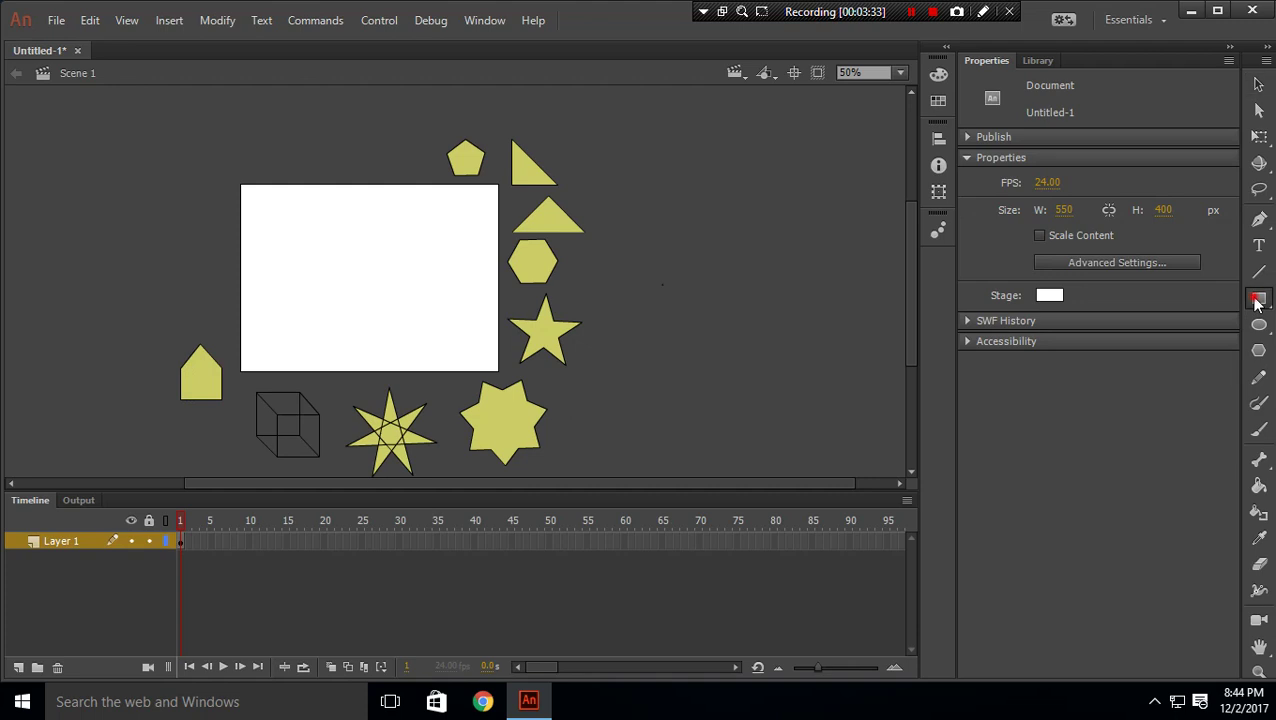
mouse_move(327, 270)
mouse_down()
mouse_move(384, 323)
mouse_move(422, 320)
mouse_move(412, 328)
mouse_up()
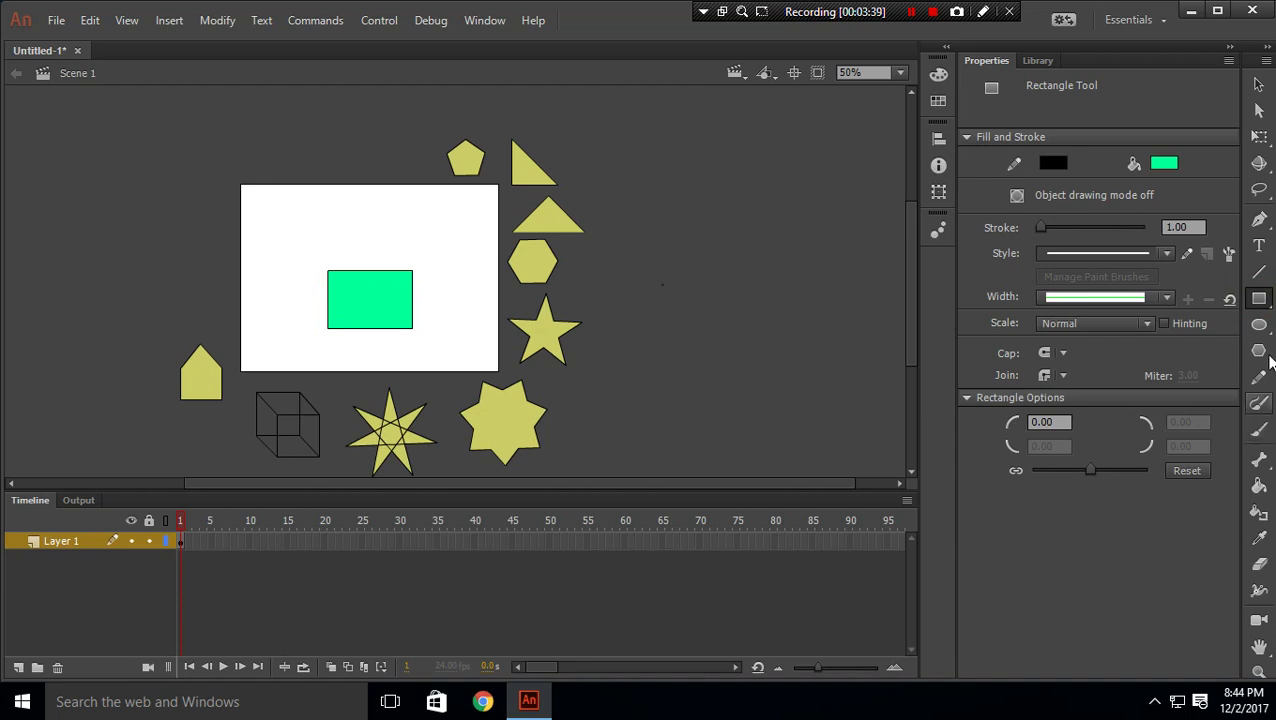
Step: Draw two lines from the rectangle's upper corners to a peak above it and fill the triangle green
click(1259, 271)
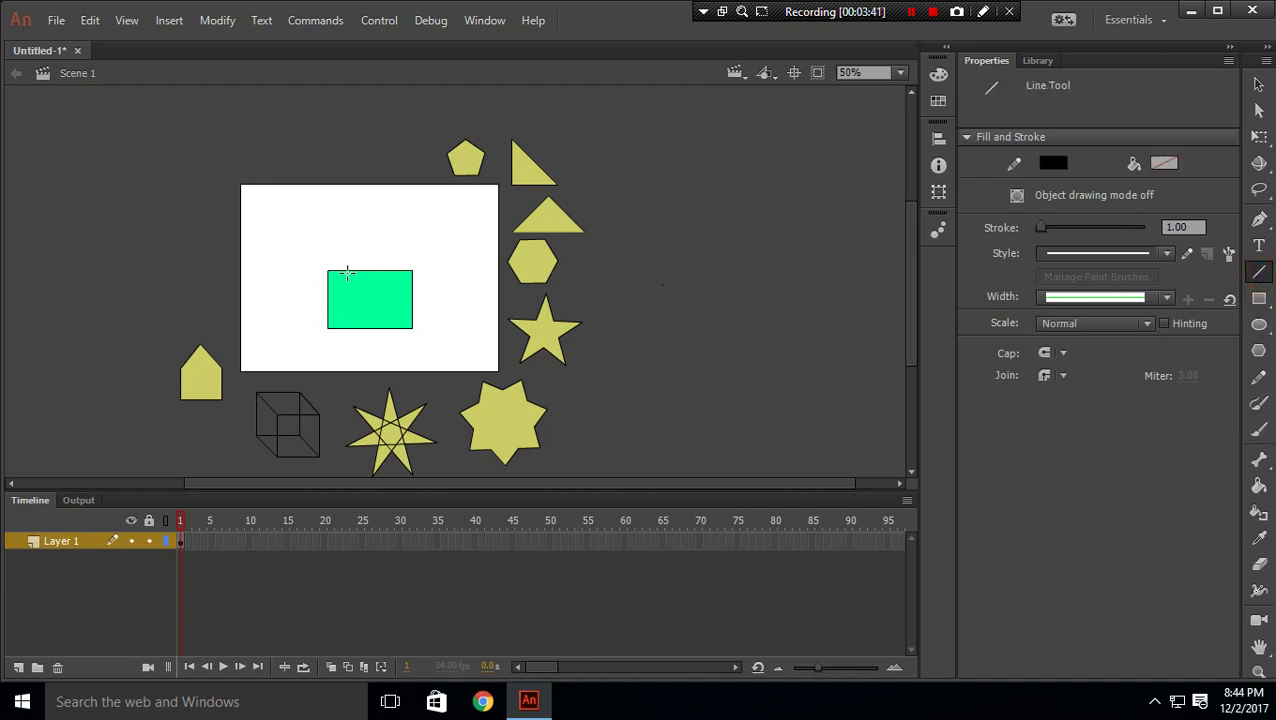
mouse_move(327, 270)
mouse_down()
mouse_move(367, 187)
mouse_move(411, 270)
mouse_up()
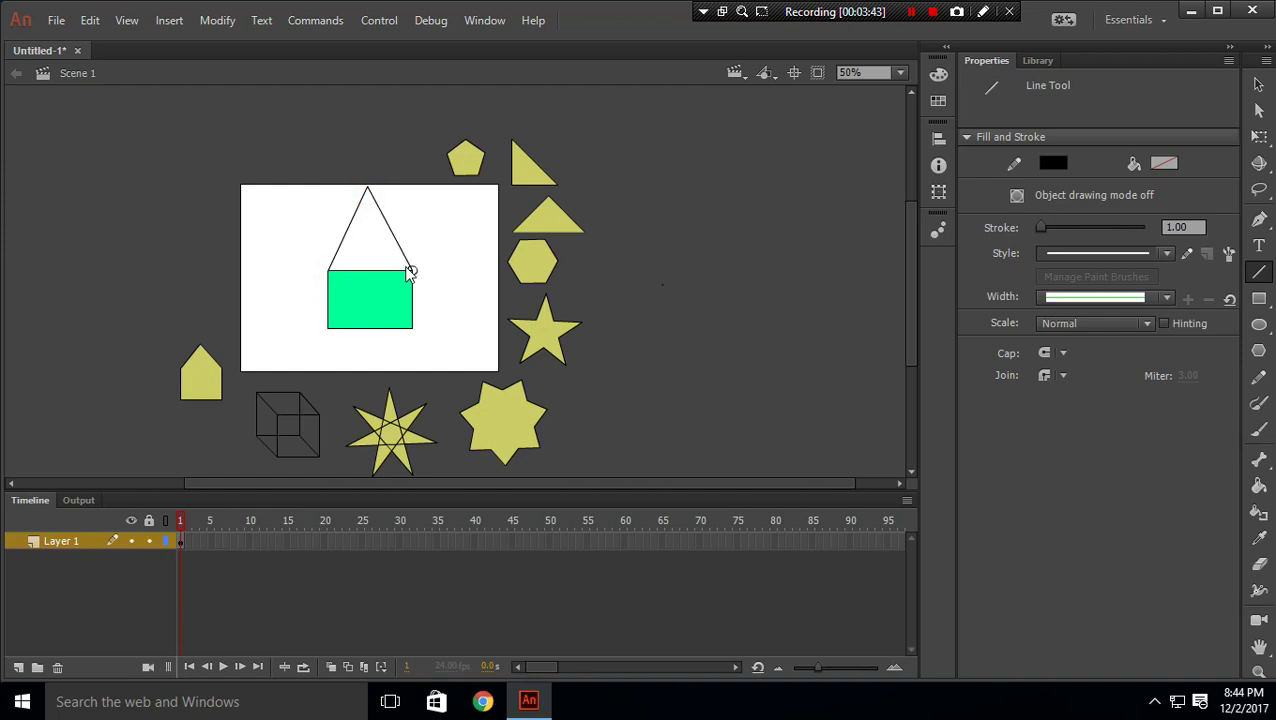
click(1259, 485)
click(367, 237)
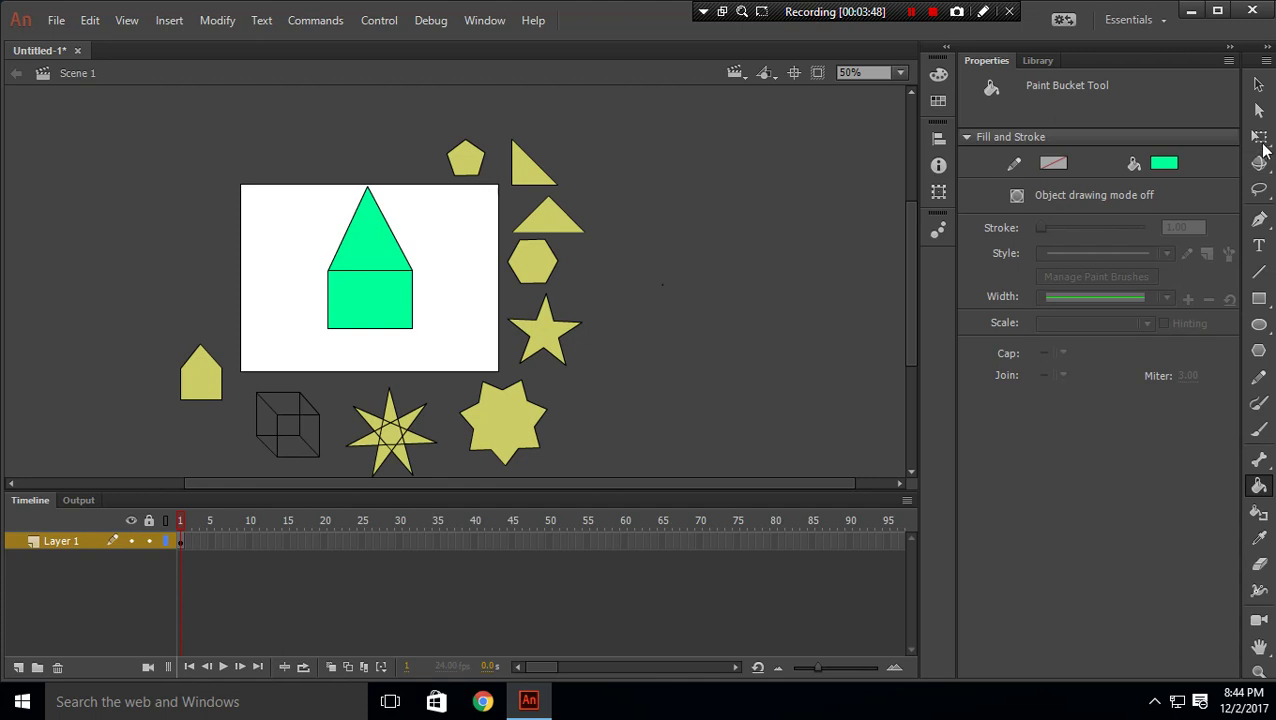
Step: Delete the horizontal line dividing the triangle from the rectangle to make a single house shape
click(1259, 84)
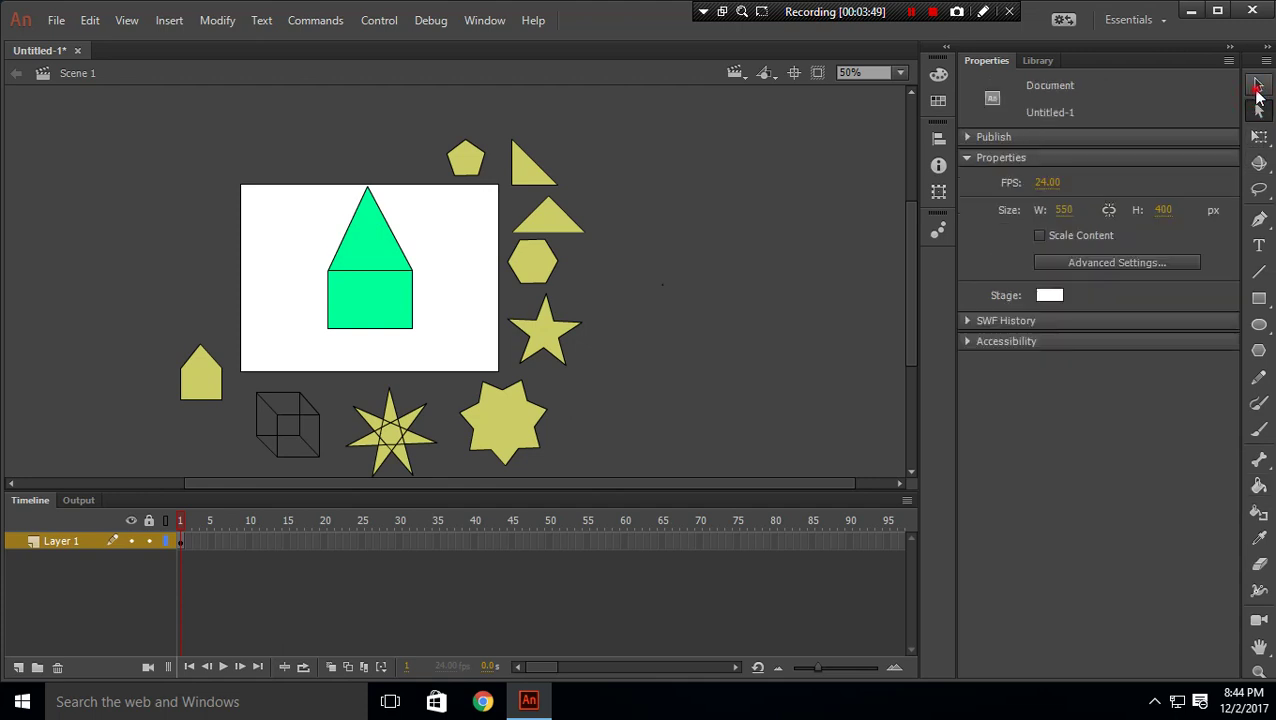
click(362, 270)
key(Delete)
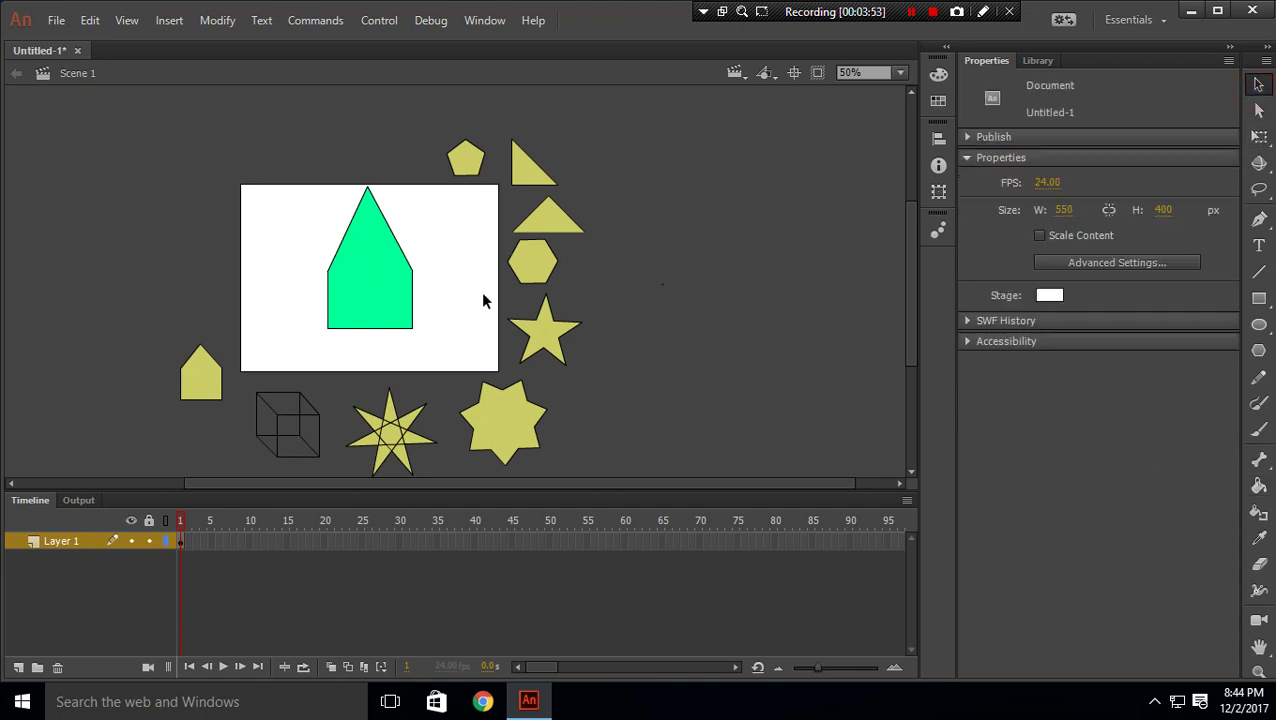
Step: Delete the sample house shape beside the stage and the green house shape on the stage
drag(149, 313, 246, 424)
key(Delete)
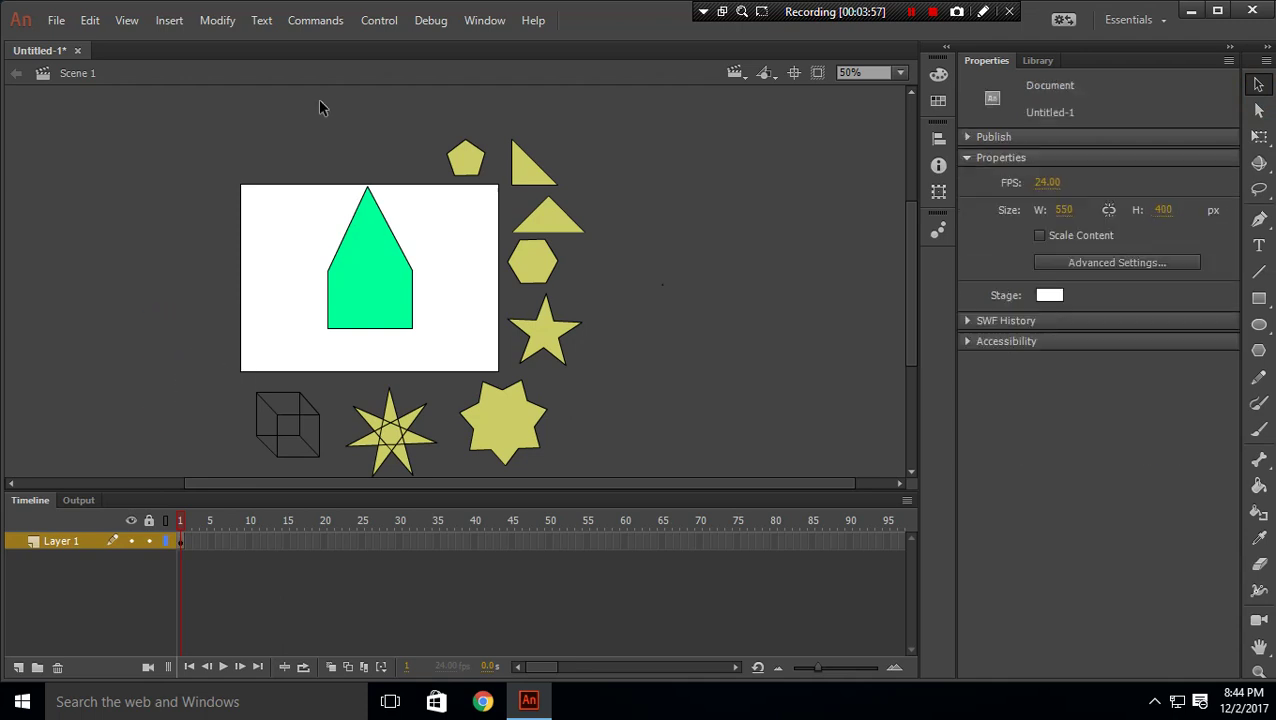
mouse_move(312, 168)
mouse_down()
mouse_move(393, 350)
mouse_move(436, 378)
mouse_up()
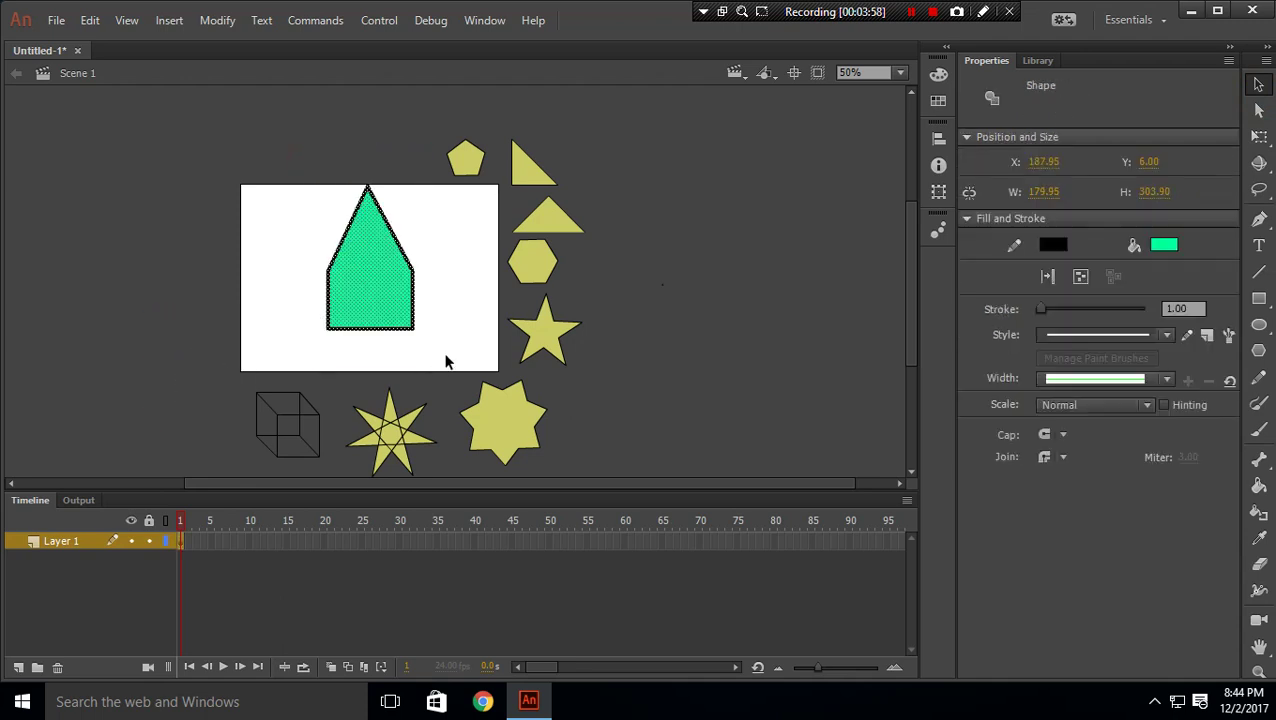
key(Delete)
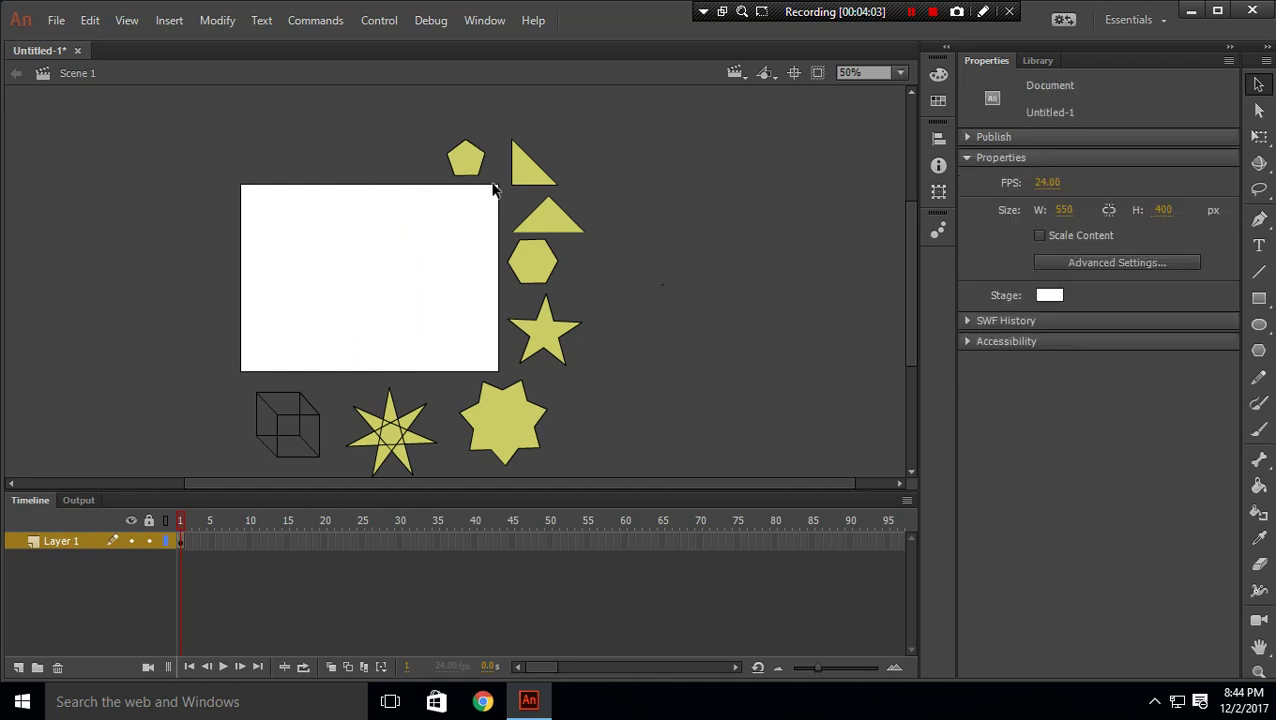
Step: Set the PolyStar tool to a polygon with 5 sides and draw a green pentagon on the stage
click(1259, 358)
click(1068, 422)
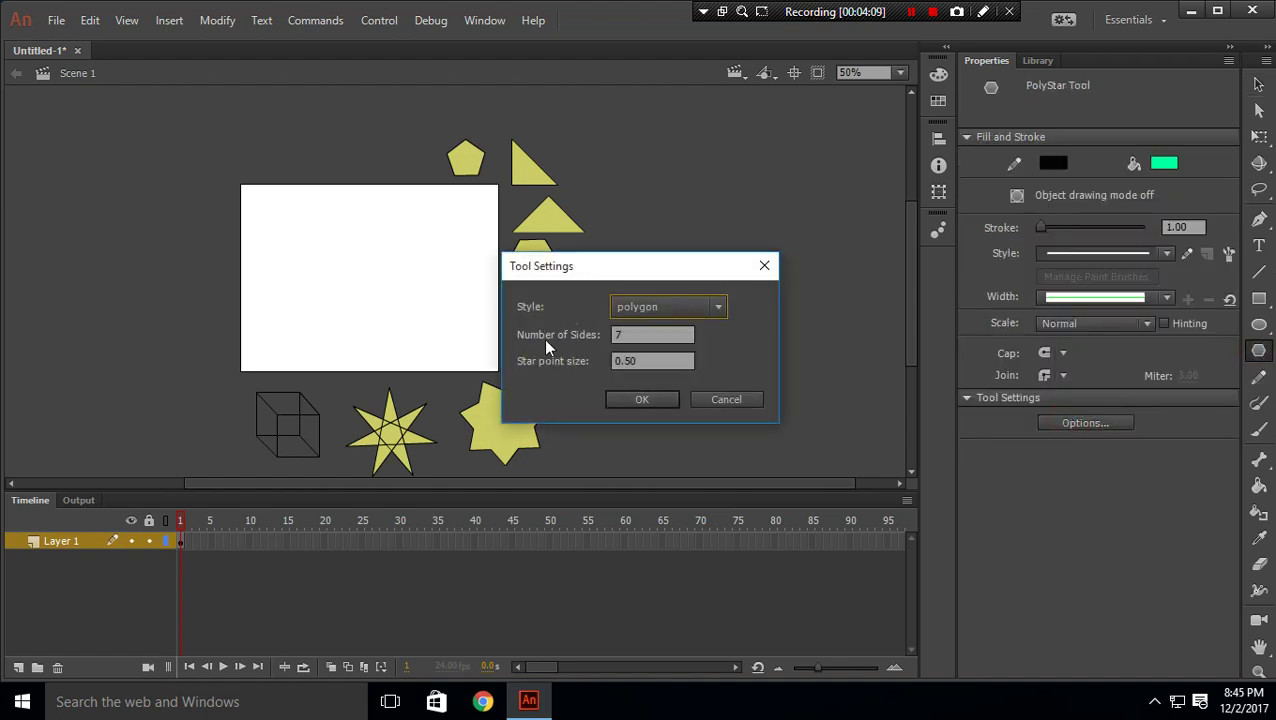
double_click(632, 335)
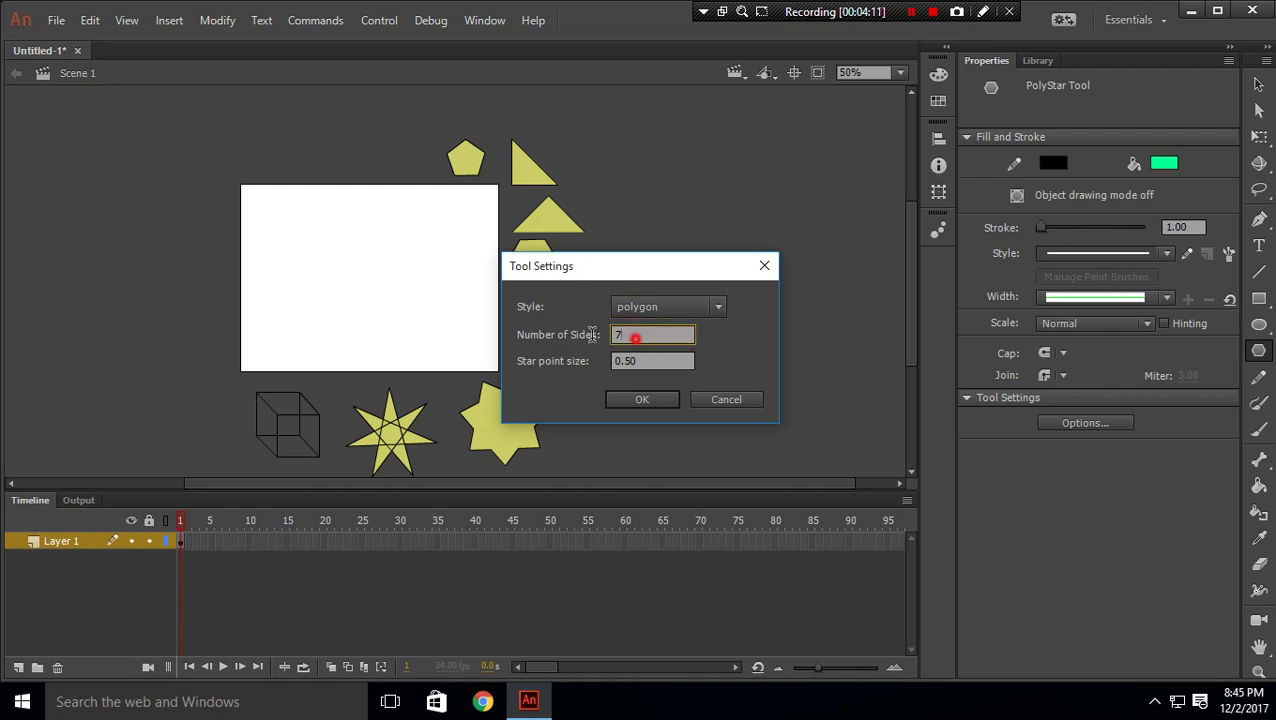
click(641, 400)
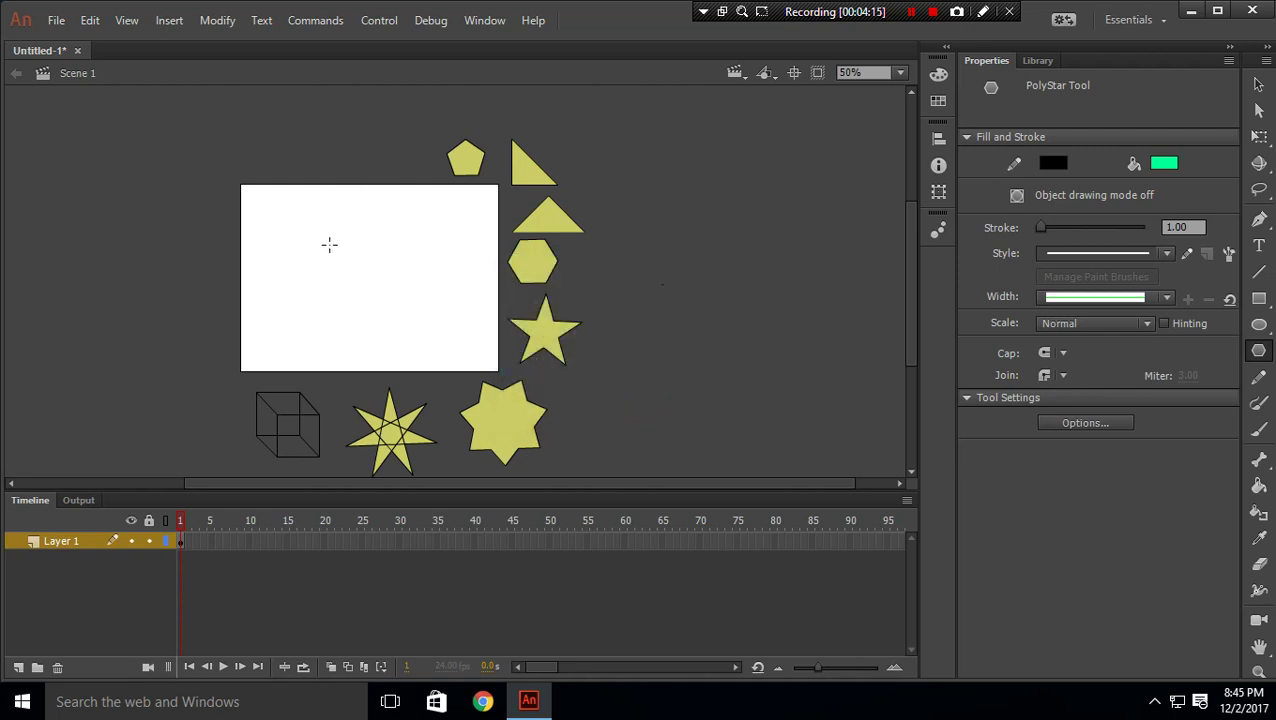
drag(336, 251, 367, 293)
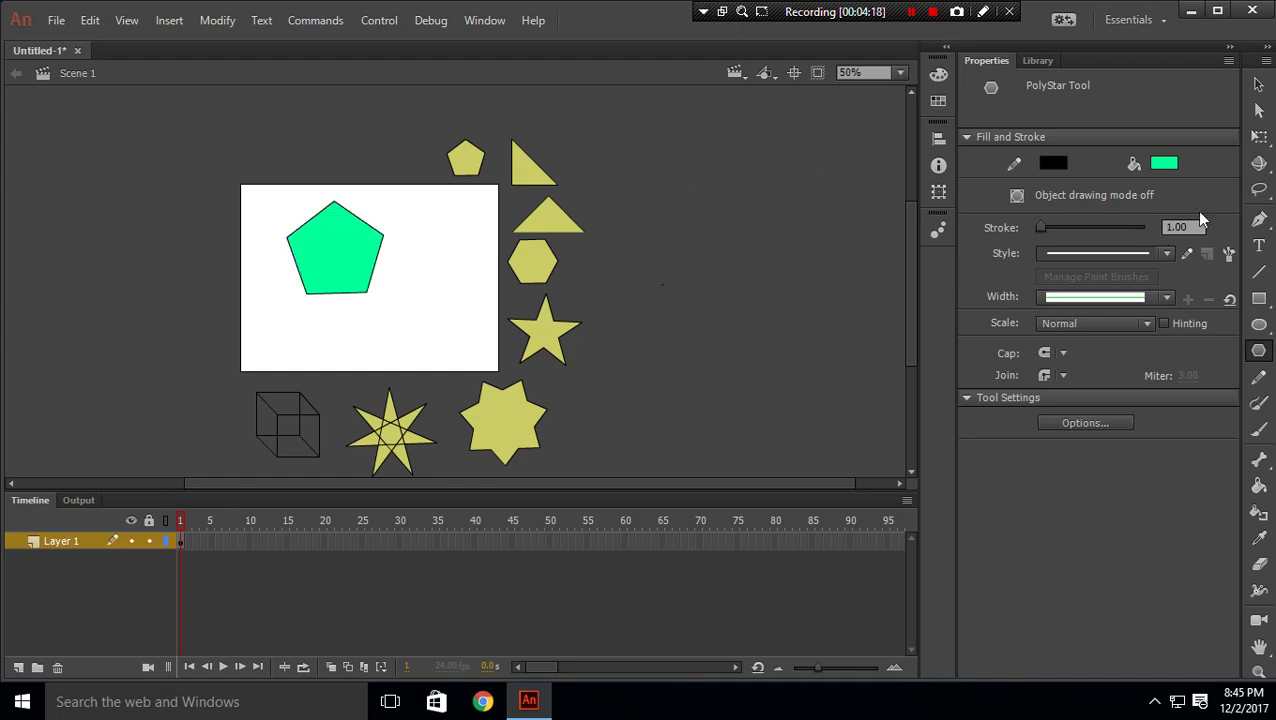
Step: Delete the sample pentagon above the stage and the green pentagon on the stage
click(1258, 85)
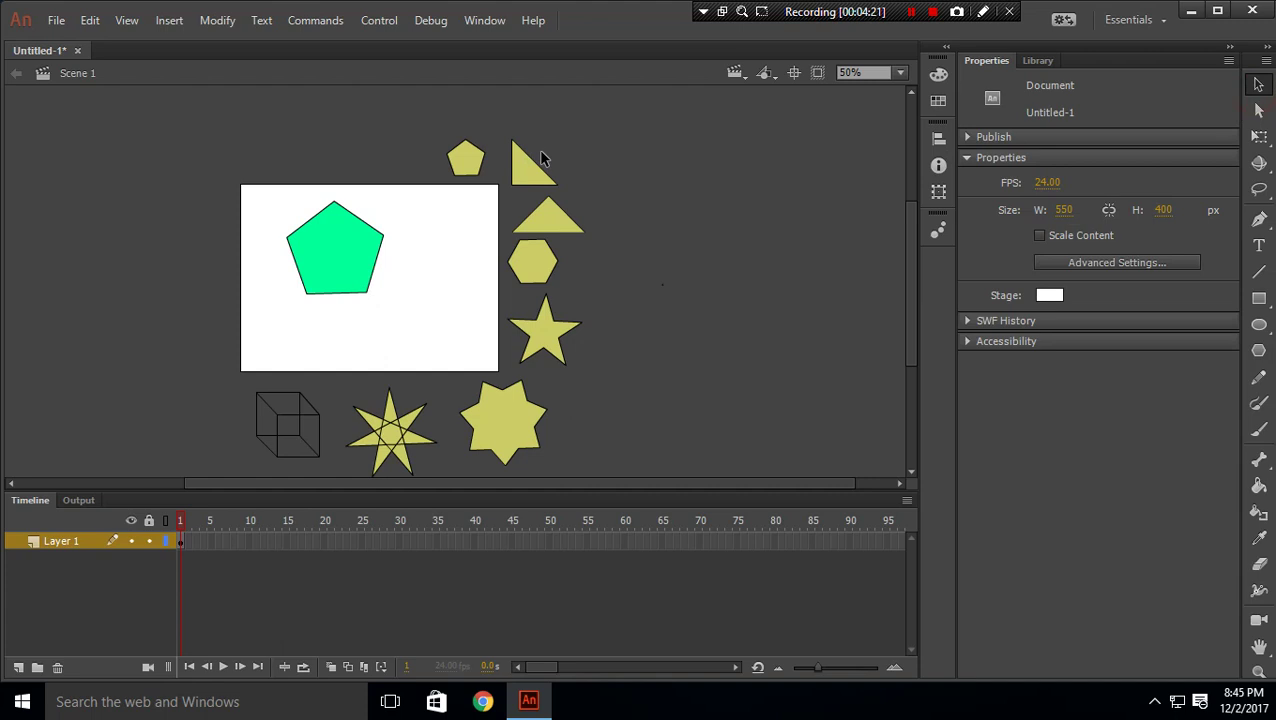
drag(434, 122, 490, 205)
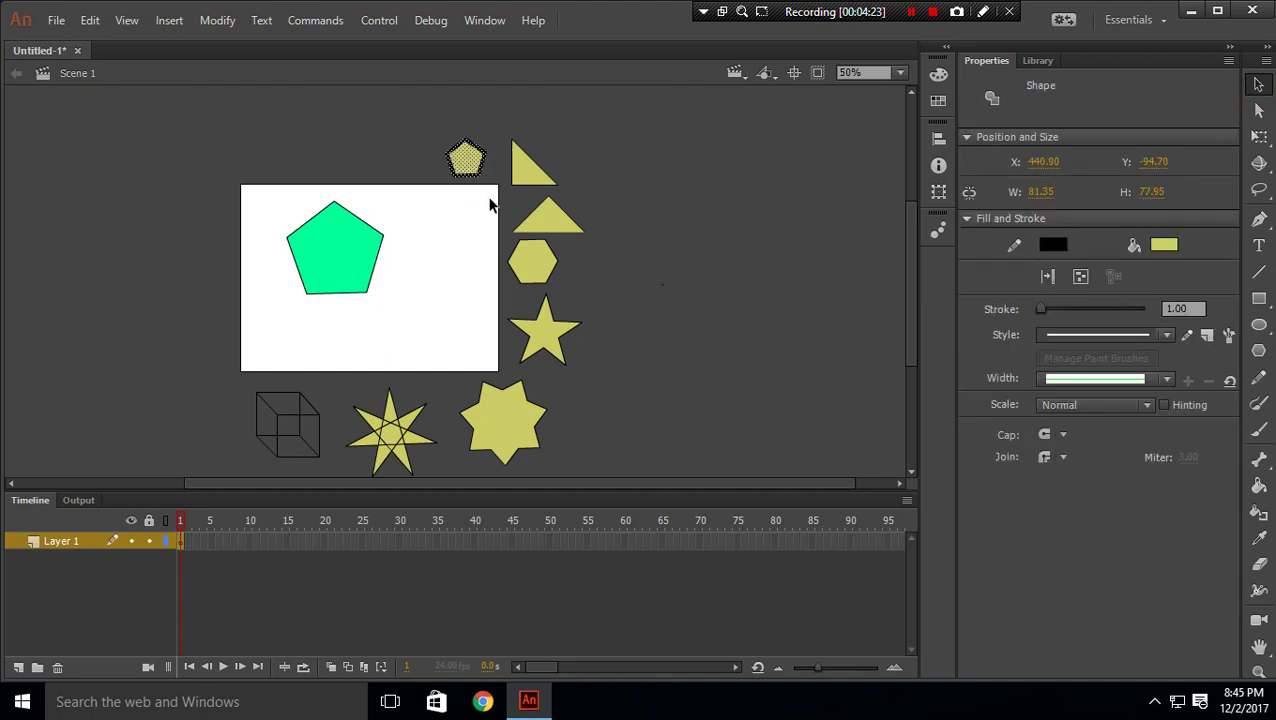
key(Delete)
drag(268, 176, 418, 340)
key(Delete)
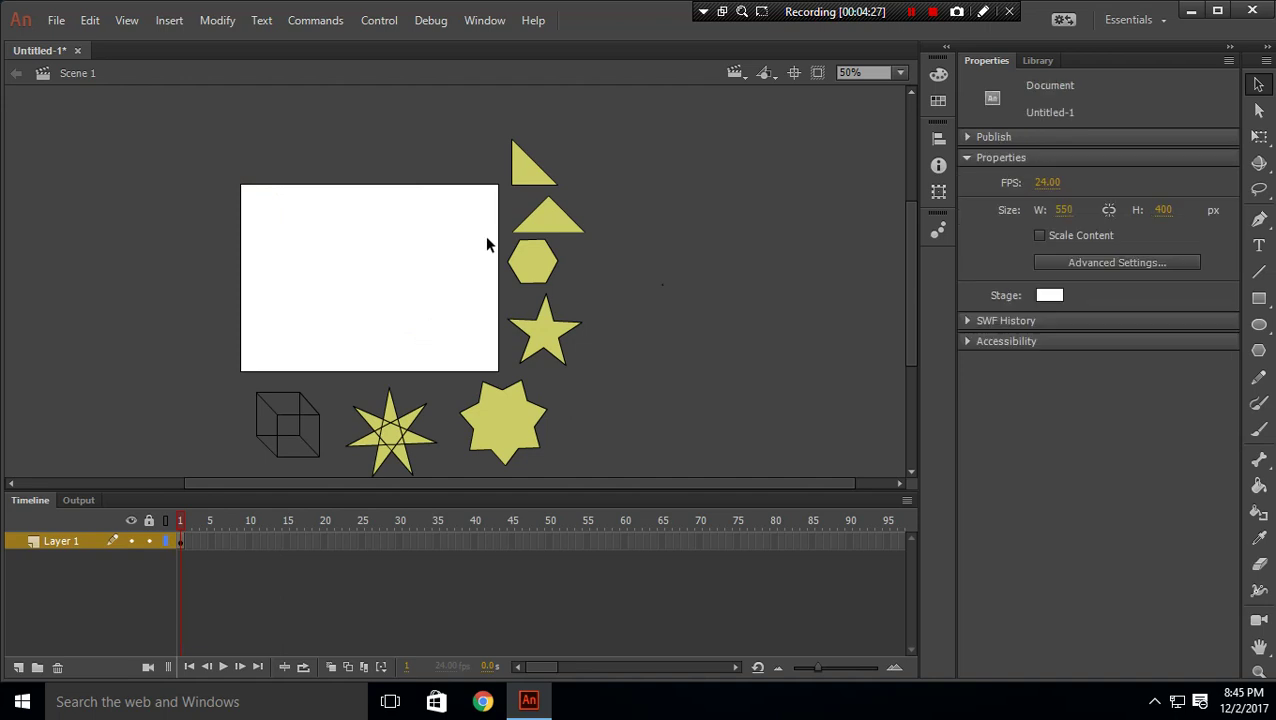
Step: Draw a green square about 168 px wide on the stage and split it with a diagonal line from upper-left to lower-right corner
click(1258, 298)
drag(330, 234, 410, 312)
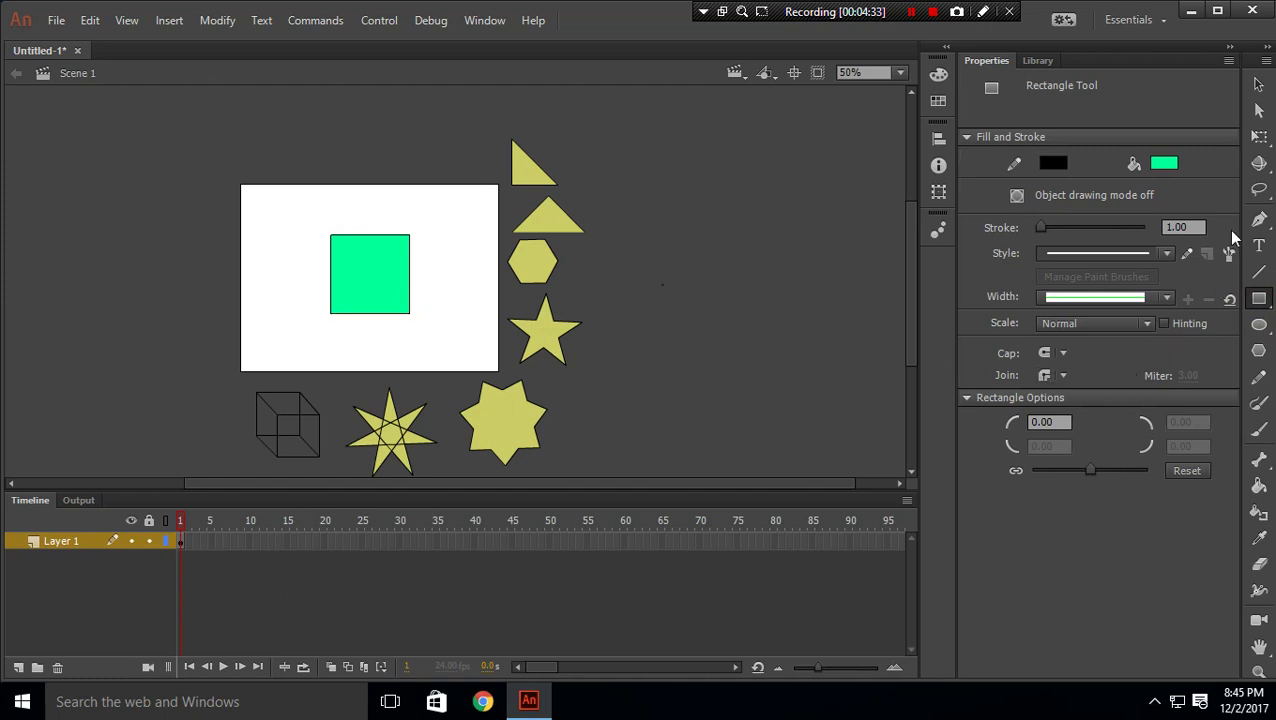
click(1259, 271)
drag(330, 234, 409, 312)
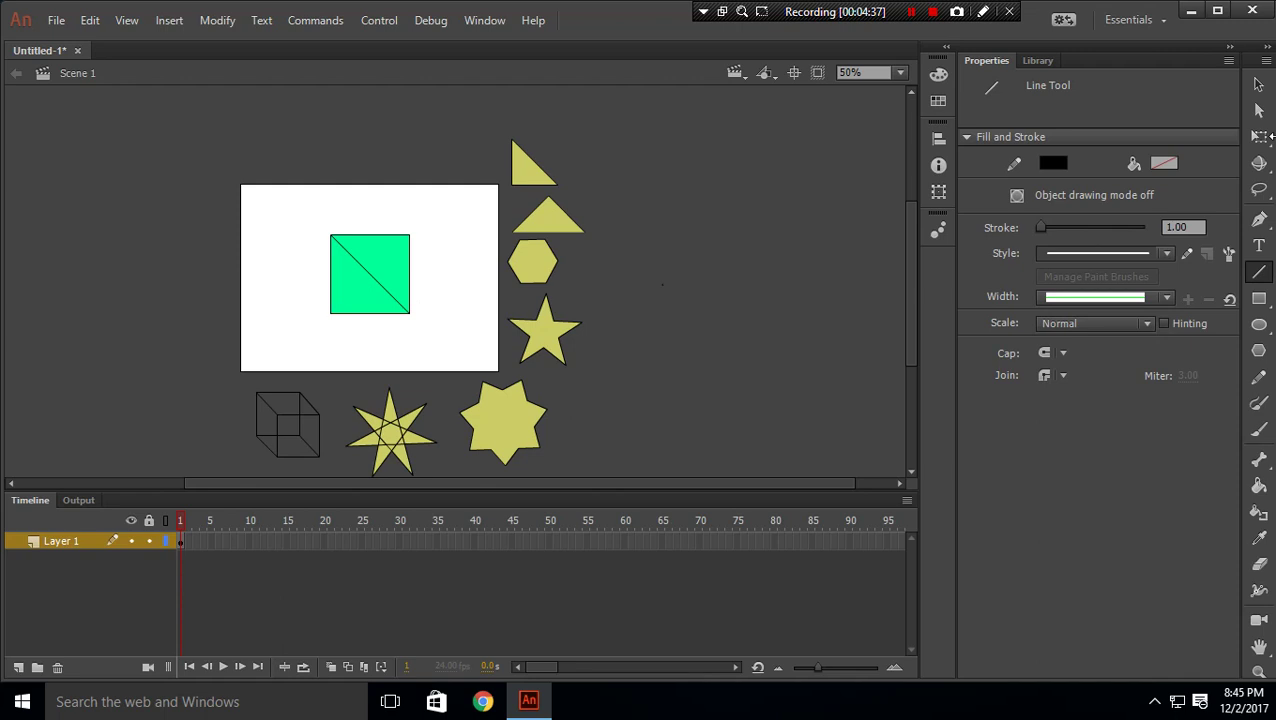
Step: Delete the square's upper-right half with its outlines, leaving a green right triangle
click(1259, 84)
click(389, 278)
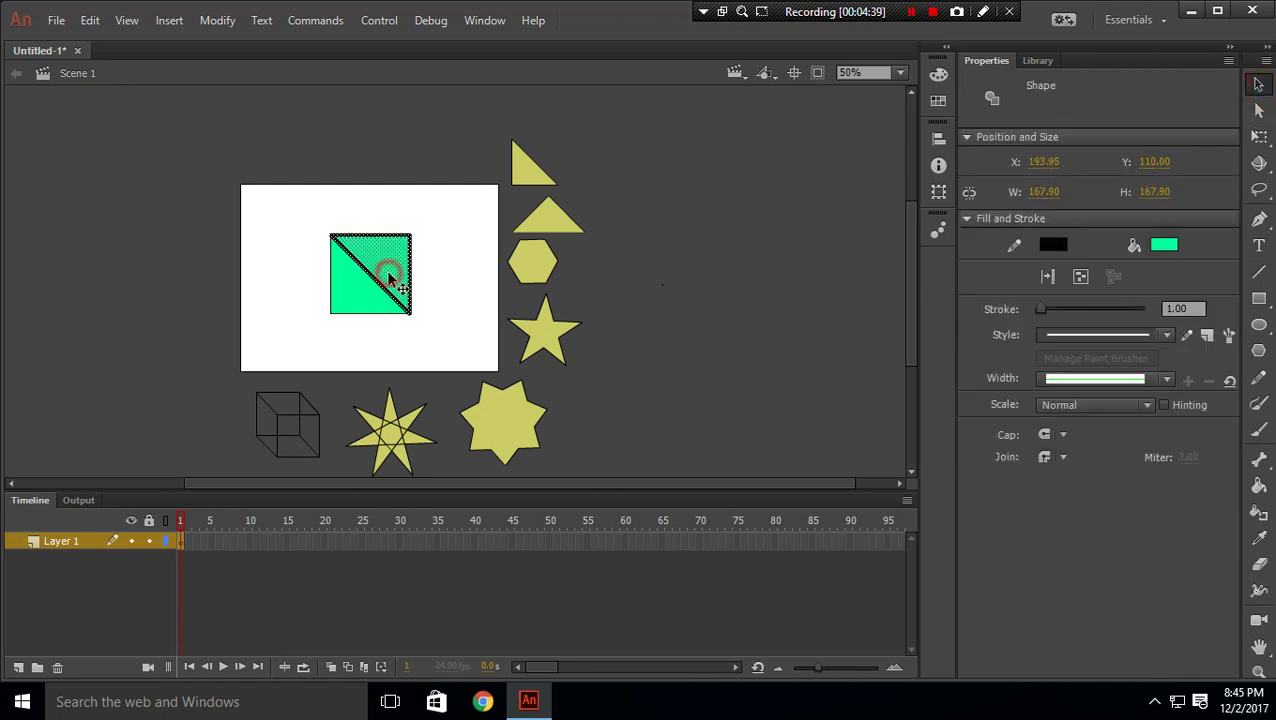
key(Delete)
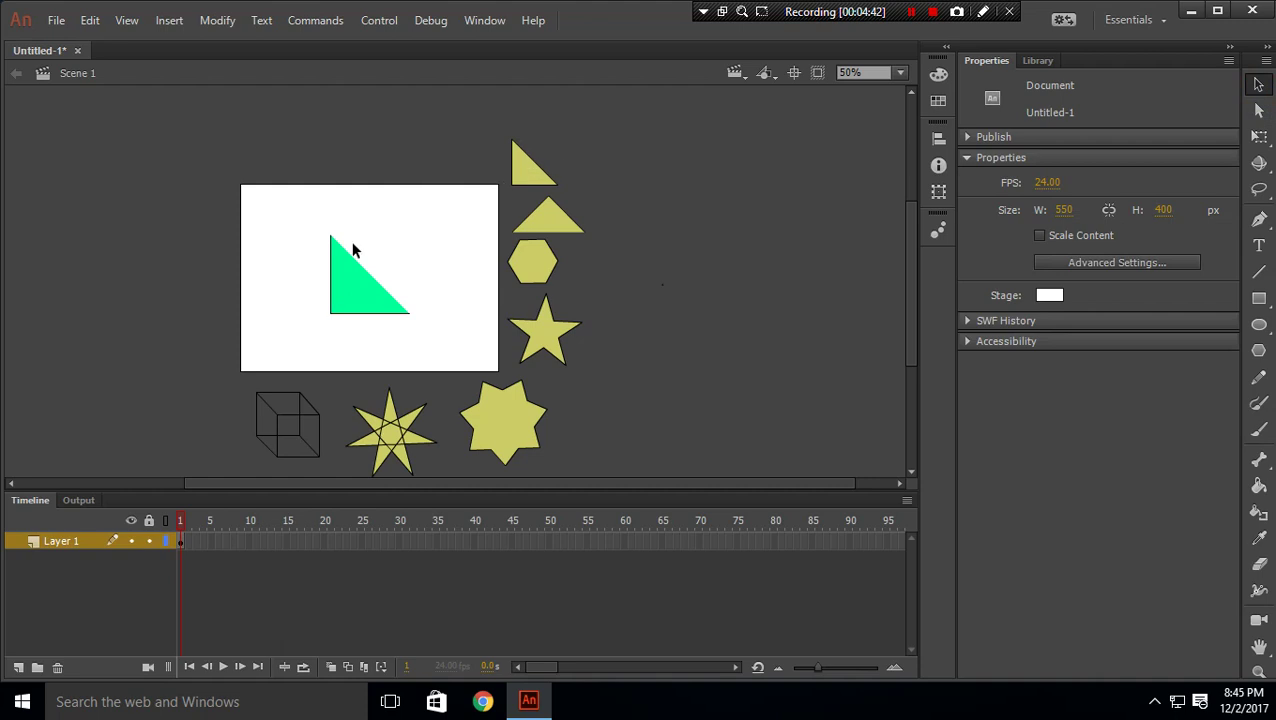
Step: Delete the sample right triangle above and beside the stage's upper-right corner, leaving the green triangle in place
drag(307, 216, 432, 341)
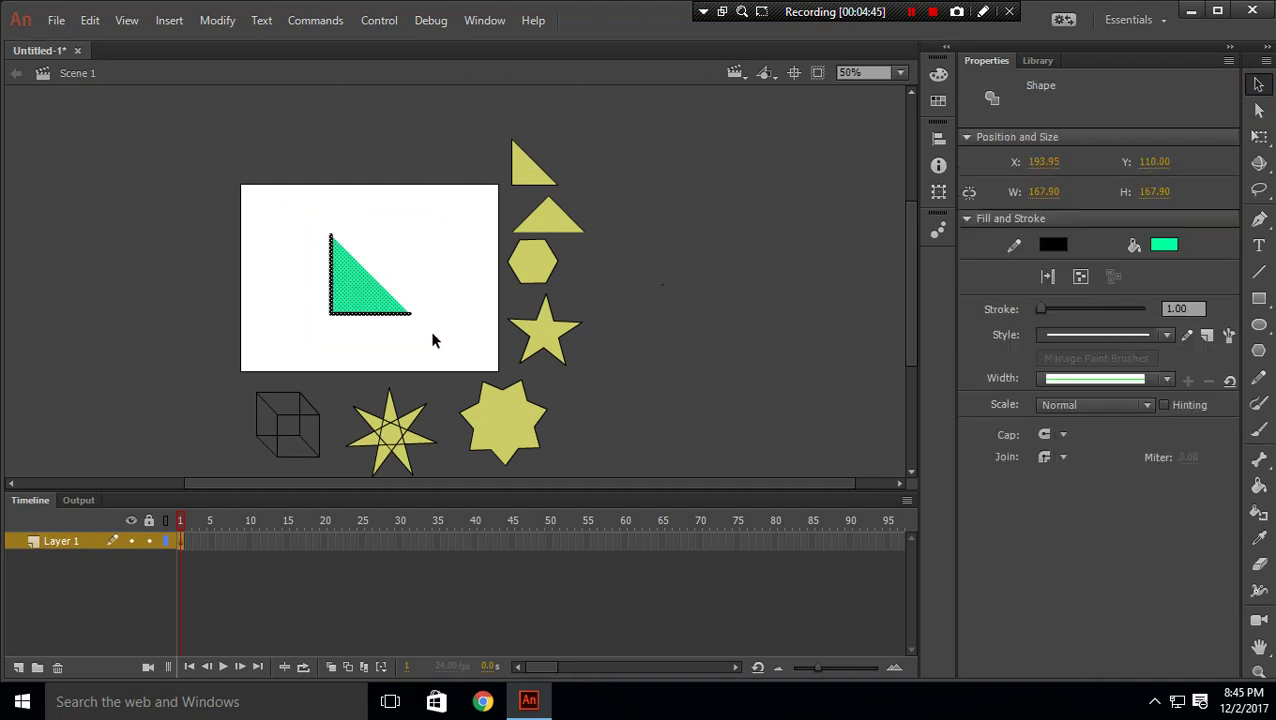
click(550, 92)
drag(490, 118, 592, 193)
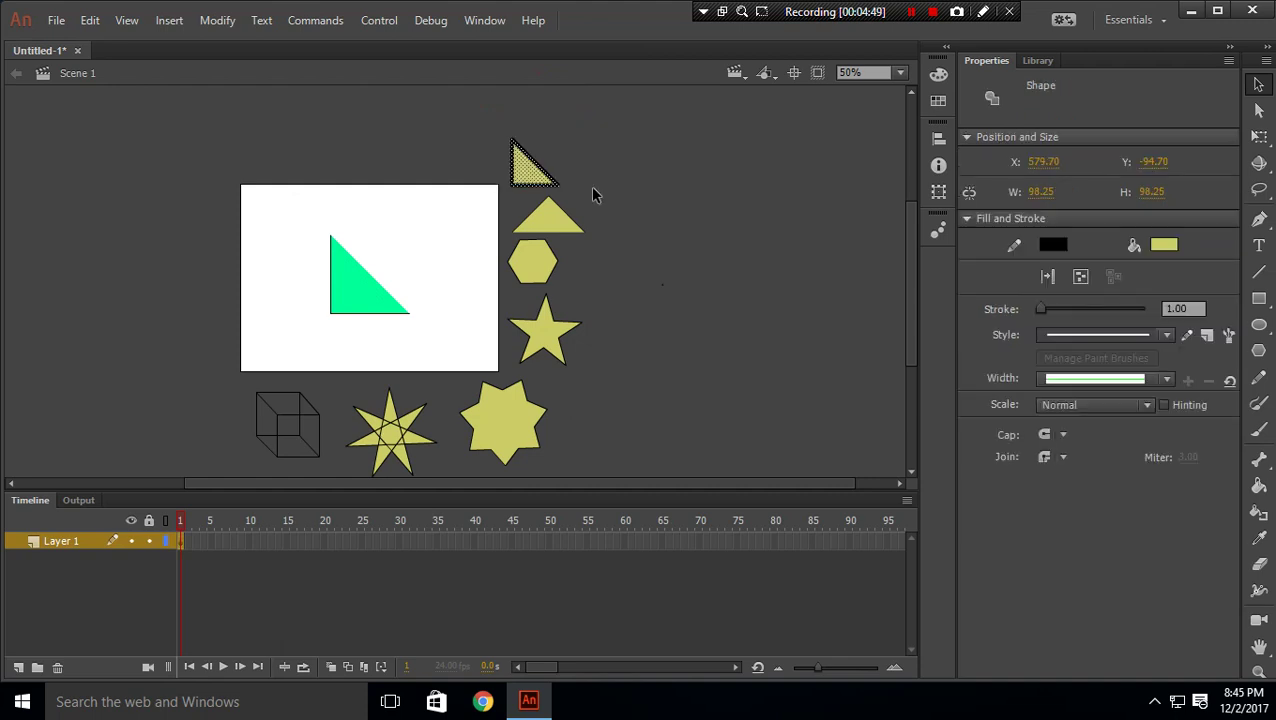
key(Delete)
Step: Rotate the green right triangle with Free Transform so its right-angle corner points straight up and its long side is horizontal
drag(294, 220, 442, 343)
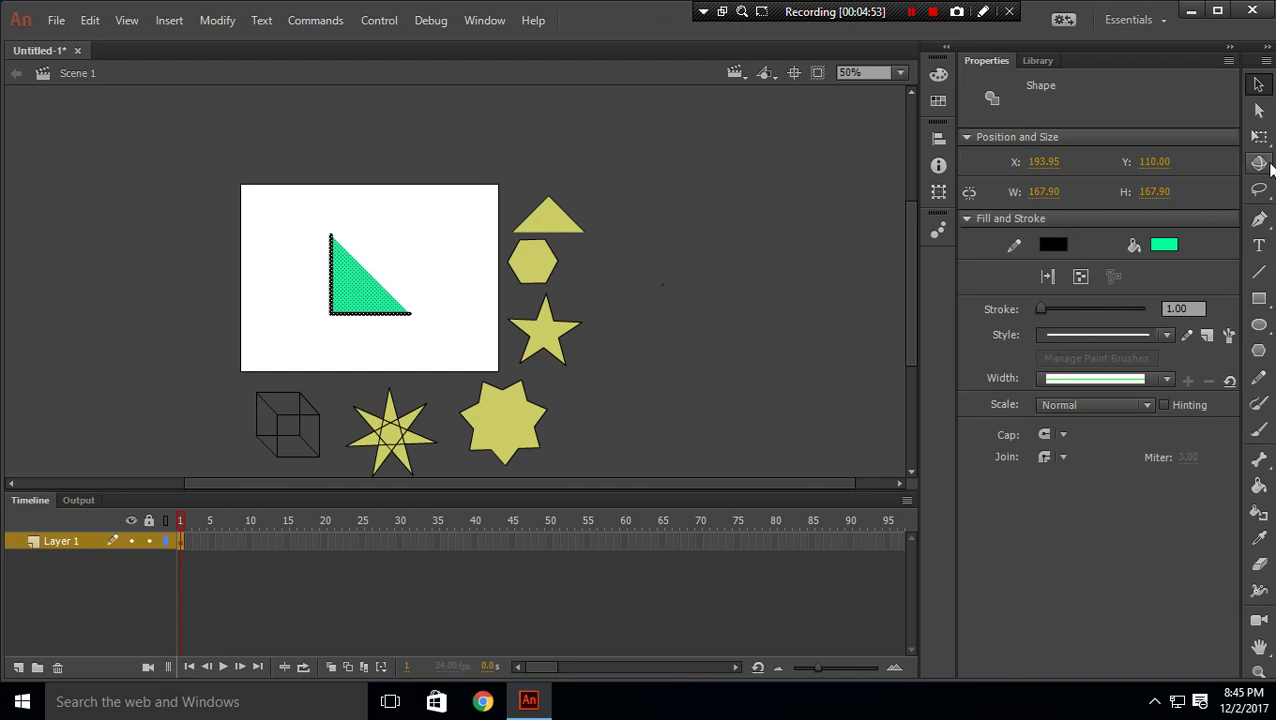
click(1259, 138)
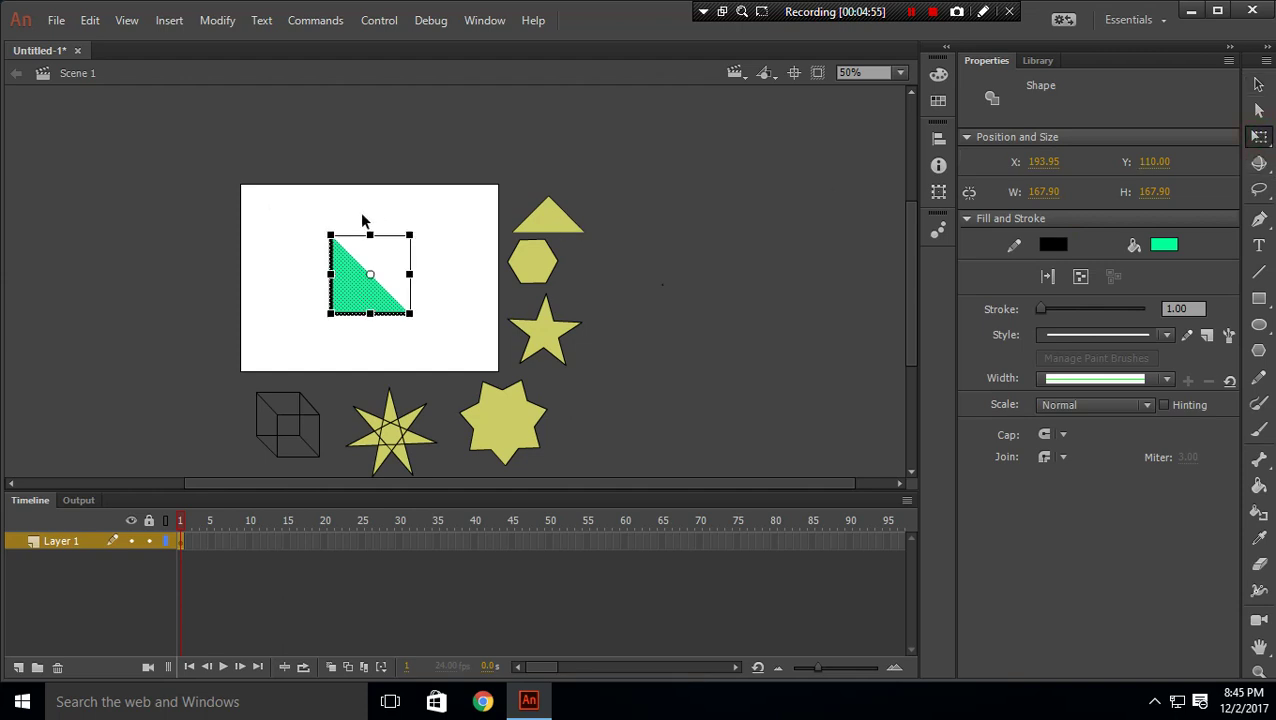
drag(417, 230, 393, 325)
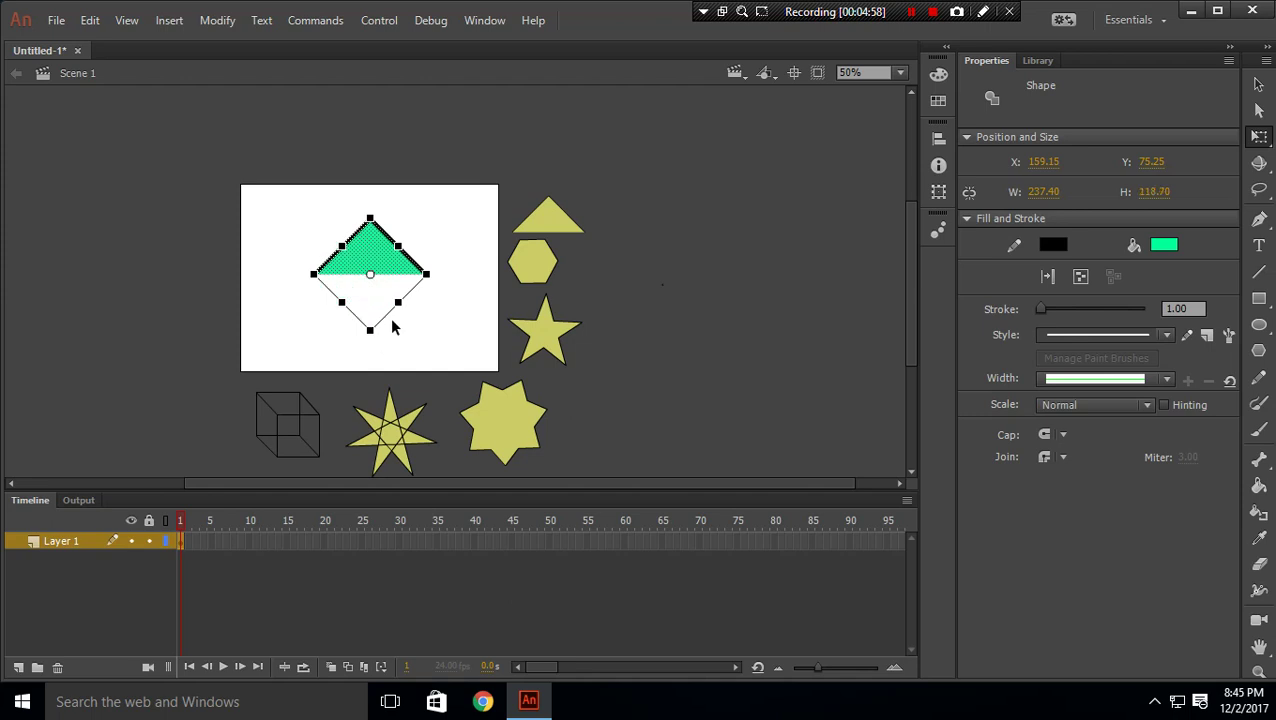
click(681, 270)
Step: Delete the sample isosceles triangle beside the stage and the green triangle on the stage
drag(505, 183, 631, 241)
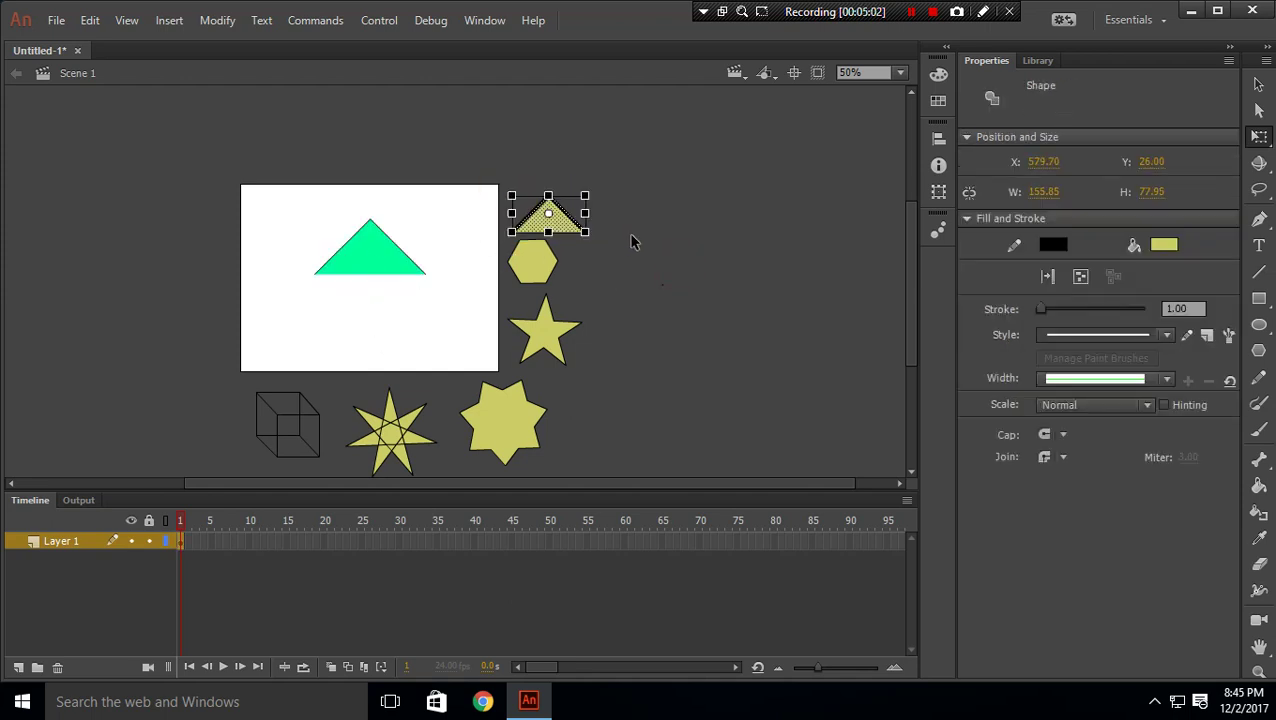
key(Delete)
drag(299, 193, 463, 294)
key(Delete)
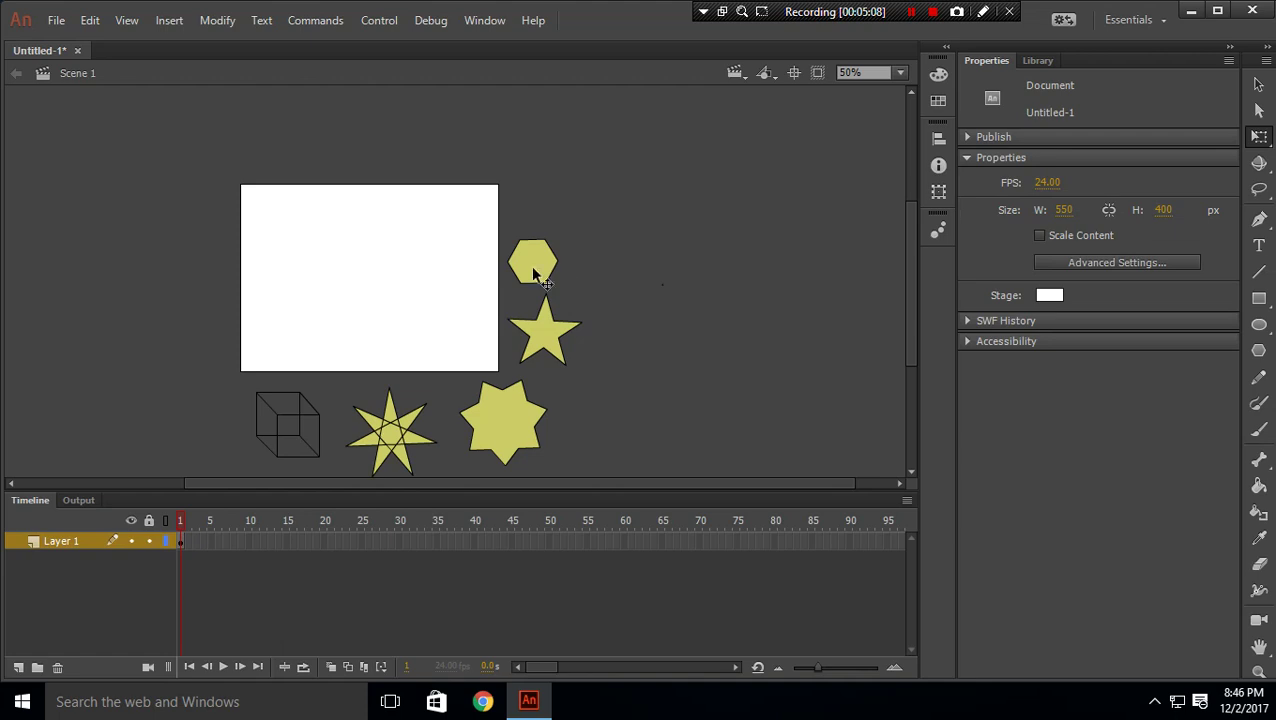
Step: Set the PolyStar tool to a polygon with 6 sides and draw a green hexagon on the stage's left part
click(1258, 351)
click(1085, 423)
click(651, 333)
drag(651, 333, 598, 343)
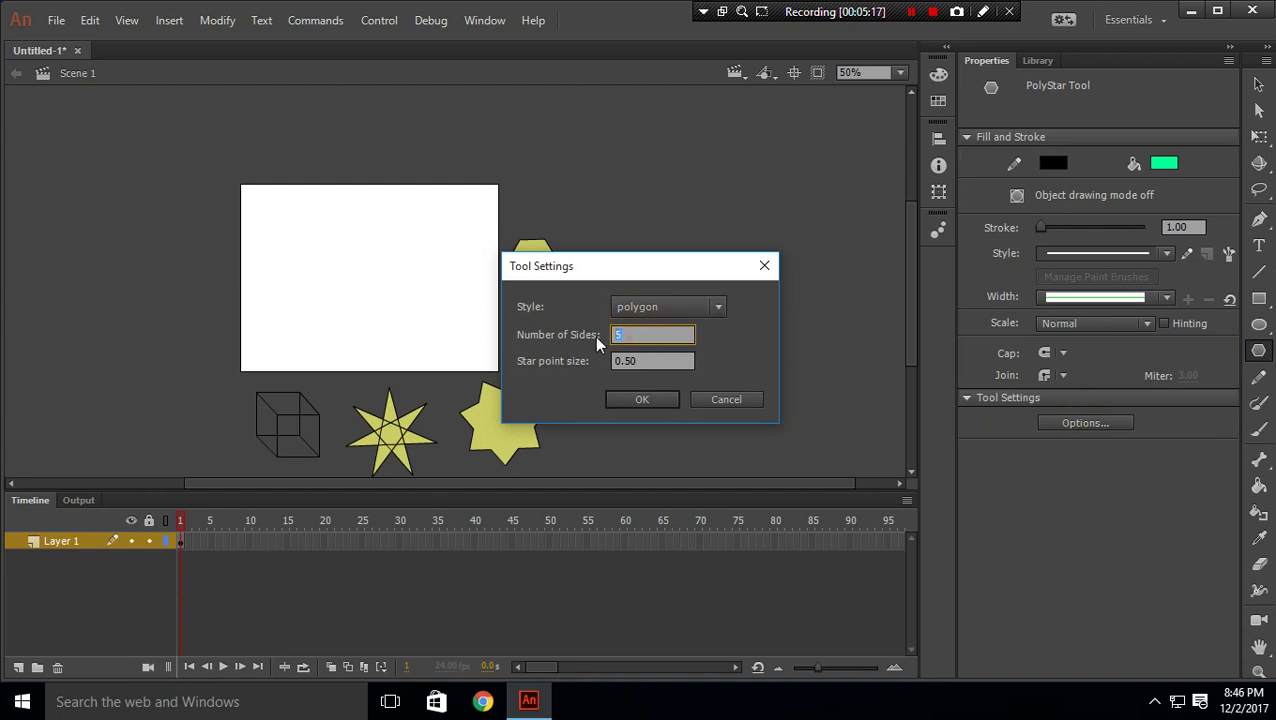
text(6)
click(628, 399)
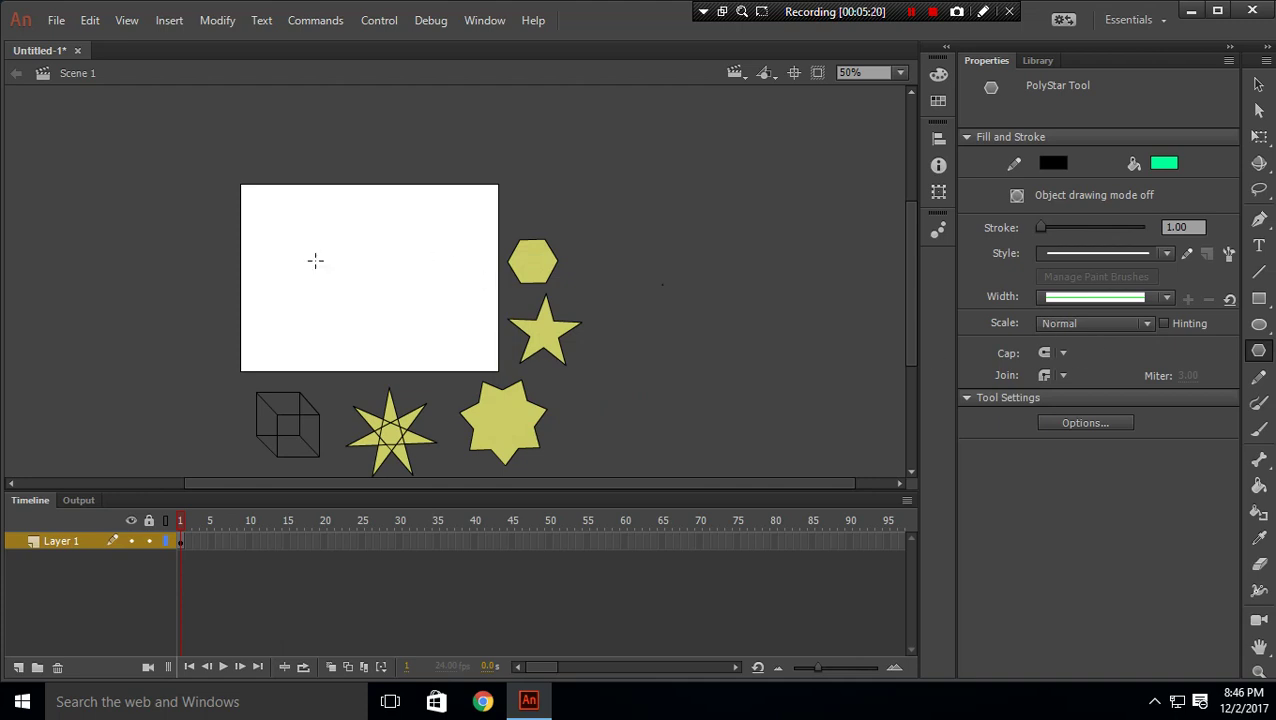
drag(304, 264, 279, 304)
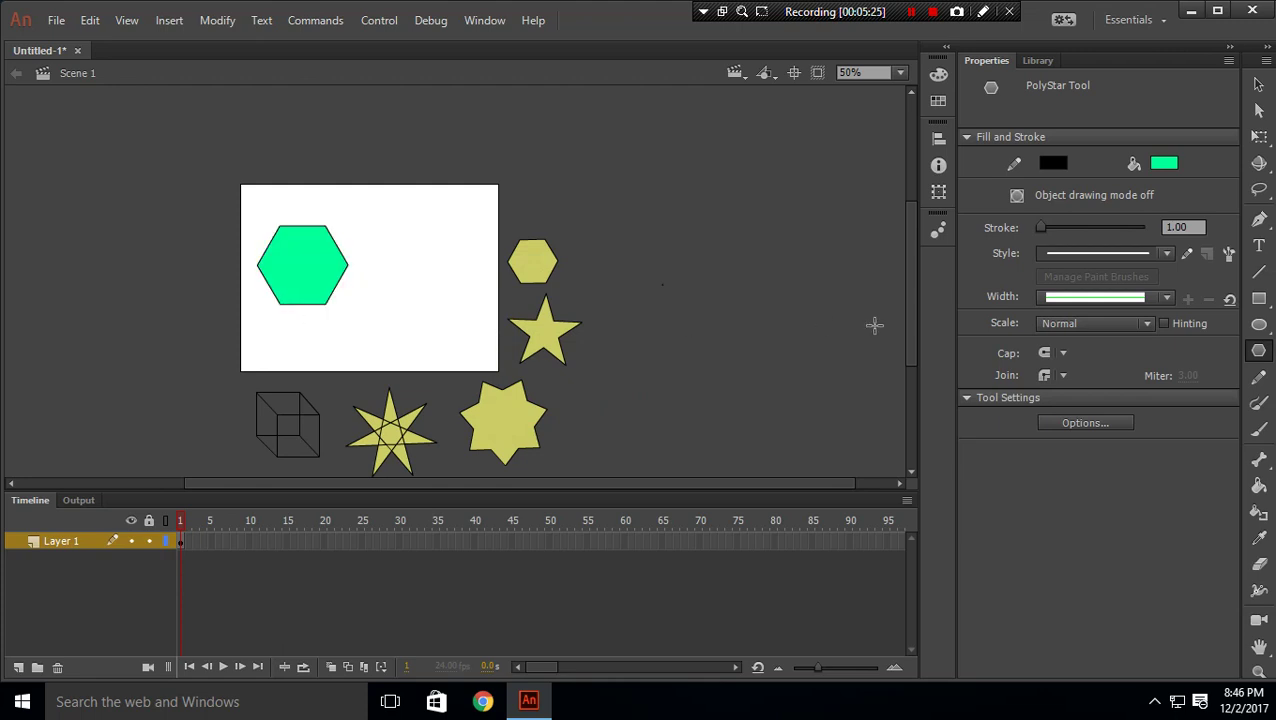
Step: Delete the sample hexagon beside the stage and the green hexagon on the stage
click(1259, 84)
drag(486, 203, 610, 295)
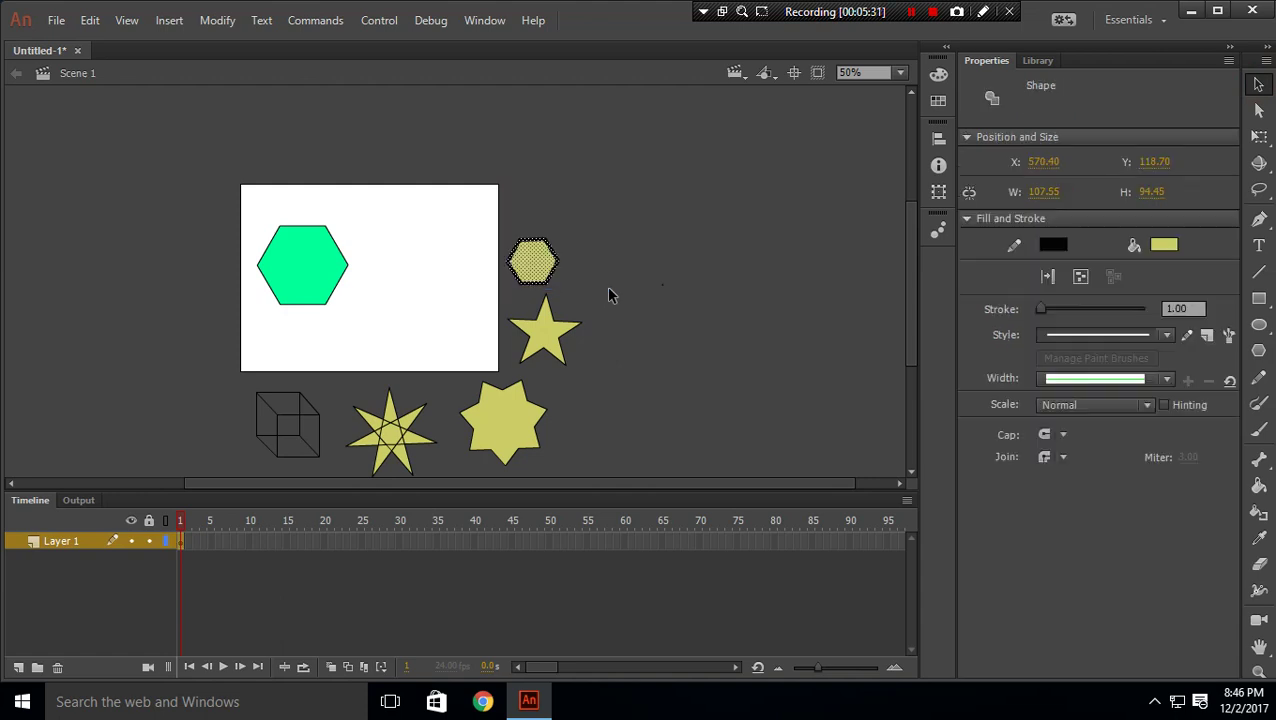
key(Delete)
drag(212, 188, 356, 310)
key(Delete)
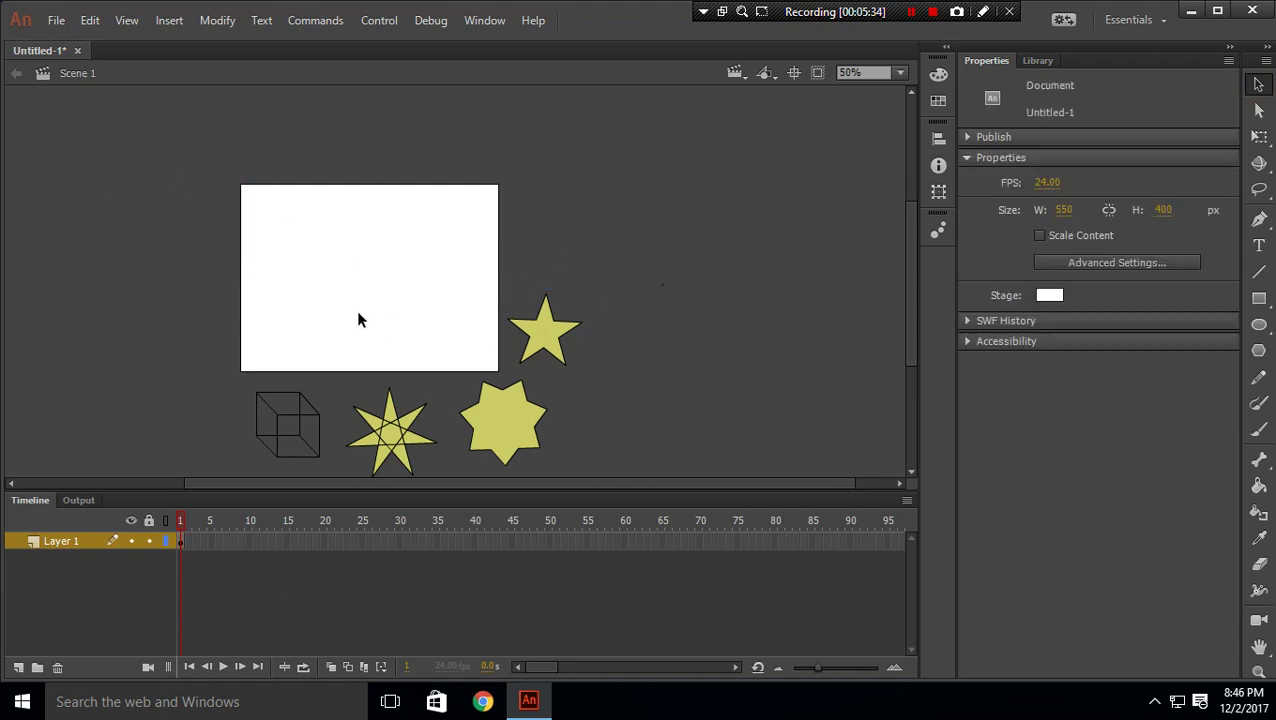
Step: Set the PolyStar tool to 5 sides and draw a green pentagon about 235 px wide near the stage's upper-left area
click(1259, 350)
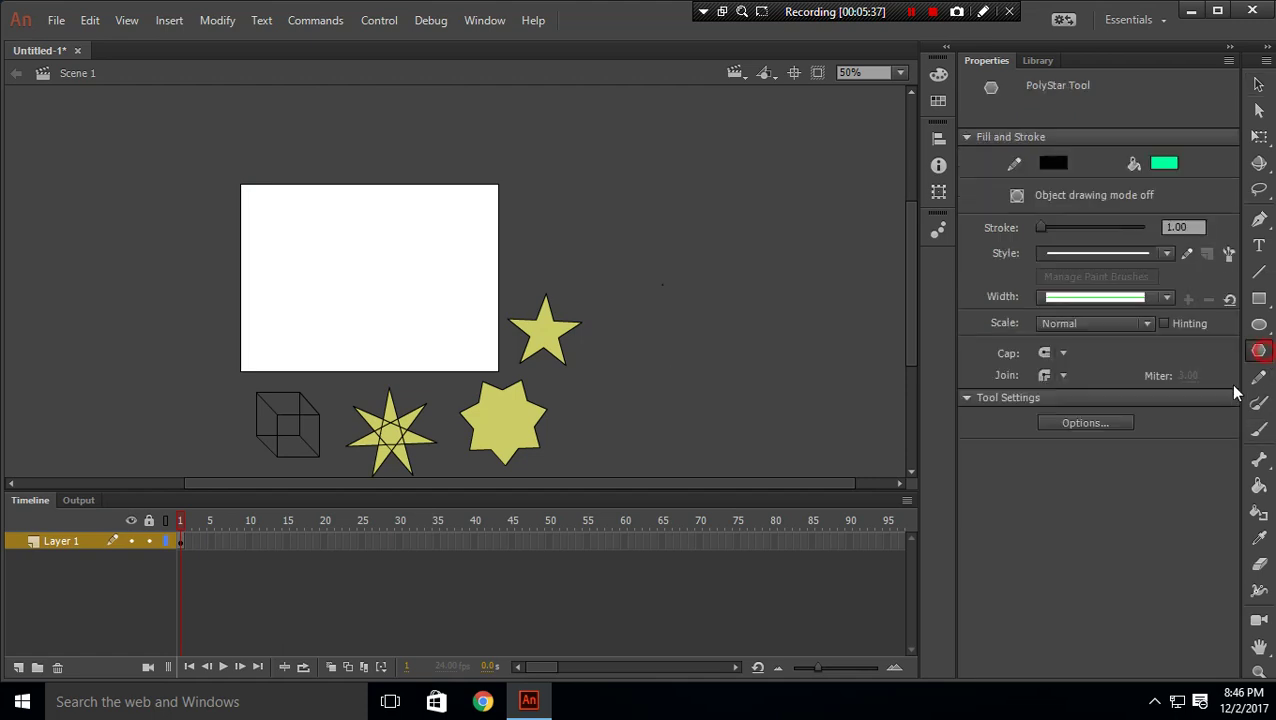
click(1086, 422)
double_click(655, 335)
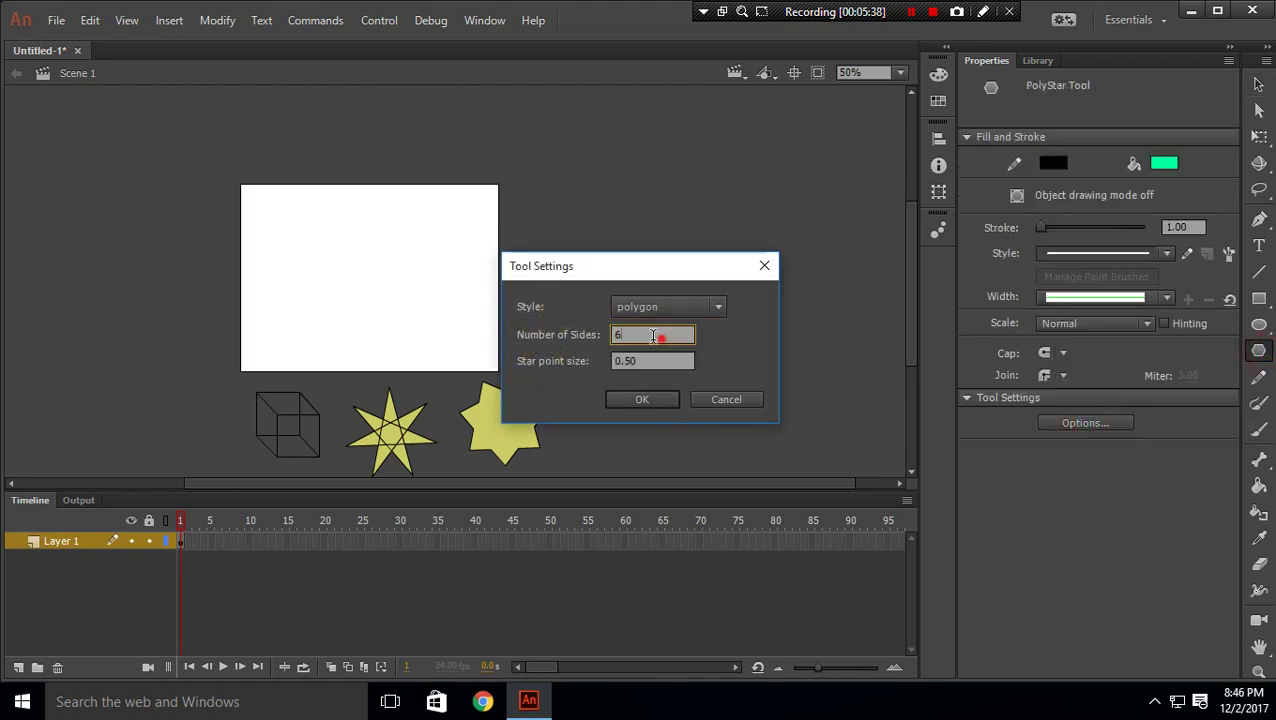
click(647, 400)
drag(328, 245, 362, 292)
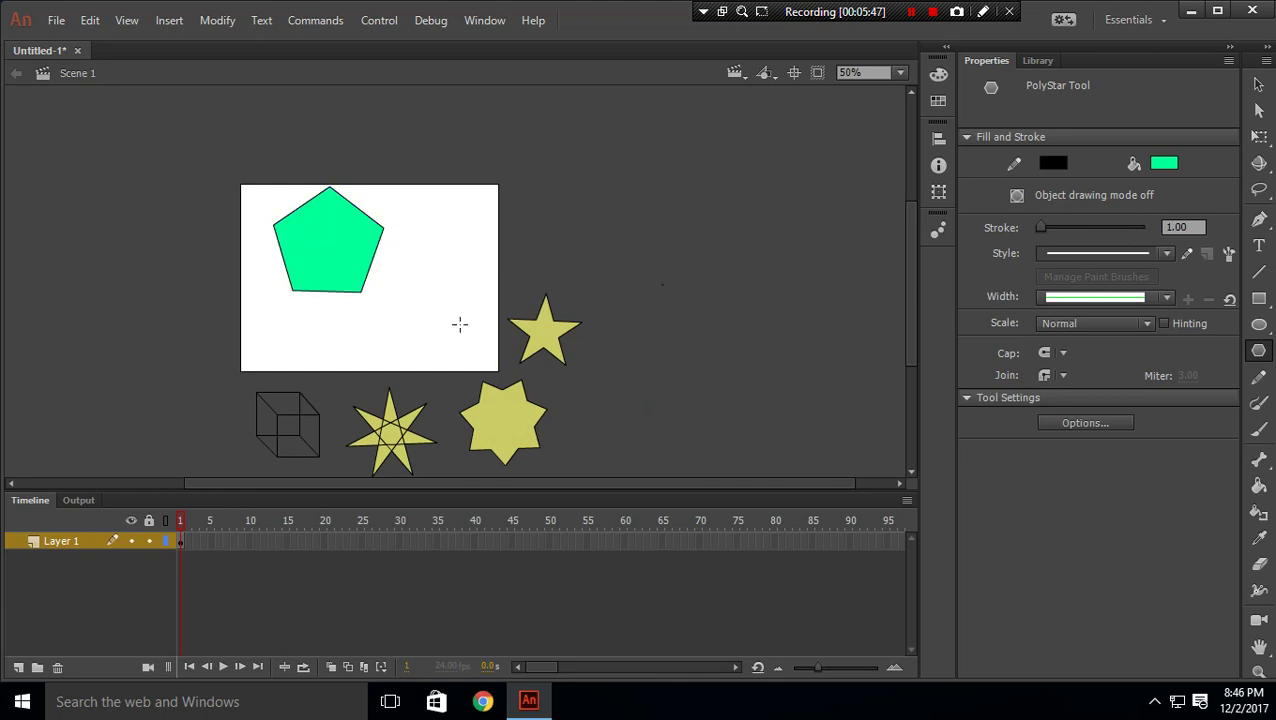
Step: Connect all non-adjacent corners of the green pentagon with straight lines to form a five-pointed star inside it
click(1258, 272)
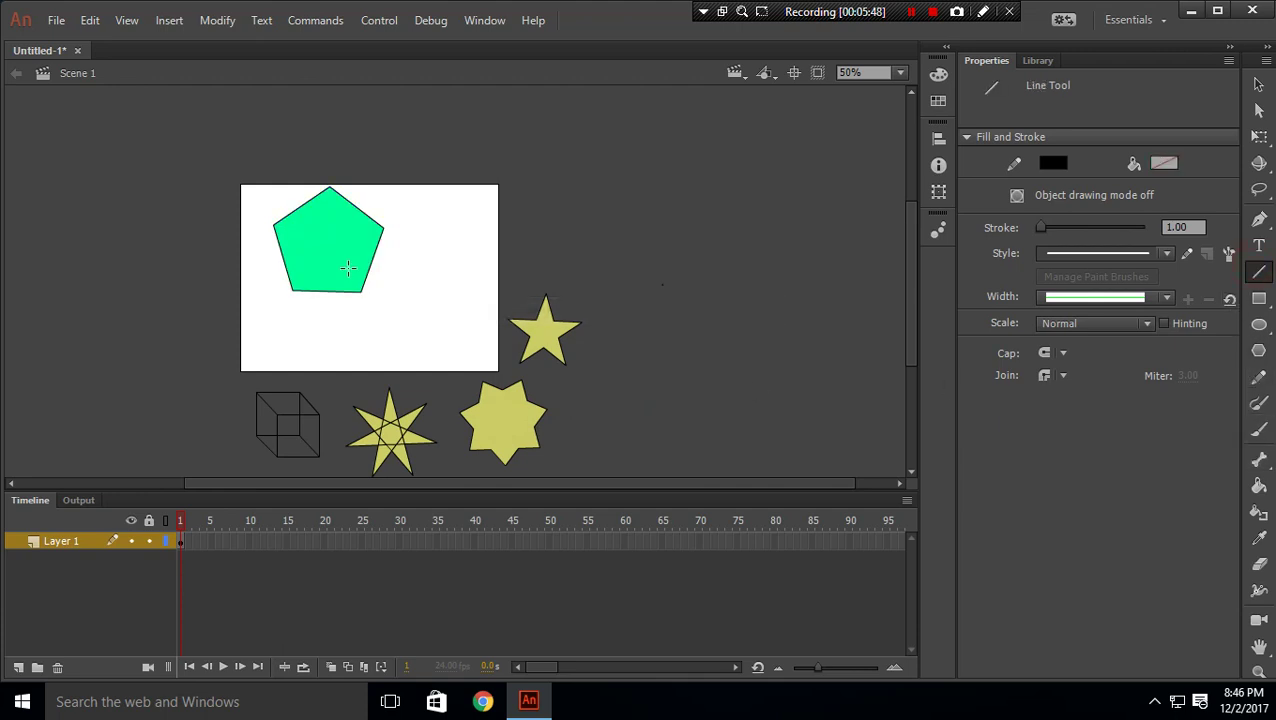
mouse_move(293, 293)
mouse_down()
mouse_move(329, 188)
mouse_move(360, 292)
mouse_move(272, 225)
mouse_move(383, 228)
mouse_move(292, 291)
mouse_up()
Step: Delete the pentagon's lower-right and upper-right wedges between the star points, together with their outer edges
click(1258, 85)
click(364, 262)
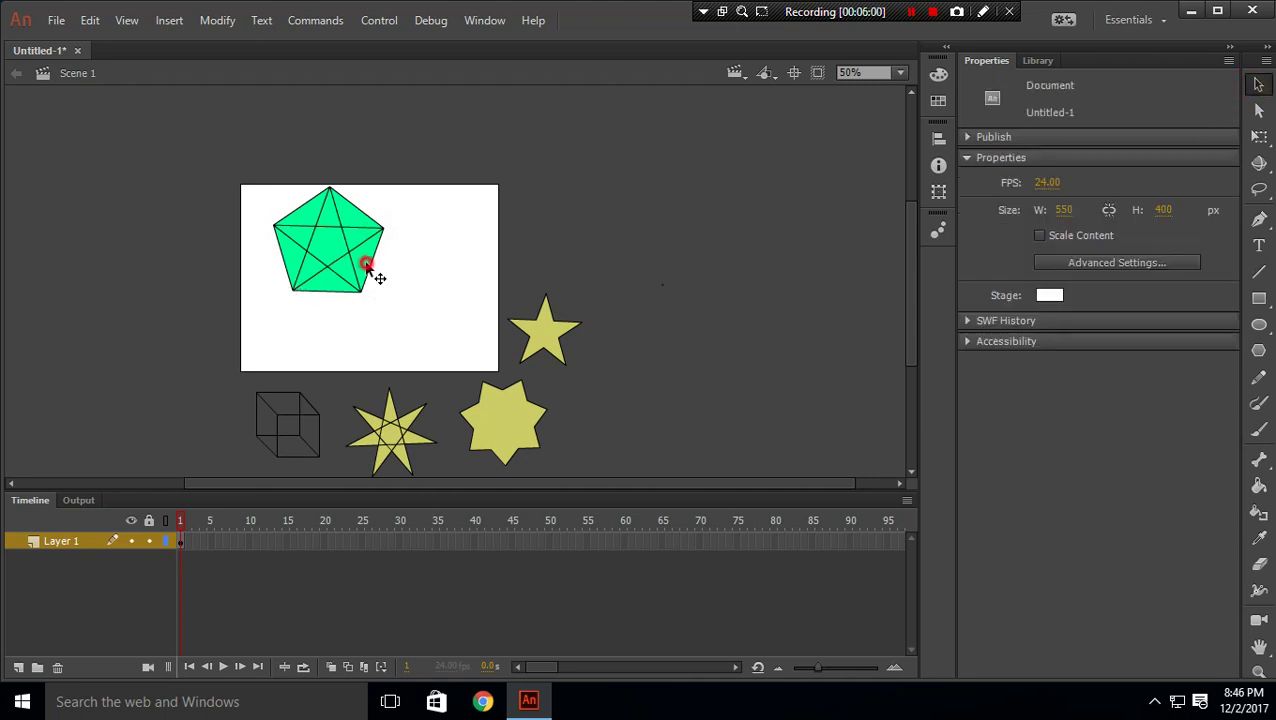
key(Delete)
click(376, 260)
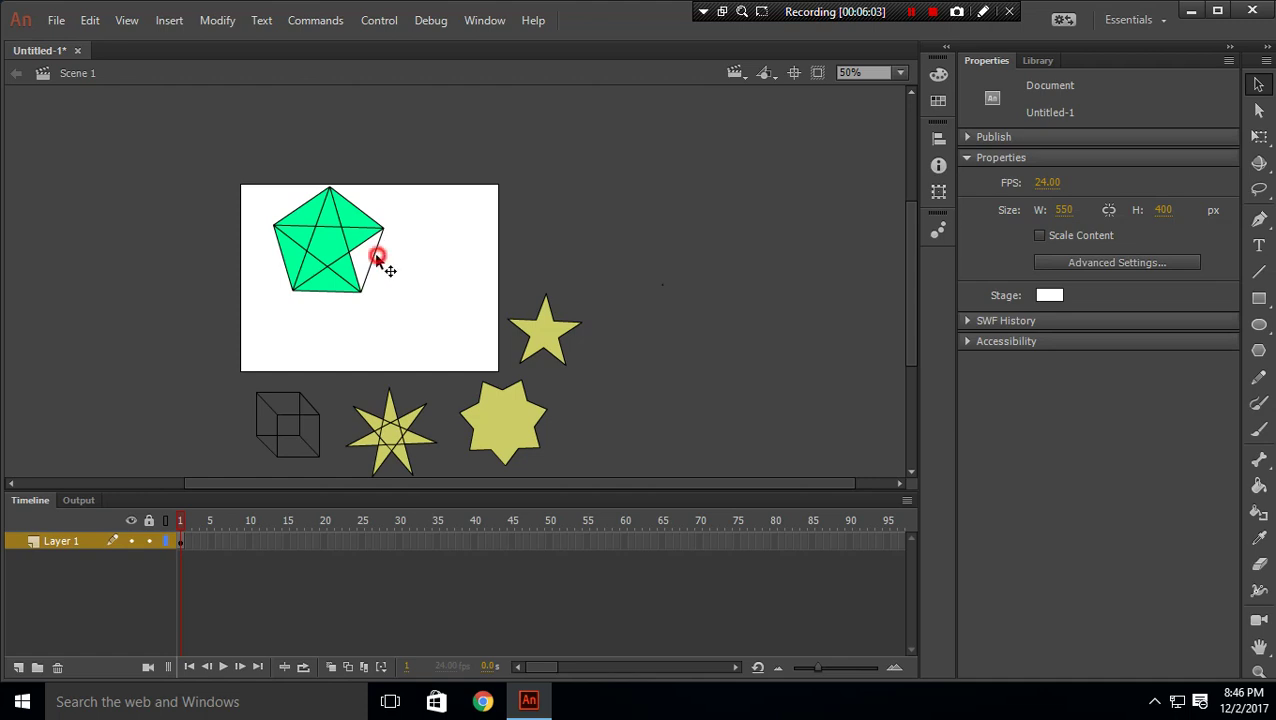
key(Delete)
click(375, 231)
key(Delete)
click(370, 218)
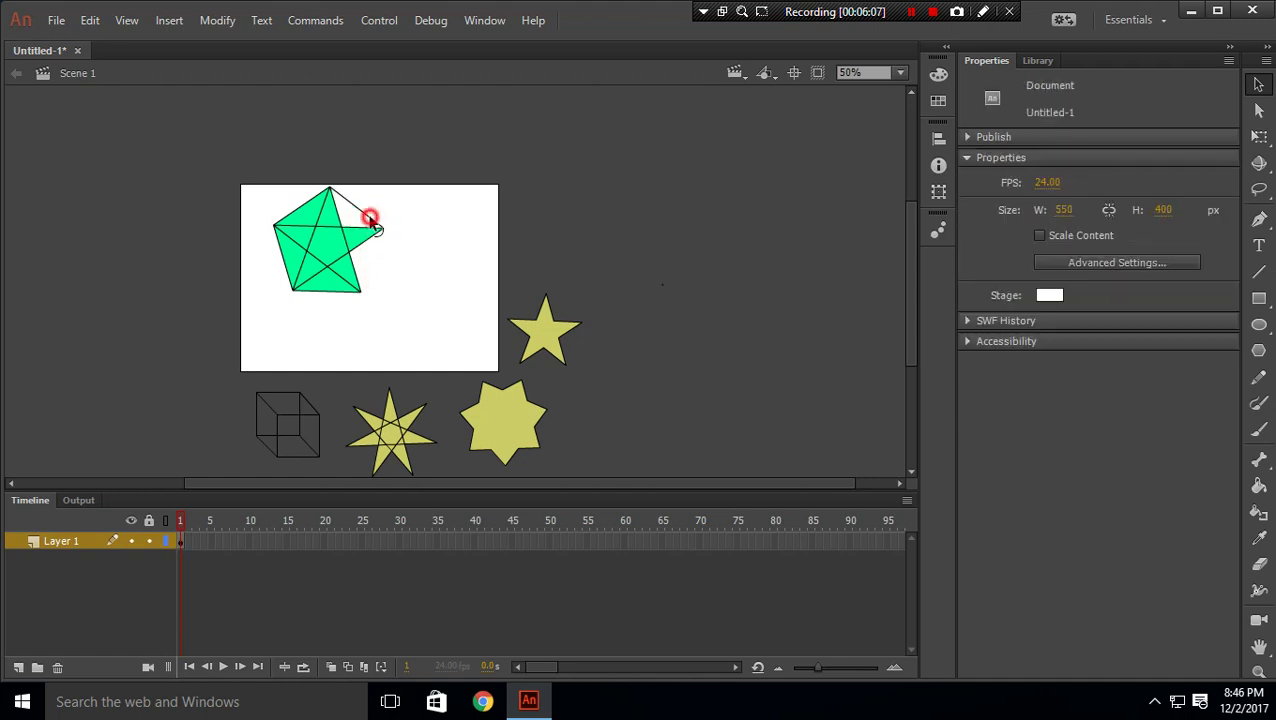
key(Delete)
Step: Delete the pentagon's upper-left and lower-left wedges between the star points, together with their outer edges
click(318, 214)
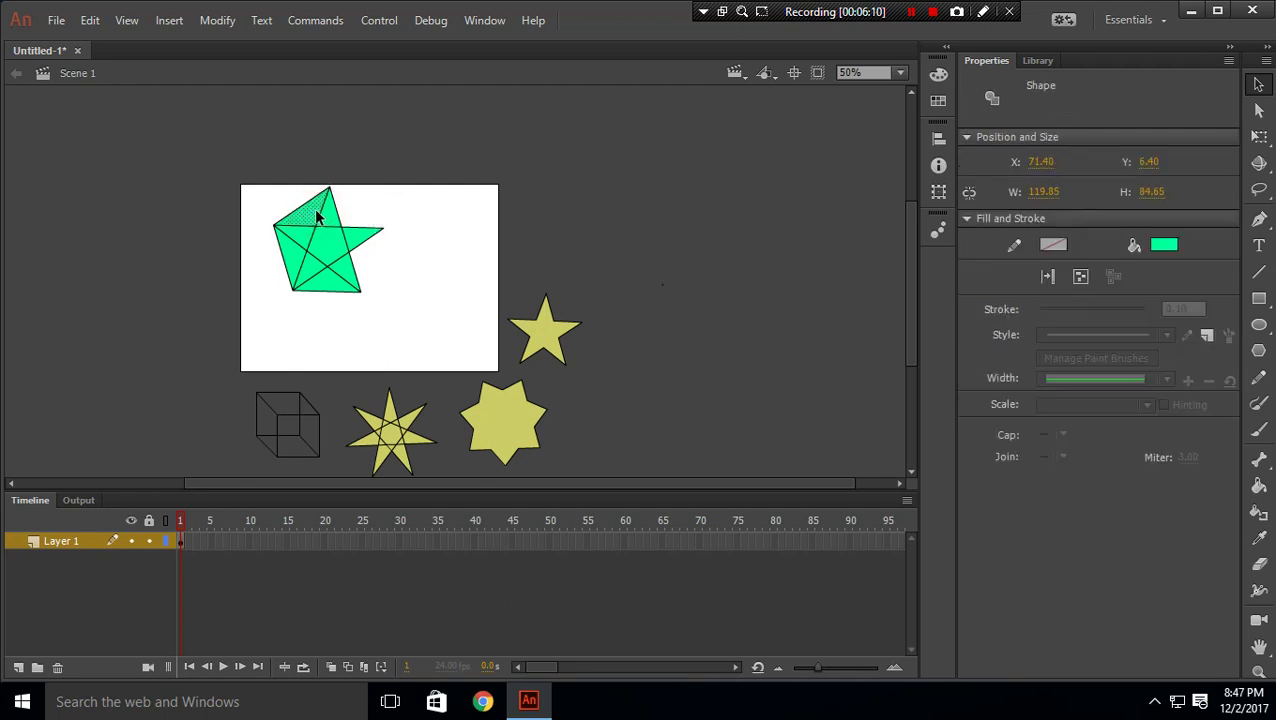
key(Delete)
click(305, 210)
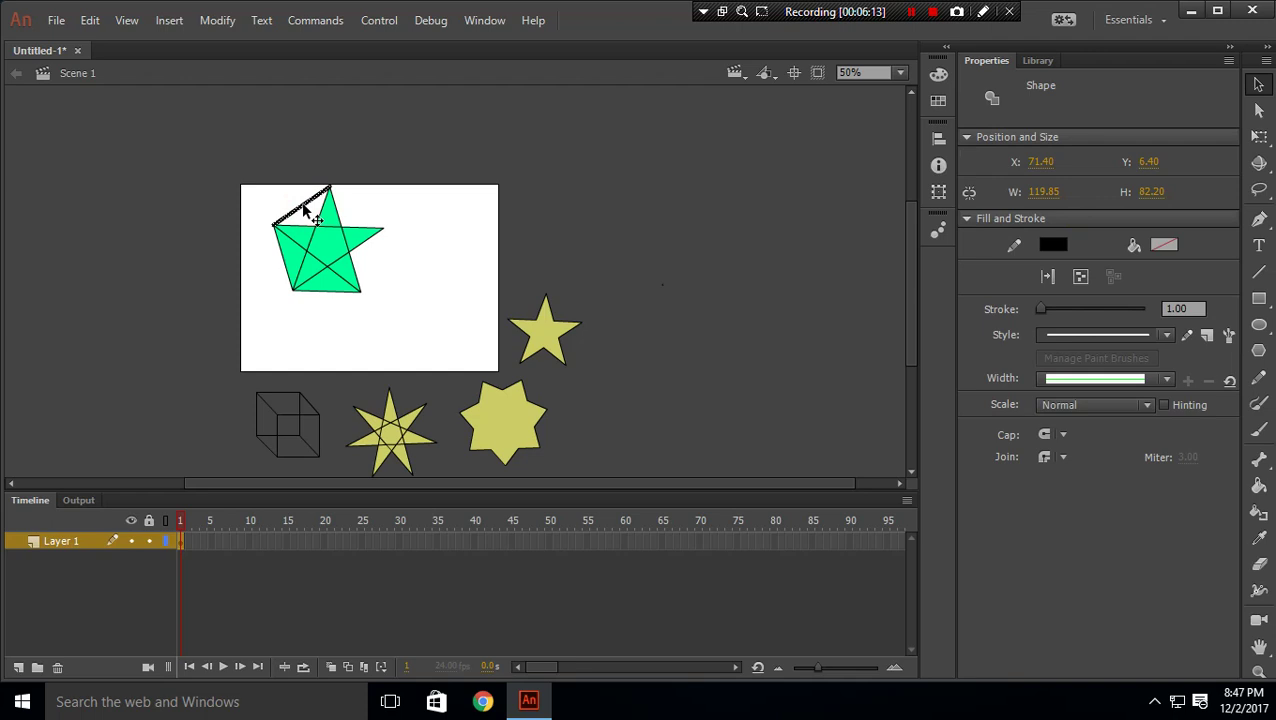
key(Delete)
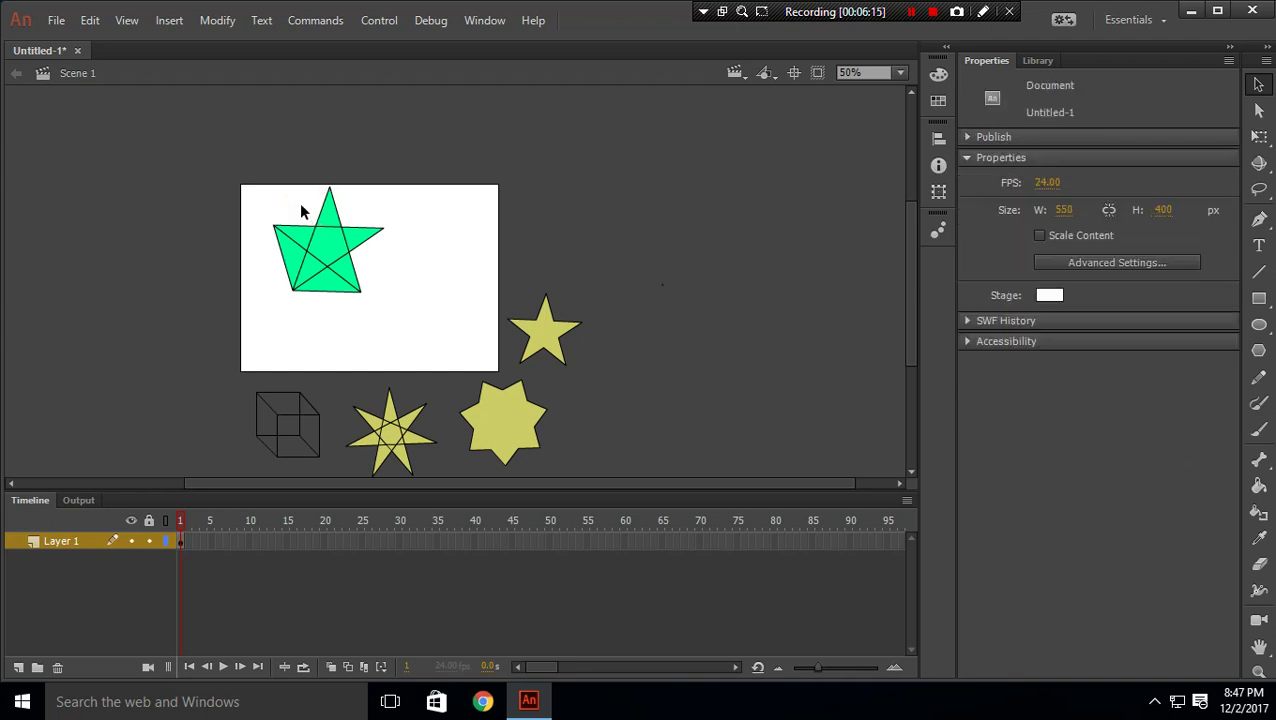
click(289, 262)
key(Delete)
click(293, 262)
key(Delete)
Step: Delete the pentagon's bottom wedge with its outer edge and the lines crossing inside the star, leaving a clean outlined star
click(324, 281)
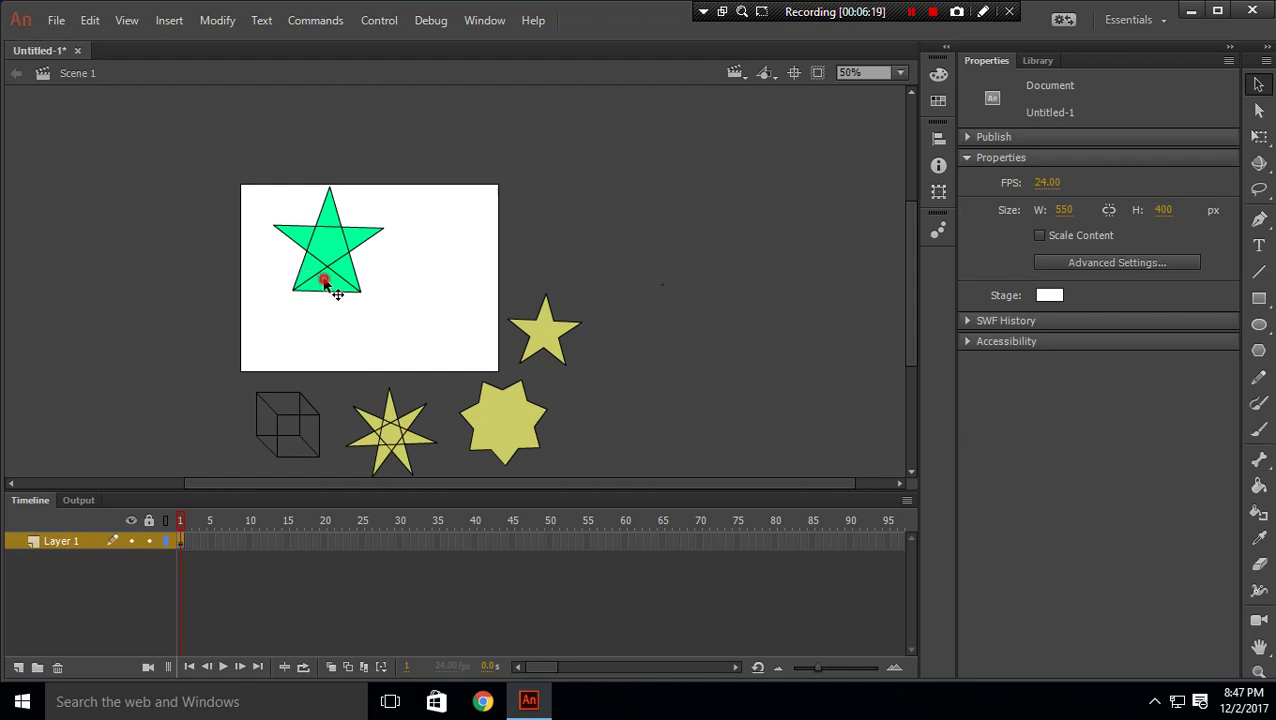
key(Delete)
click(329, 291)
key(Delete)
click(337, 262)
key(Delete)
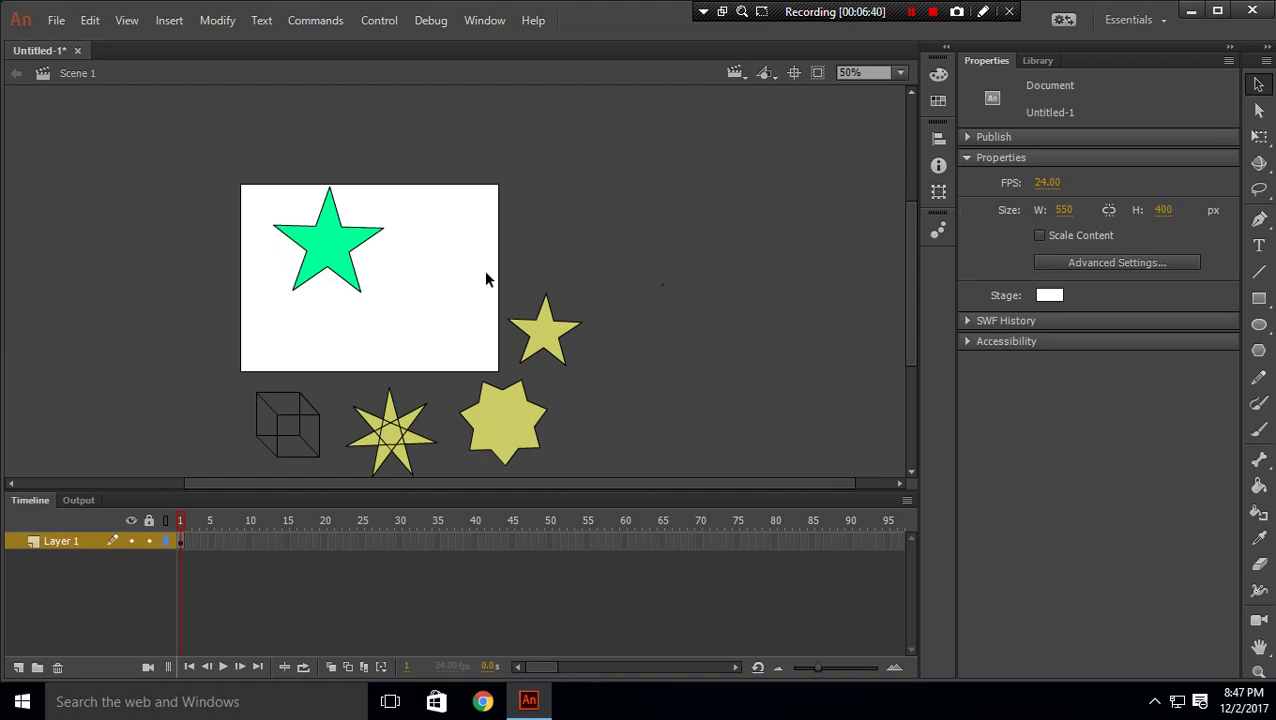
Step: Delete the sample five-pointed star beside the stage and the green star on the stage
drag(502, 287, 644, 374)
key(Delete)
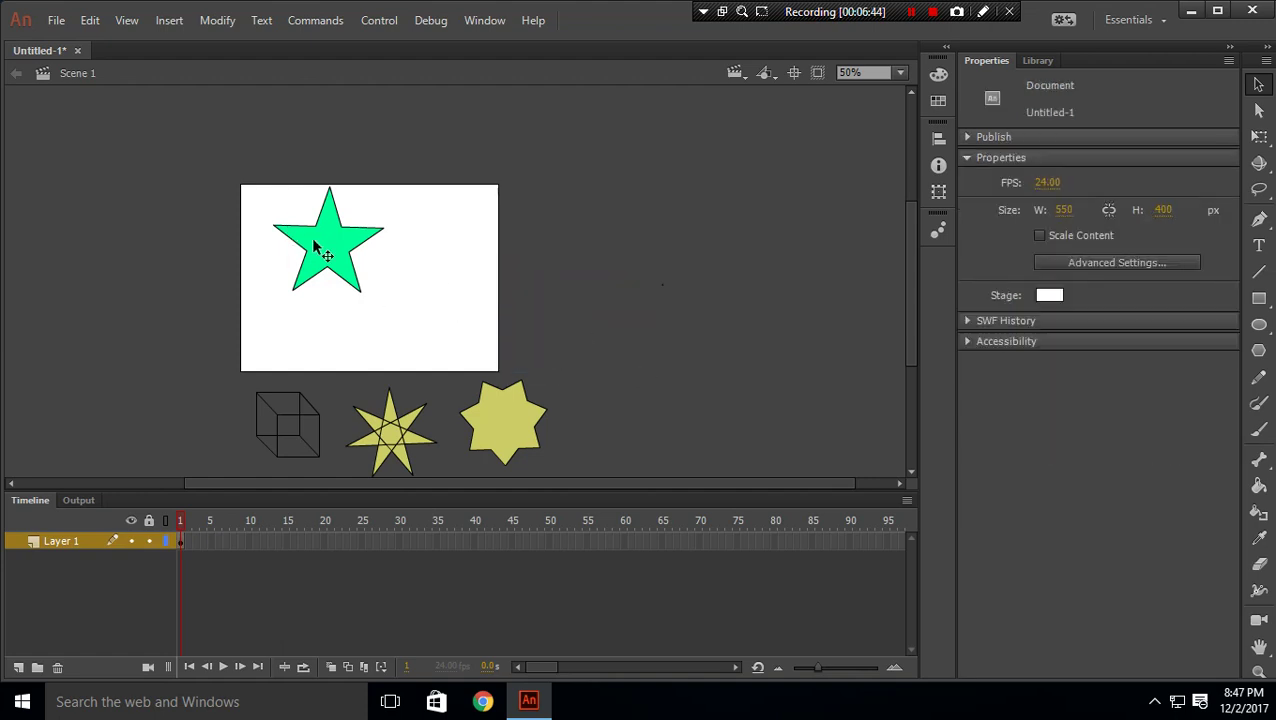
drag(267, 171, 422, 329)
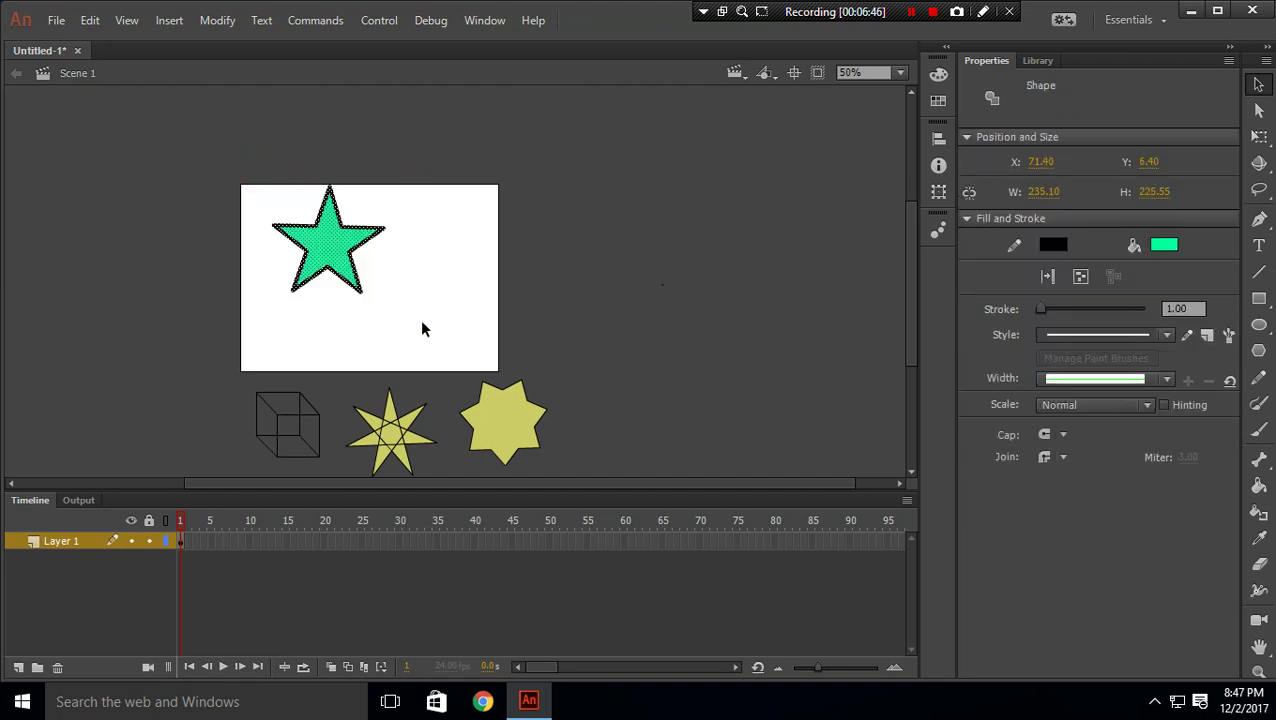
key(Delete)
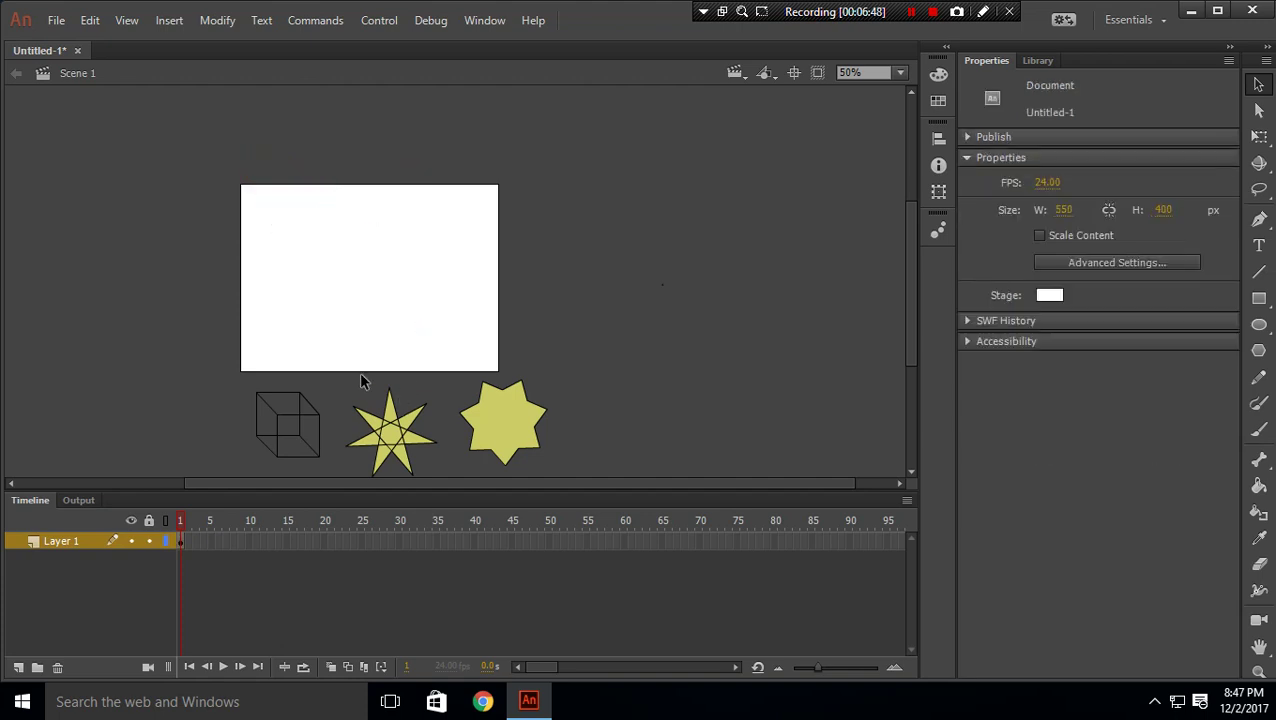
Step: Move the seven-pointed sample star with inner lines from below the stage to its right side, at about X 641, Y 113
scroll(362, 381, down, 3)
drag(343, 270, 436, 368)
drag(383, 318, 558, 178)
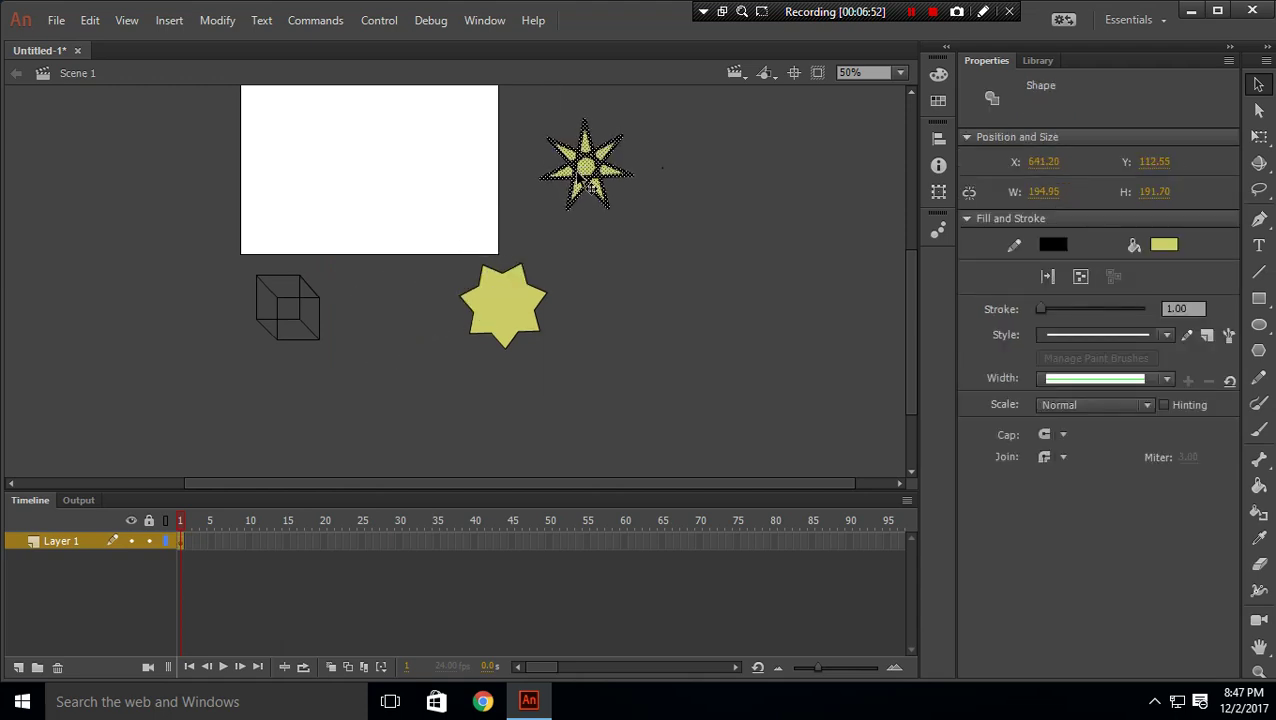
scroll(624, 191, up, 3)
click(826, 344)
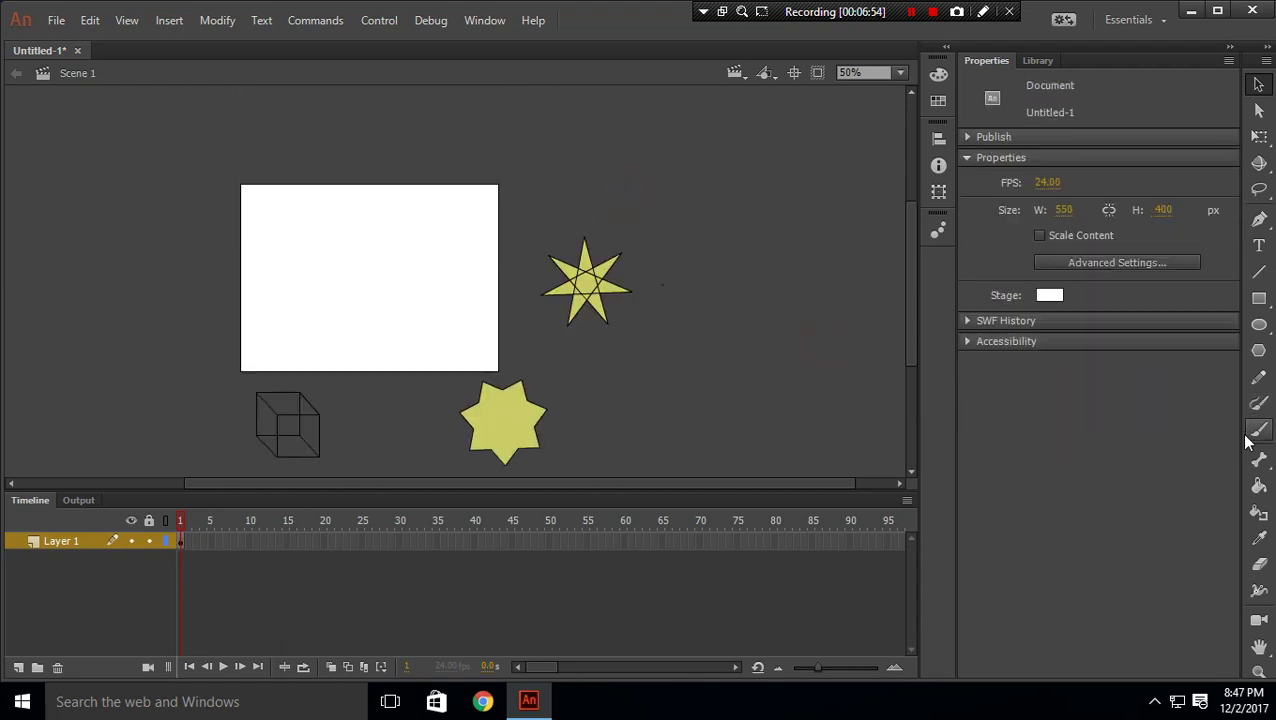
Step: Set the PolyStar tool to a polygon with 7 sides and draw a large green heptagon with one corner pointing down
click(1259, 352)
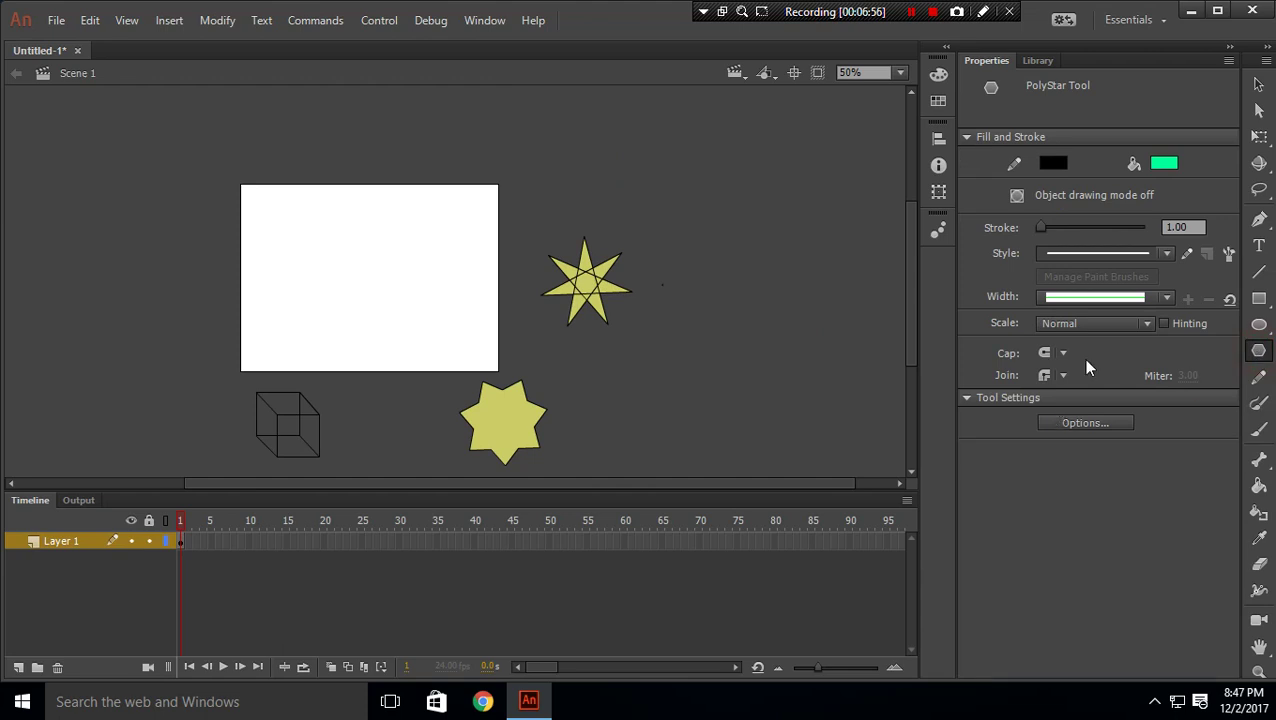
click(1078, 424)
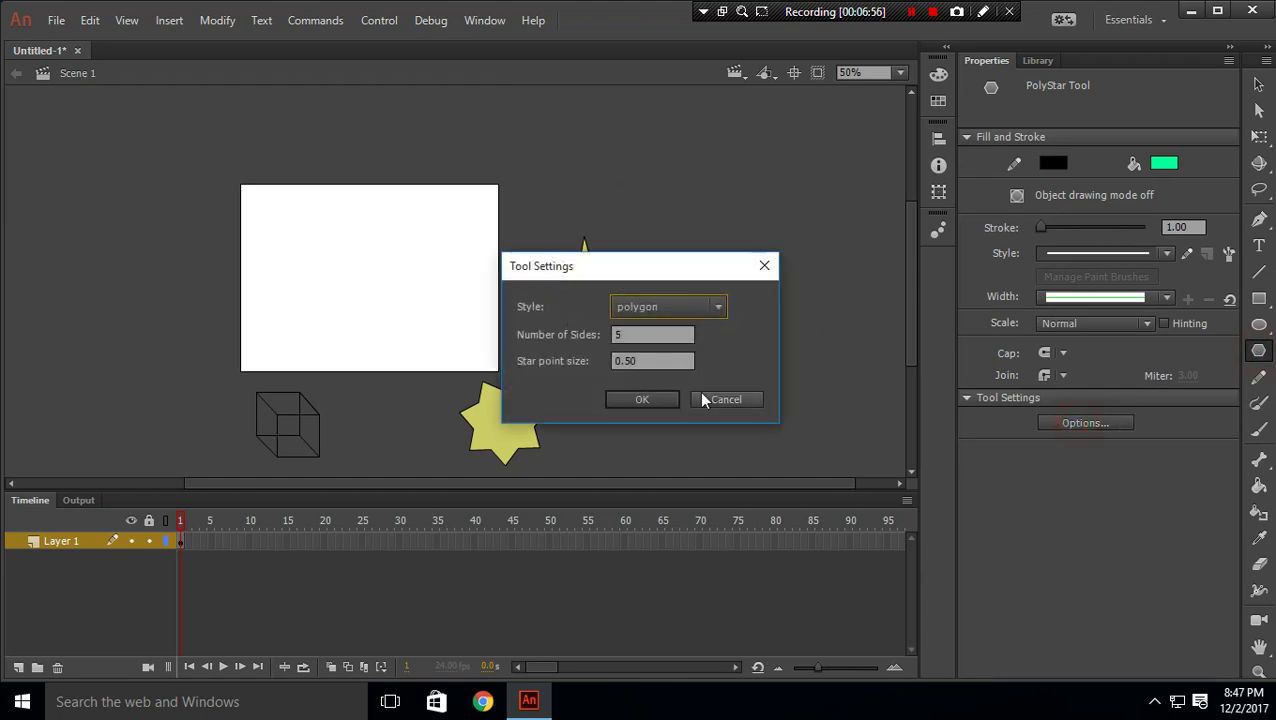
double_click(634, 338)
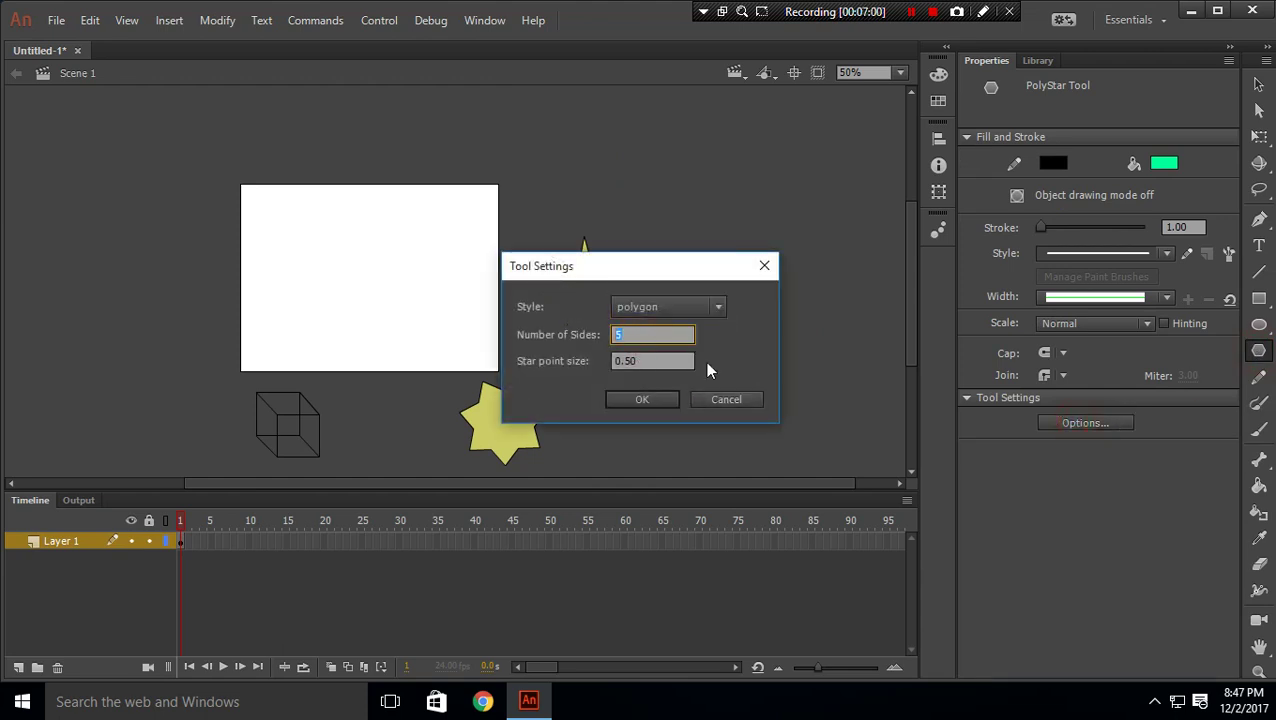
text(7)
click(659, 398)
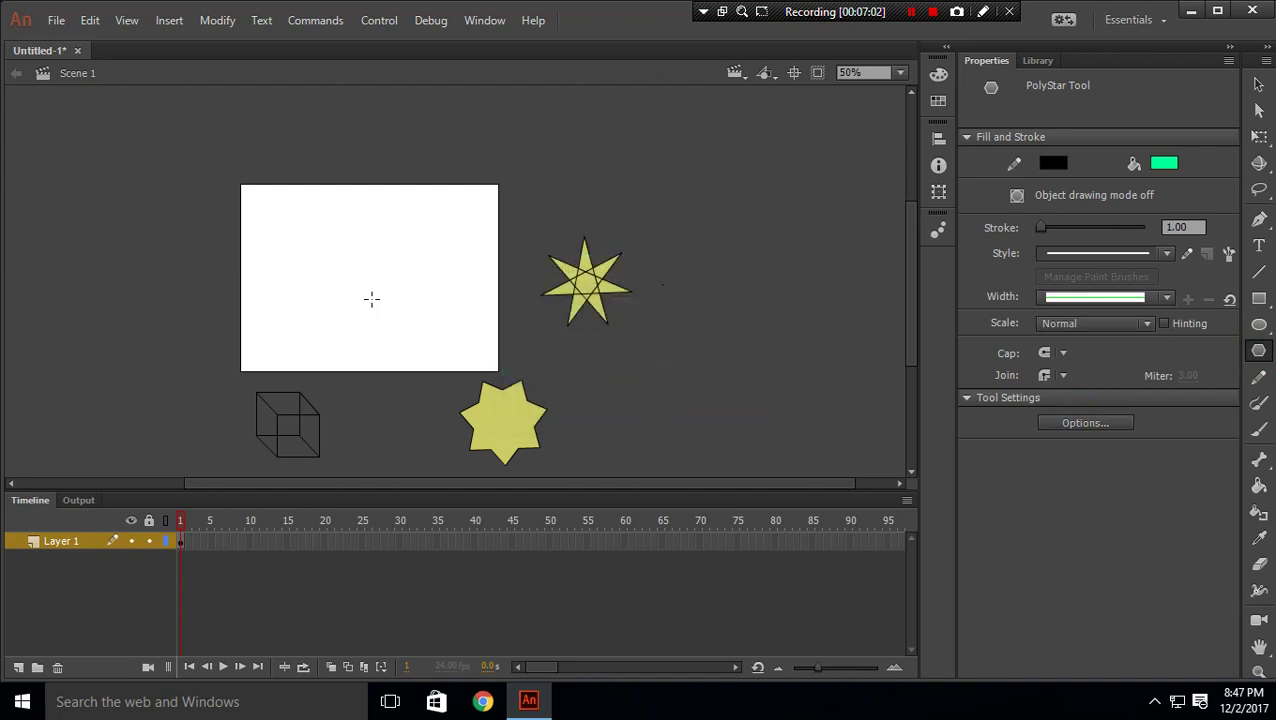
drag(305, 242, 306, 320)
Step: Move the green heptagon with its outline so that it sits centered within the stage
click(1258, 84)
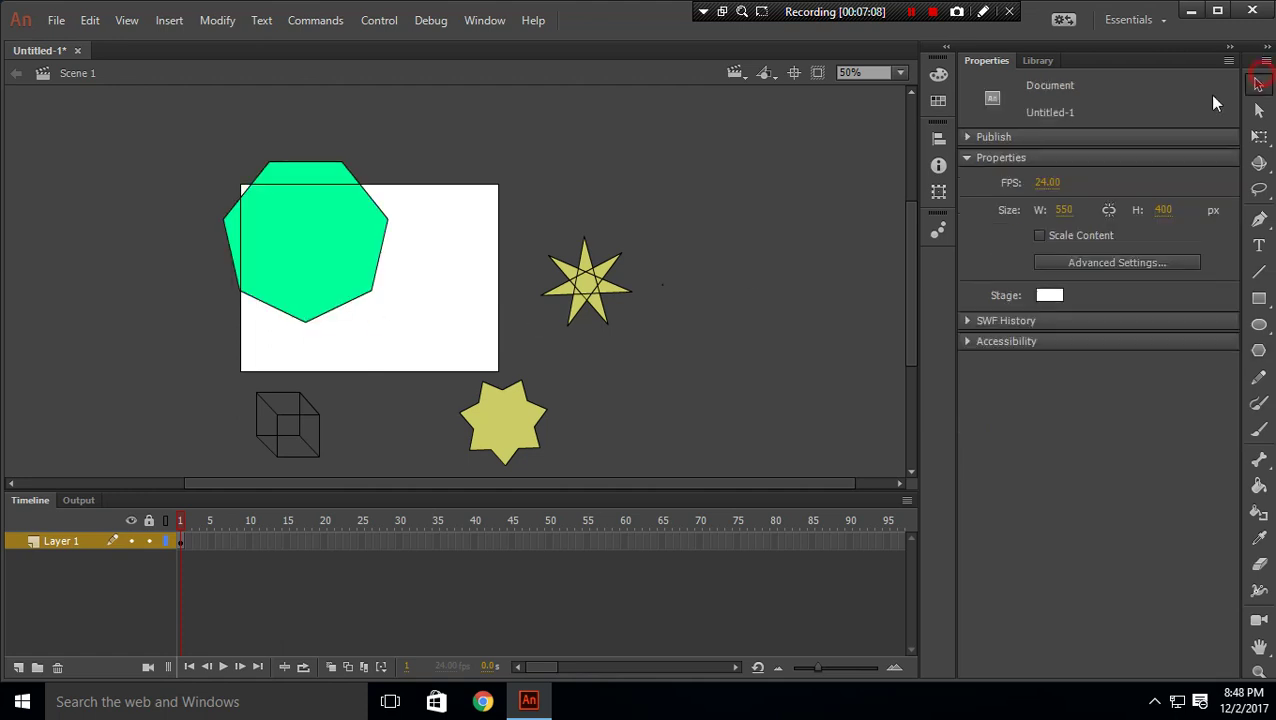
click(373, 230)
drag(364, 238, 405, 290)
click(714, 202)
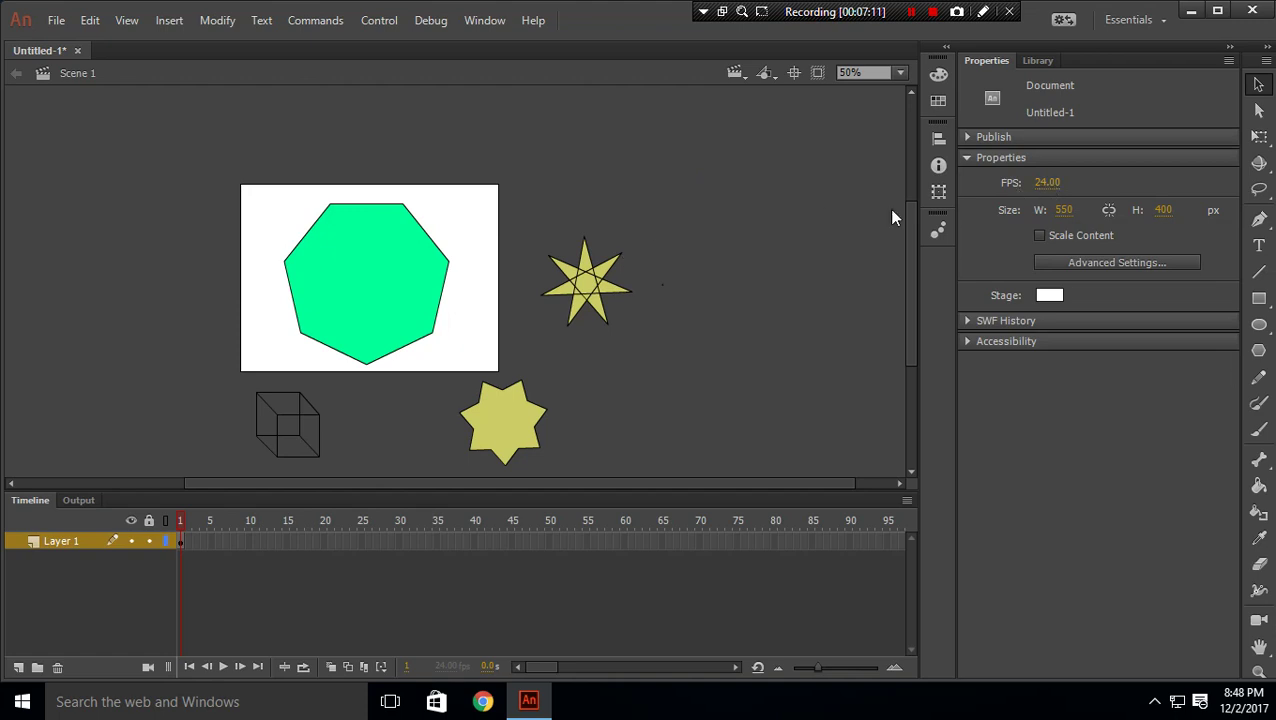
Step: Draw straight lines inside the green heptagon, connecting each corner to its two farthest corners to form a seven-pointed star
click(1259, 272)
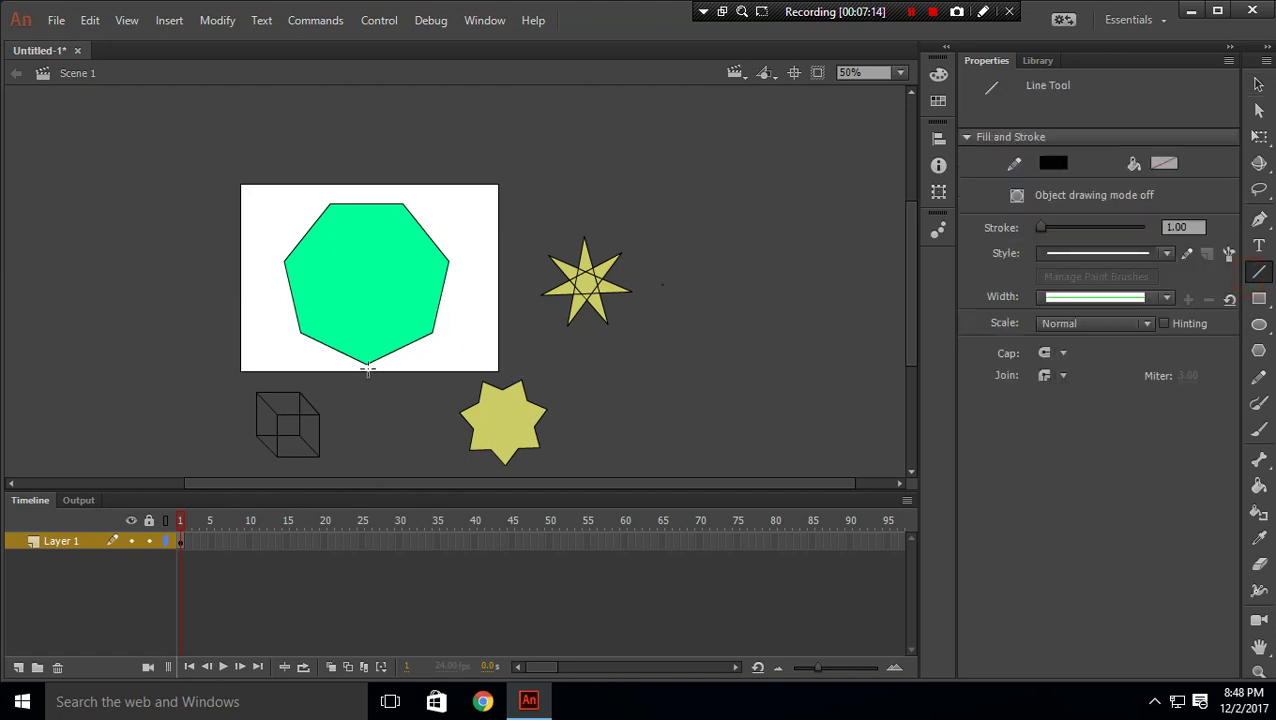
mouse_move(367, 364)
mouse_down()
mouse_move(326, 201)
mouse_move(432, 332)
mouse_up()
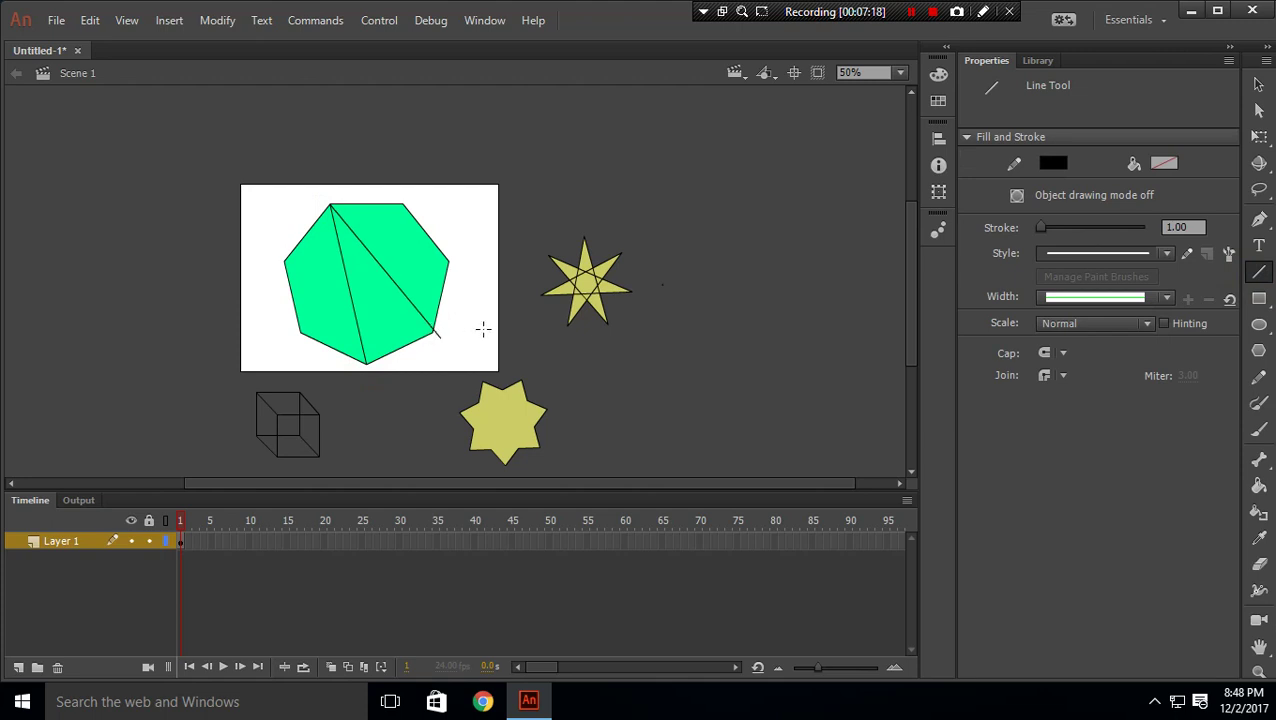
key(ctrl+z)
mouse_move(330, 203)
mouse_down()
mouse_move(433, 333)
mouse_move(284, 265)
mouse_move(449, 262)
mouse_move(302, 333)
mouse_move(404, 205)
mouse_up()
drag(404, 205, 367, 363)
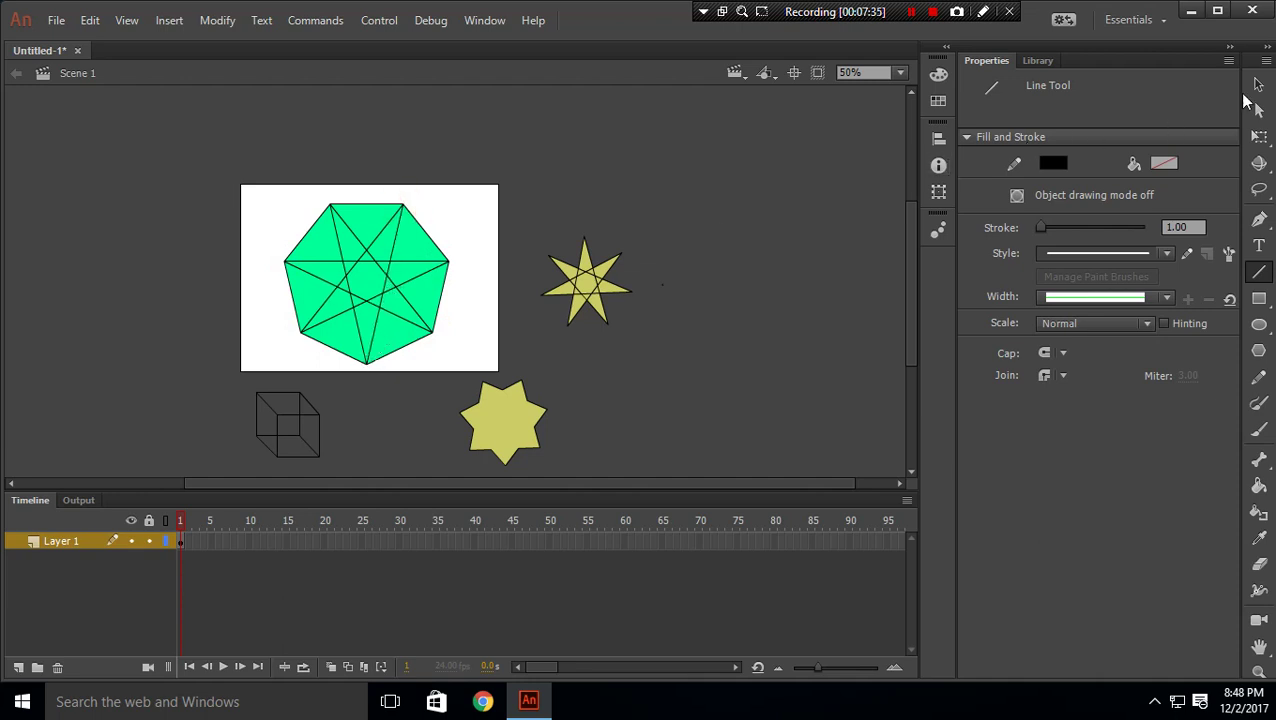
Step: Delete the green wedges outside the star lines and the outer edges on the heptagon's upper-left and top sides
key(v)
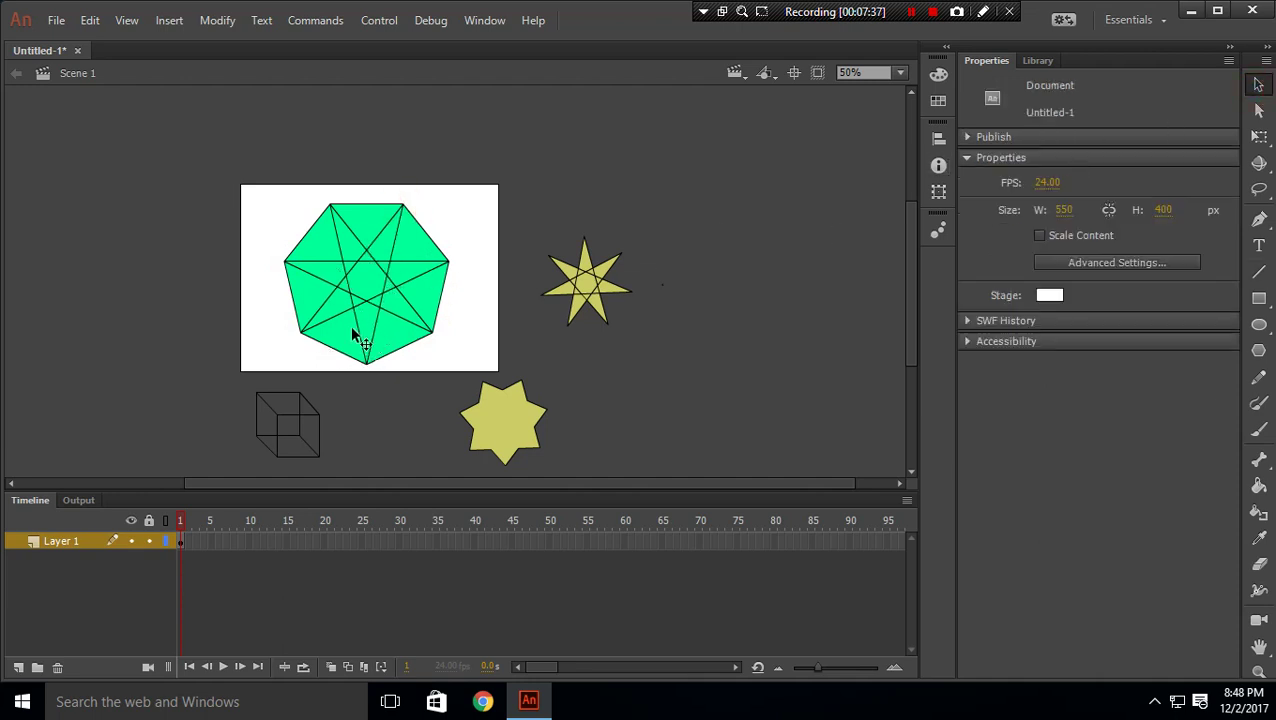
click(322, 258)
key(Delete)
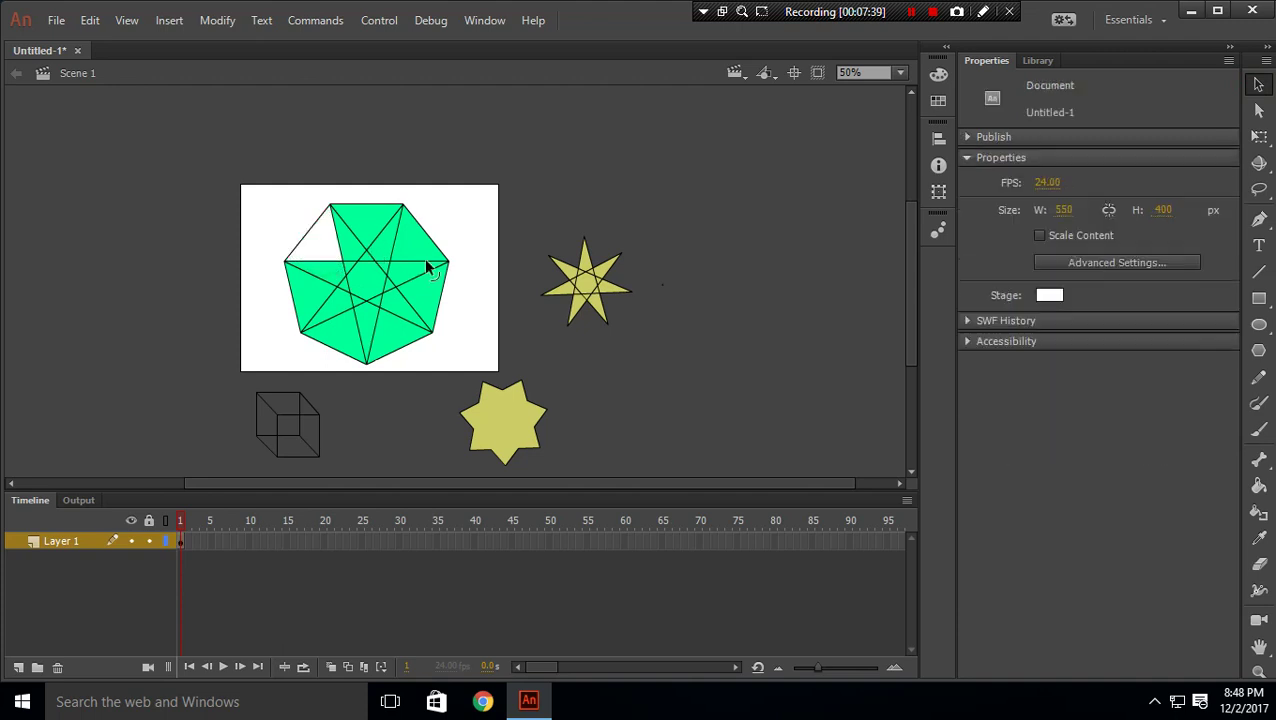
click(306, 236)
key(Delete)
click(365, 216)
key(Delete)
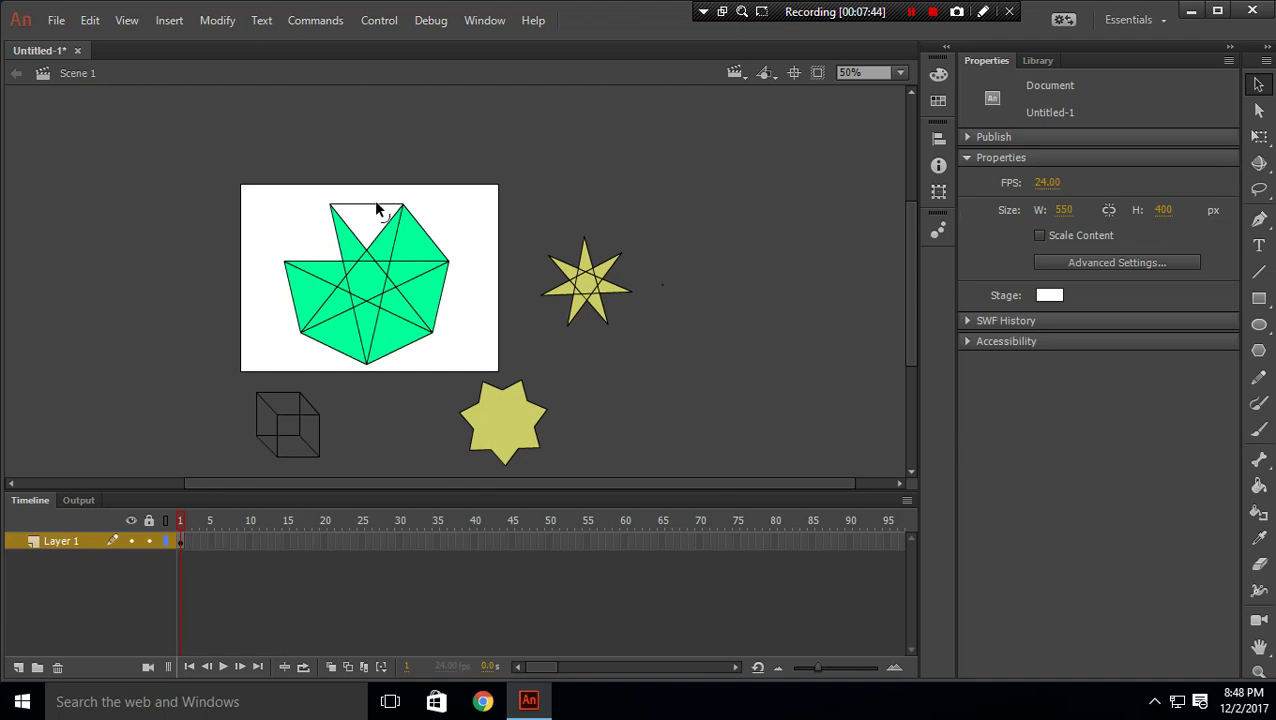
click(378, 205)
key(Delete)
Step: Delete the green wedges outside the star lines and the outer edges on the heptagon's upper-right and right sides
click(446, 256)
key(Delete)
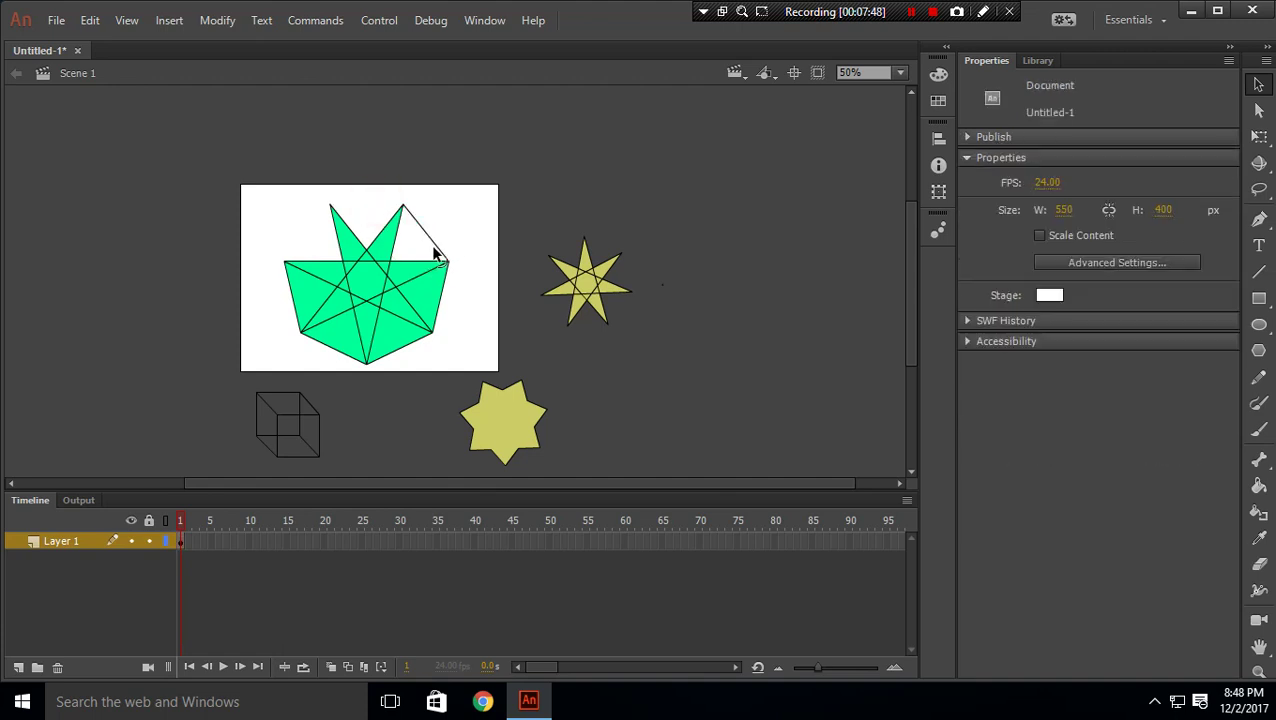
click(437, 248)
key(Delete)
click(429, 306)
key(Delete)
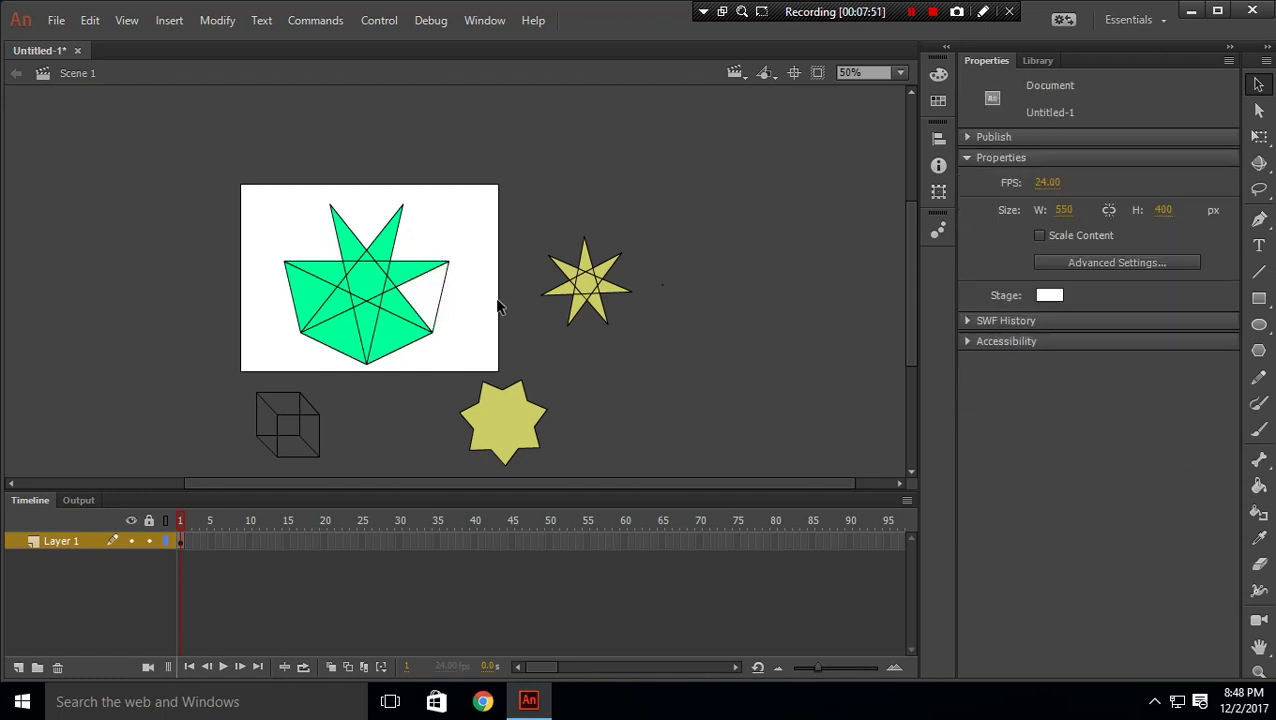
click(440, 309)
key(Delete)
Step: Delete the remaining green wedges and outer edges on the heptagon's two bottom sides and its left side
click(398, 346)
key(Delete)
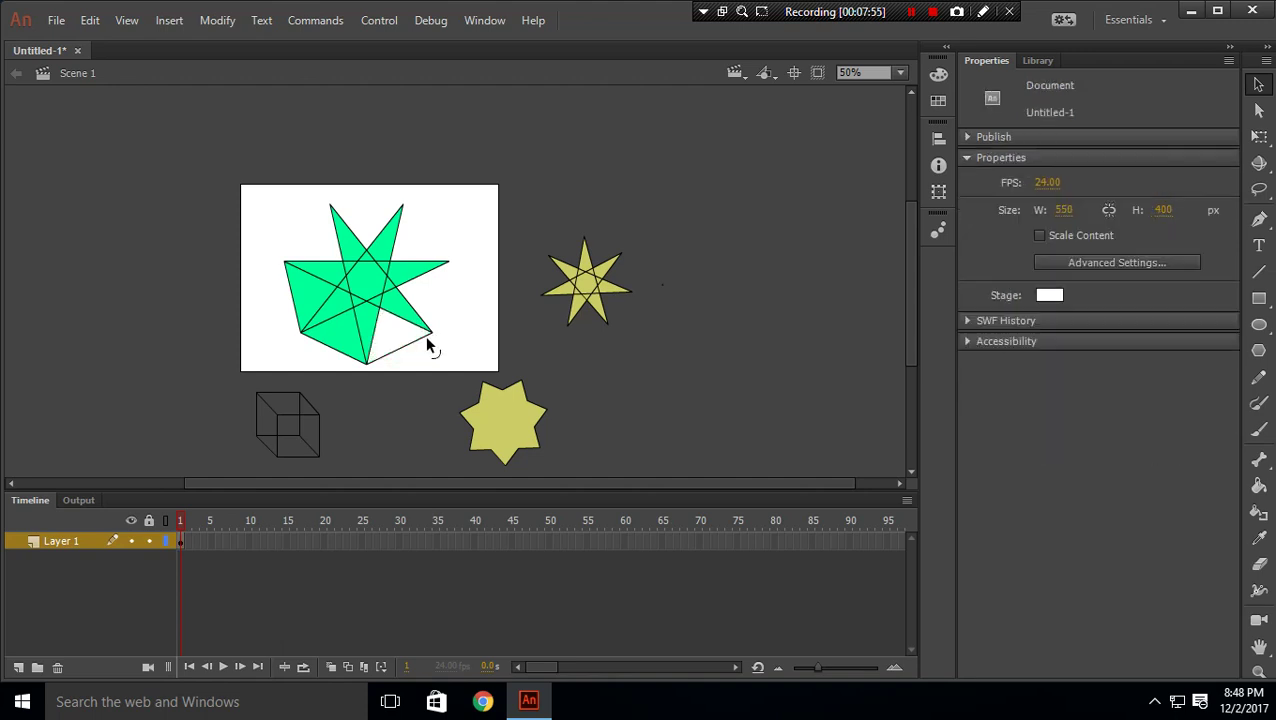
click(400, 350)
key(Delete)
click(340, 343)
key(Delete)
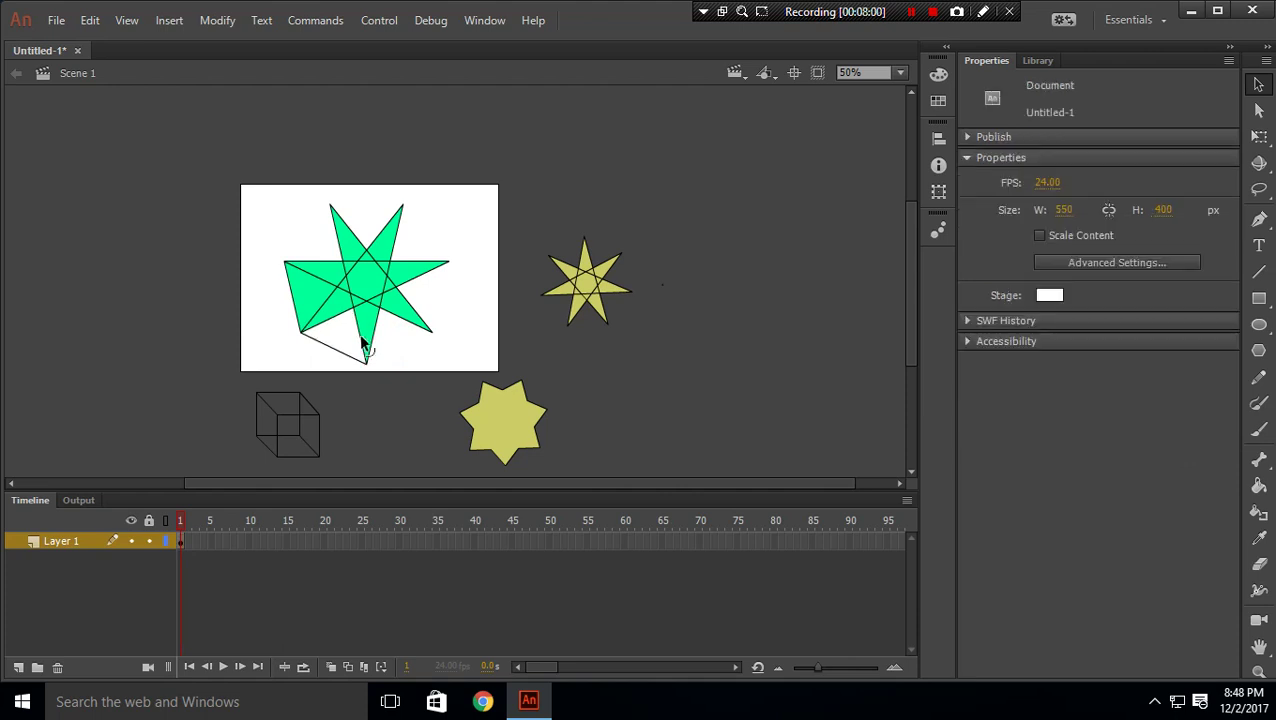
click(348, 355)
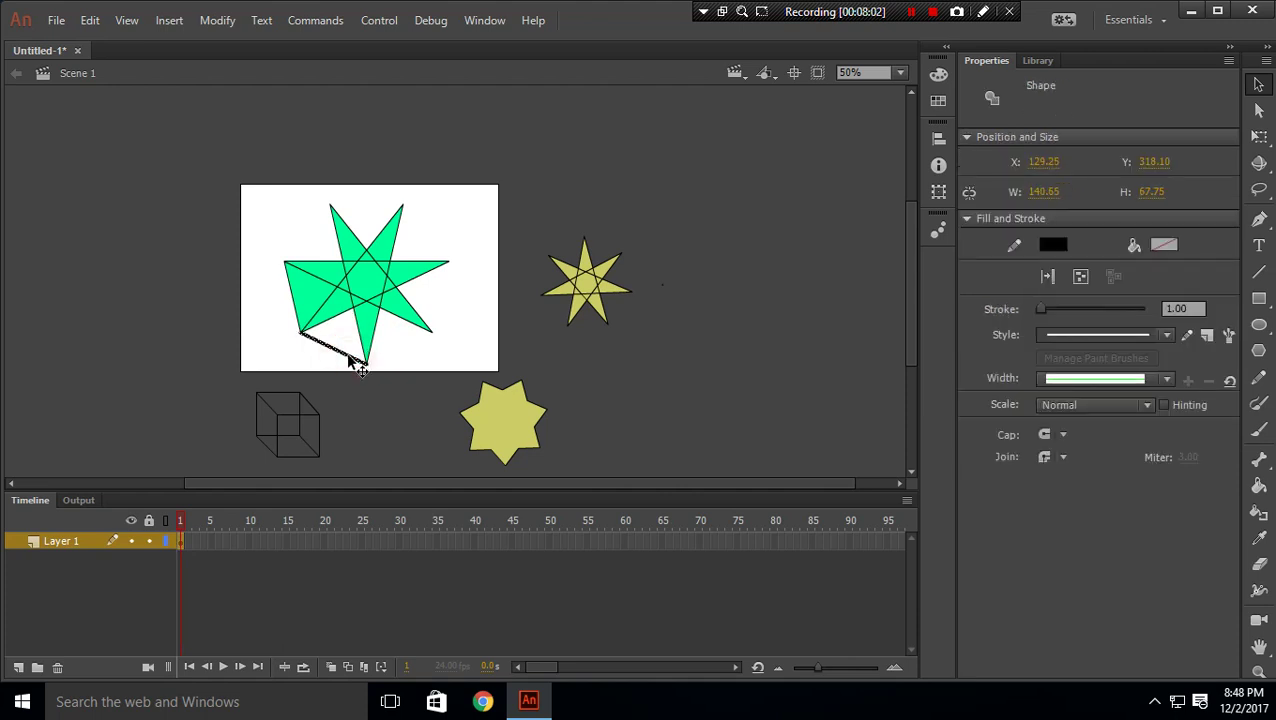
key(Delete)
click(306, 300)
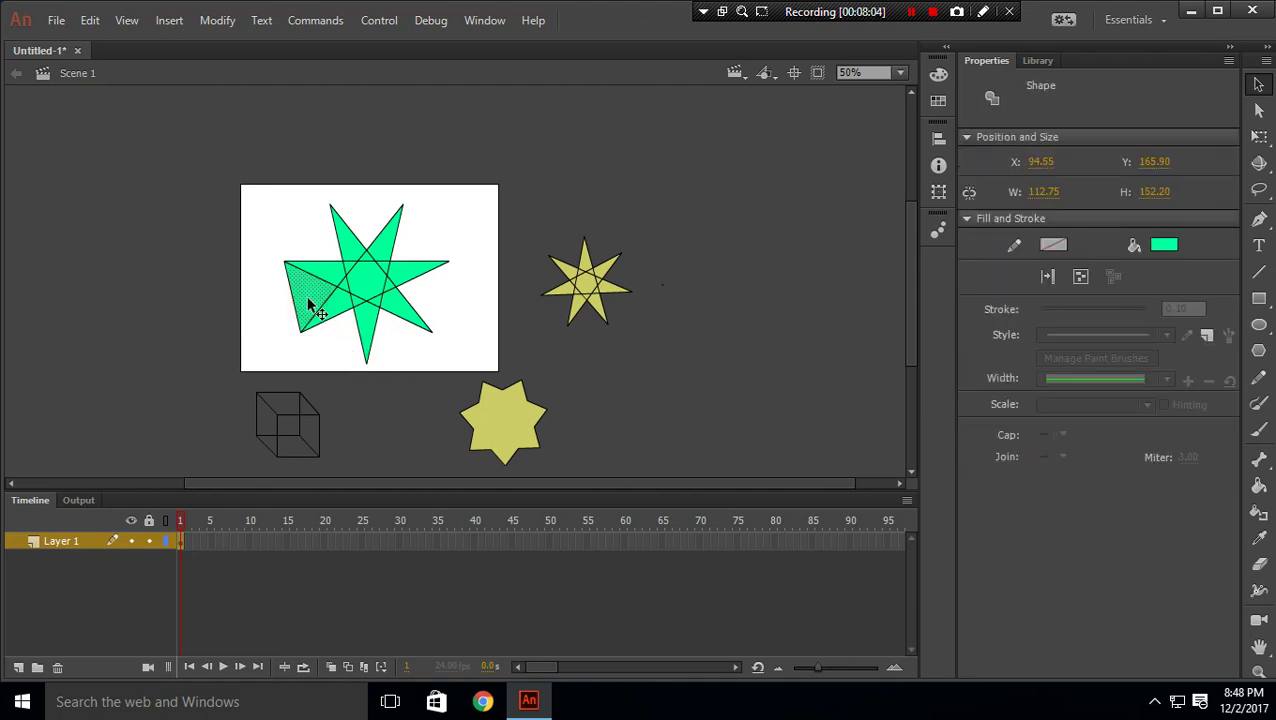
key(Delete)
click(295, 302)
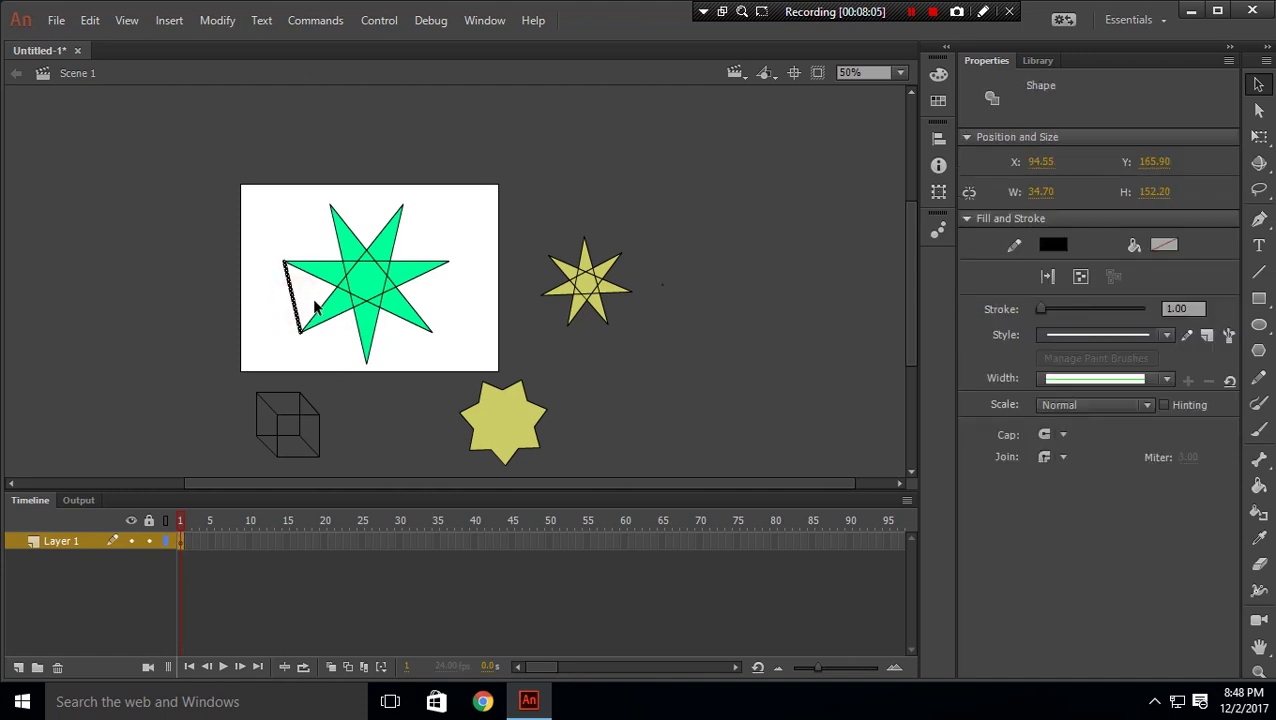
key(Delete)
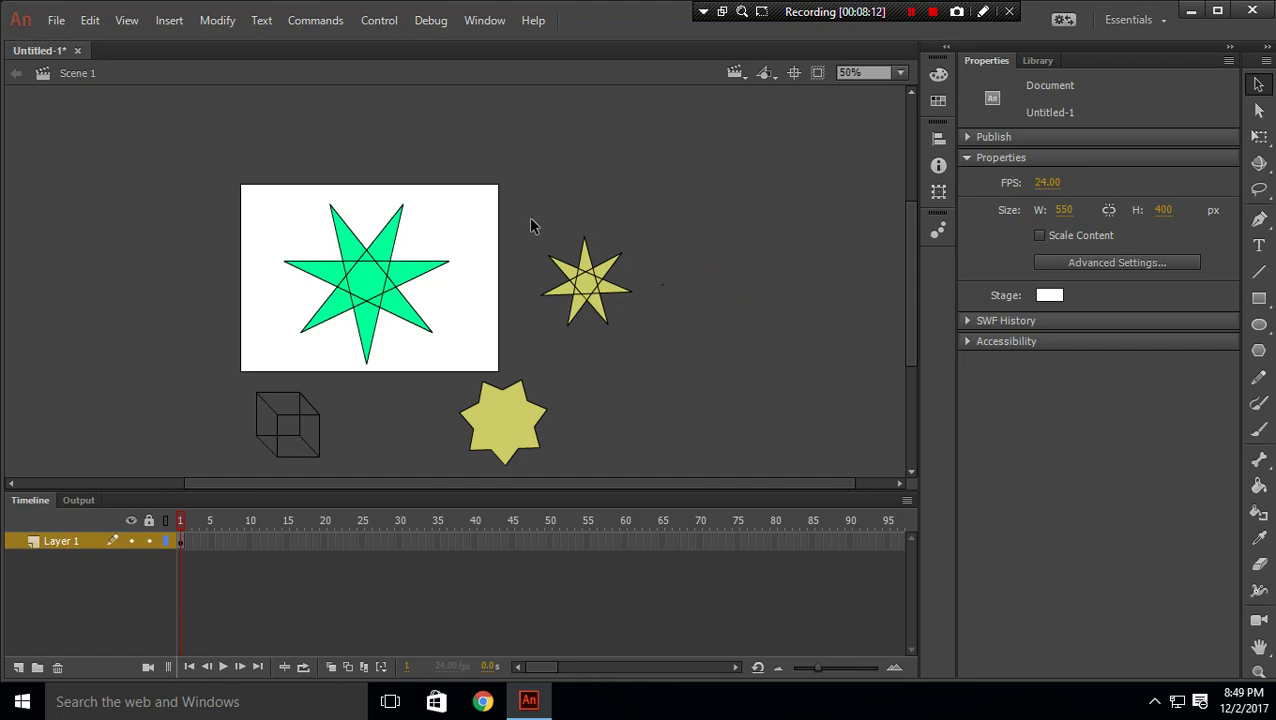
Step: Delete the sample seven-pointed star with inner lines beside the stage
drag(531, 225, 691, 366)
key(Delete)
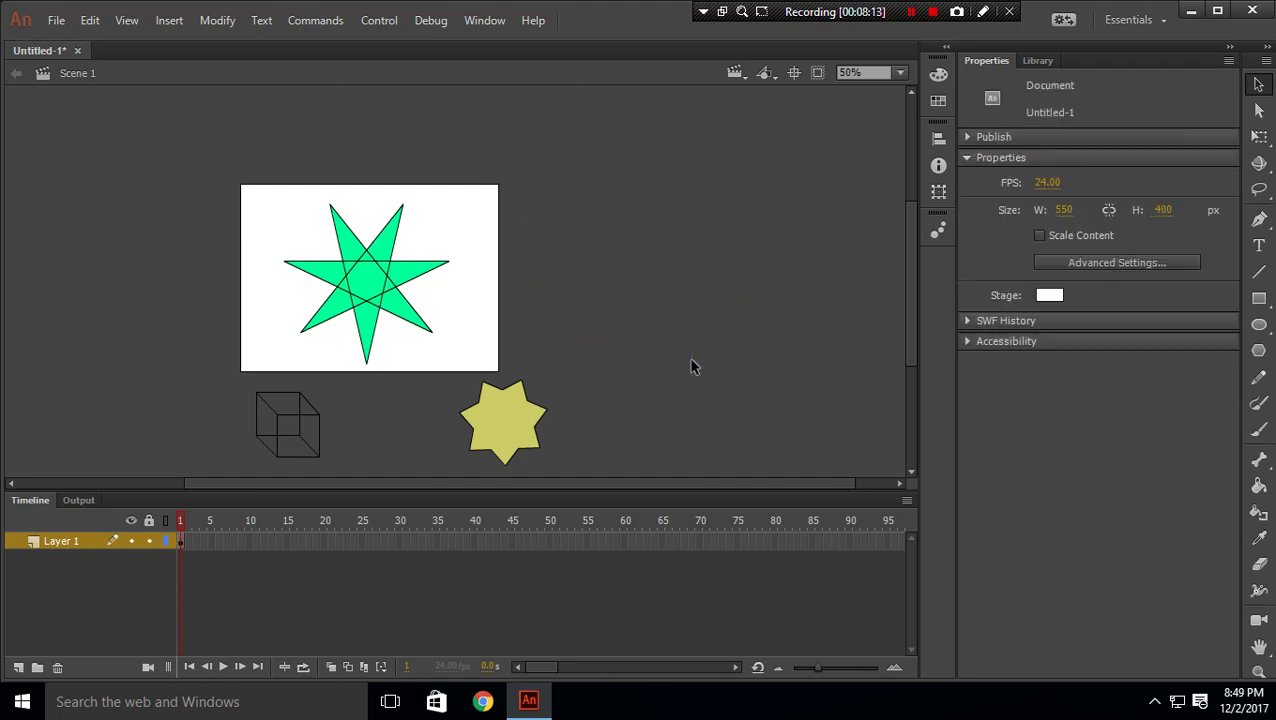
click(442, 296)
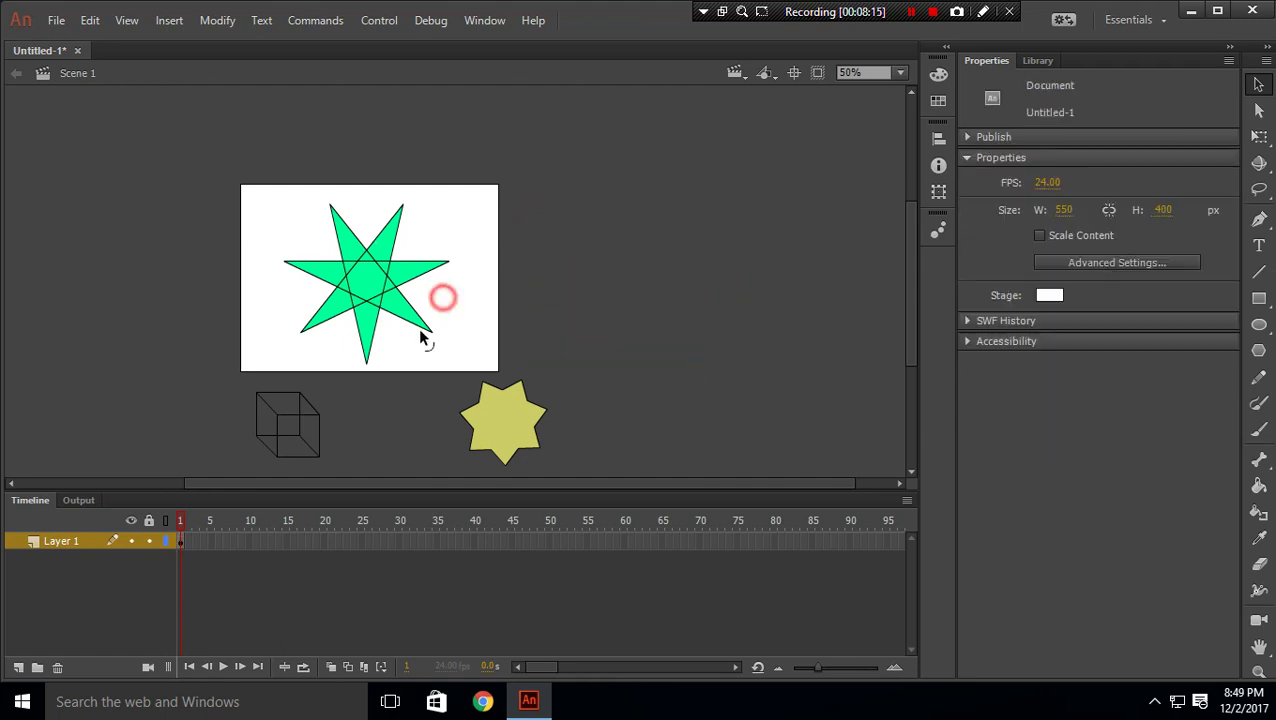
Step: Delete the green fill from the star's bottom, lower-right, right and upper-right points, keeping their outlines
click(367, 324)
key(Delete)
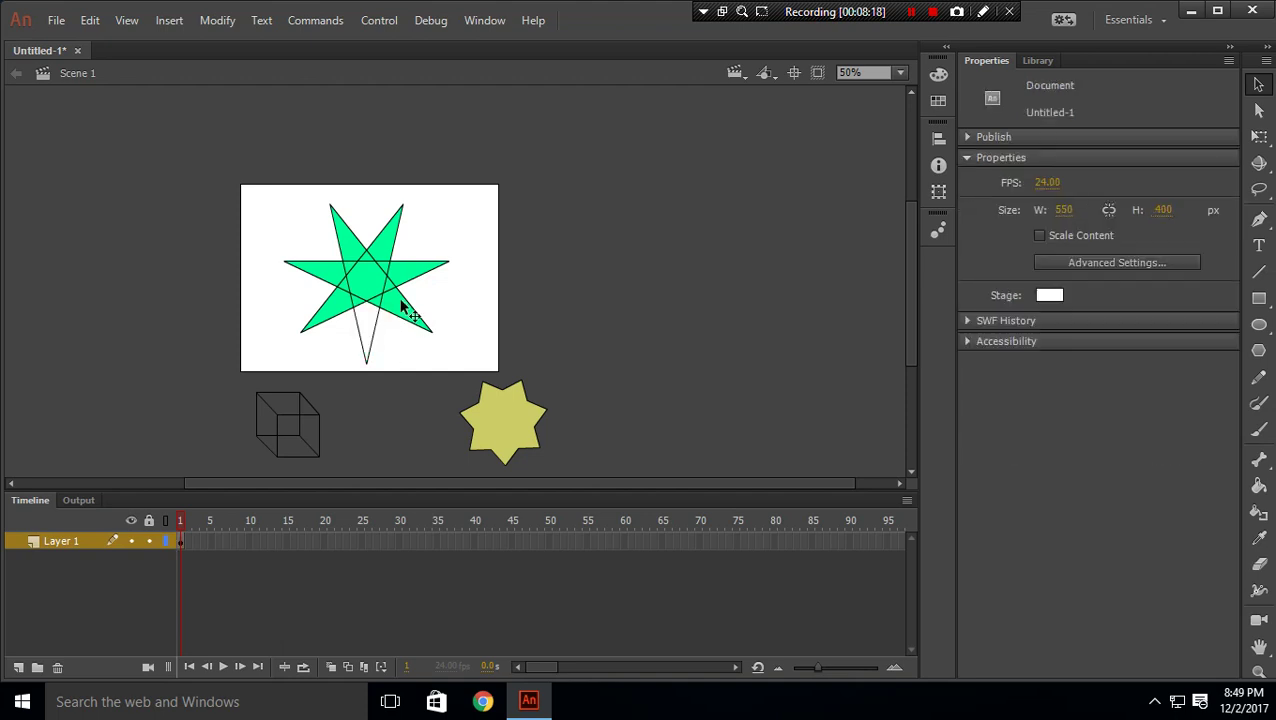
click(418, 312)
key(Delete)
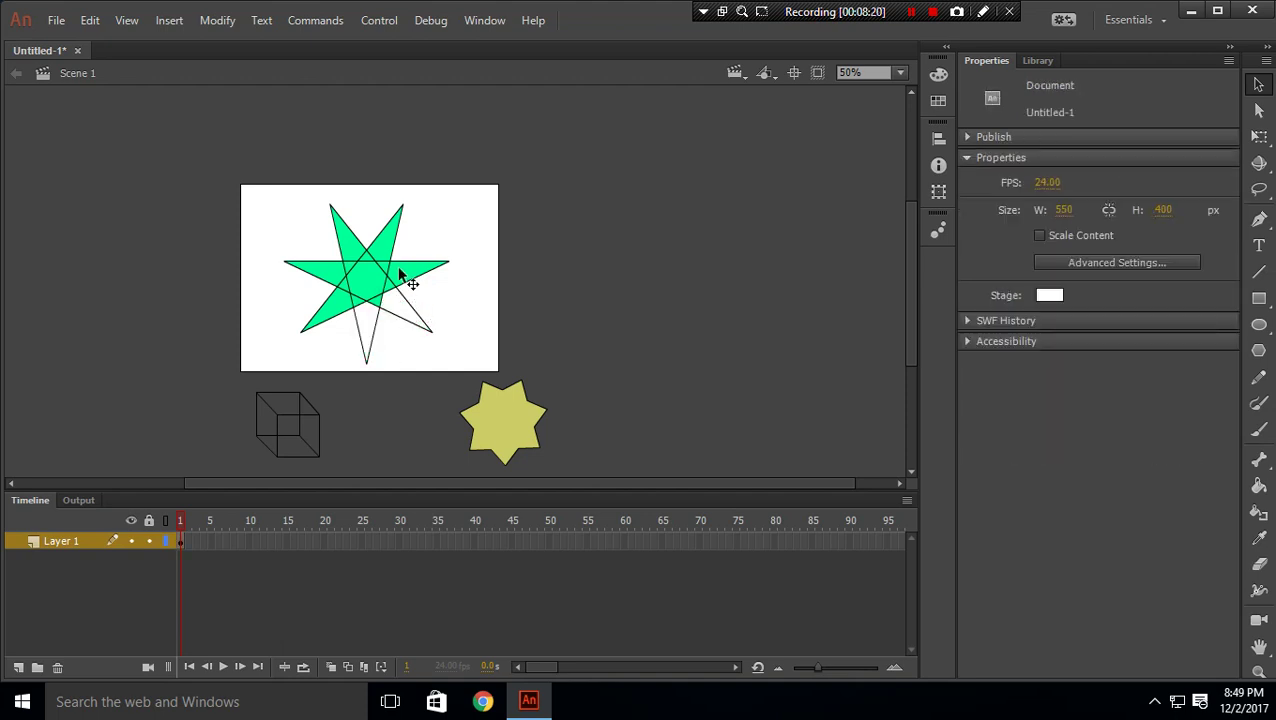
click(405, 276)
key(Delete)
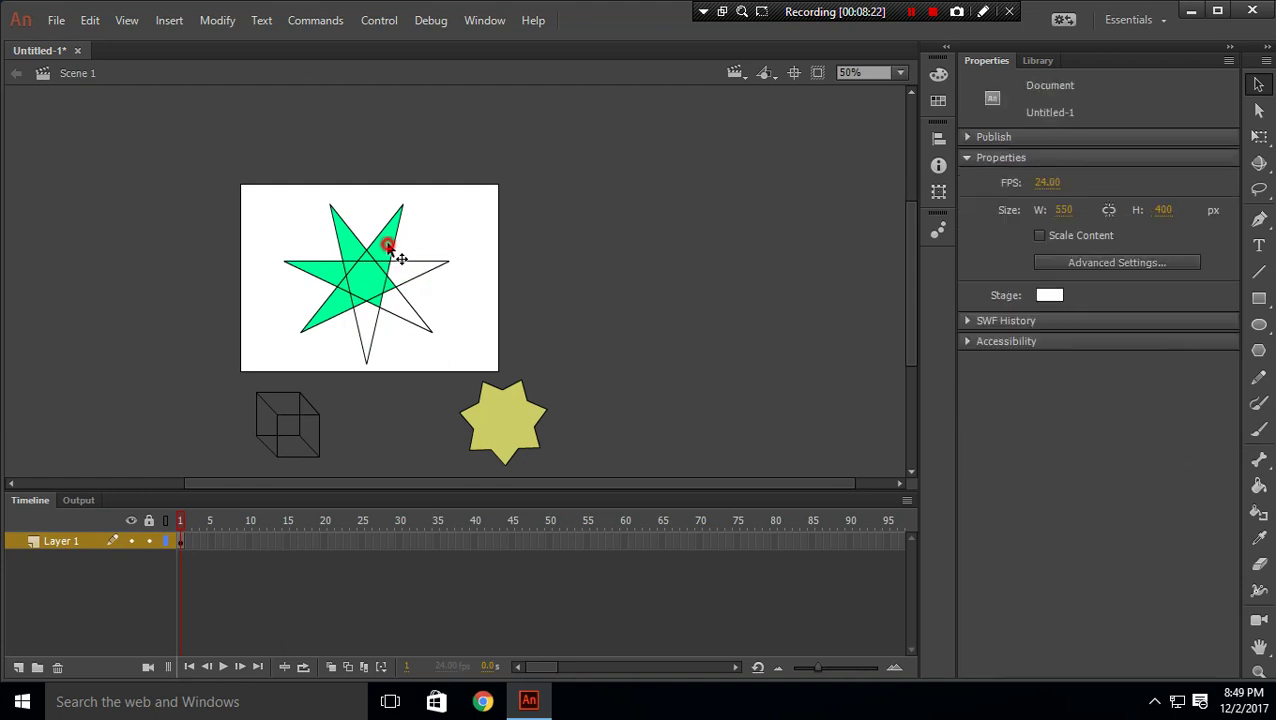
click(400, 255)
key(Delete)
Step: Delete the green fill from the star's upper-left, left and lower-left points, keeping their outlines
click(348, 242)
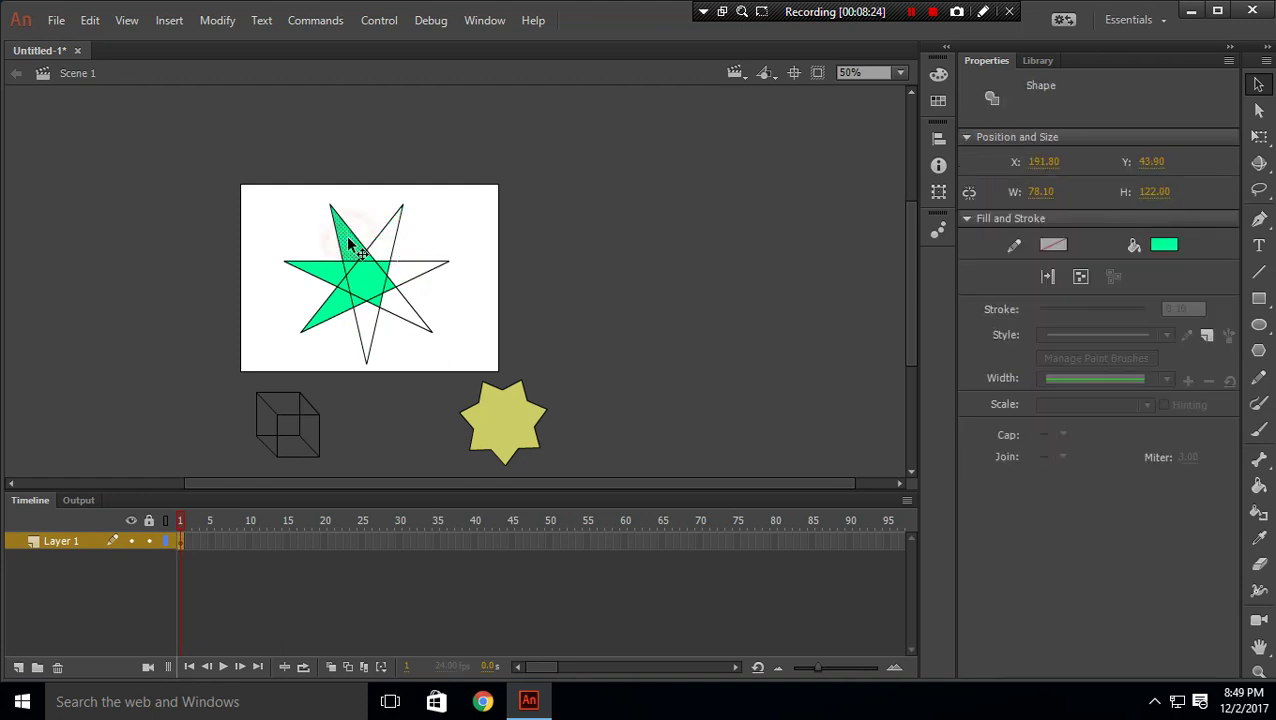
key(Delete)
click(313, 283)
key(Delete)
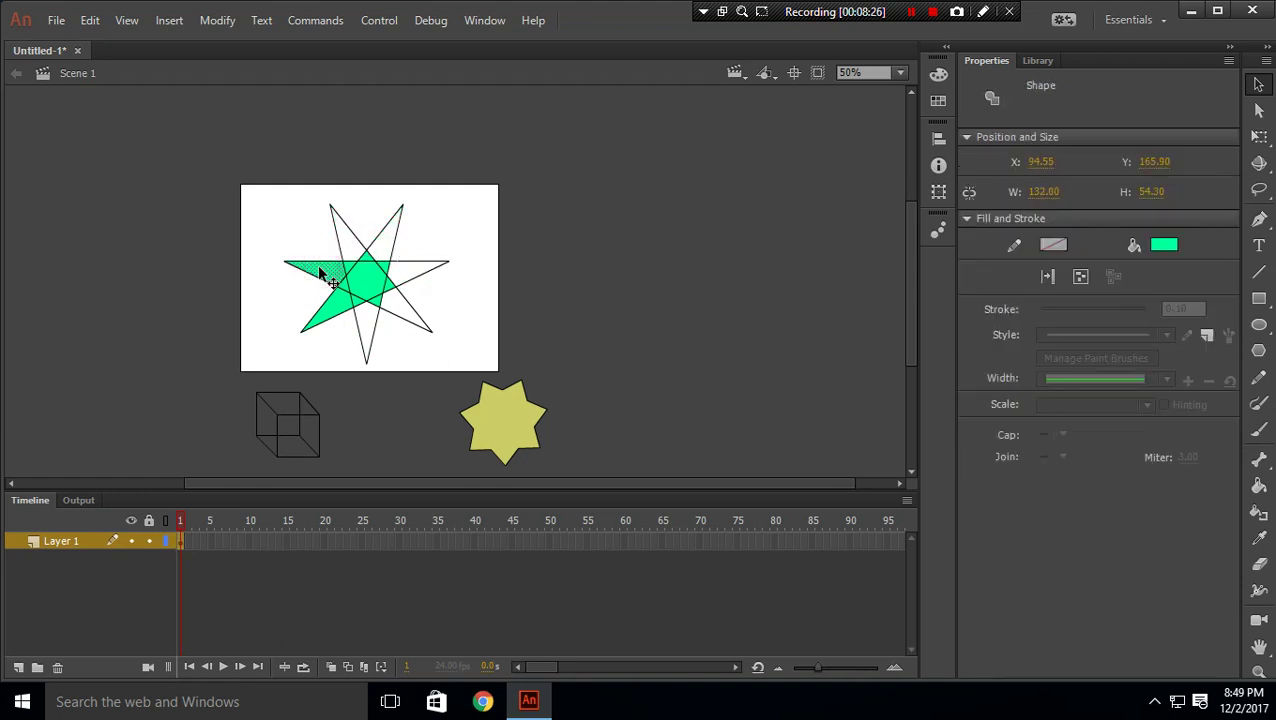
click(341, 303)
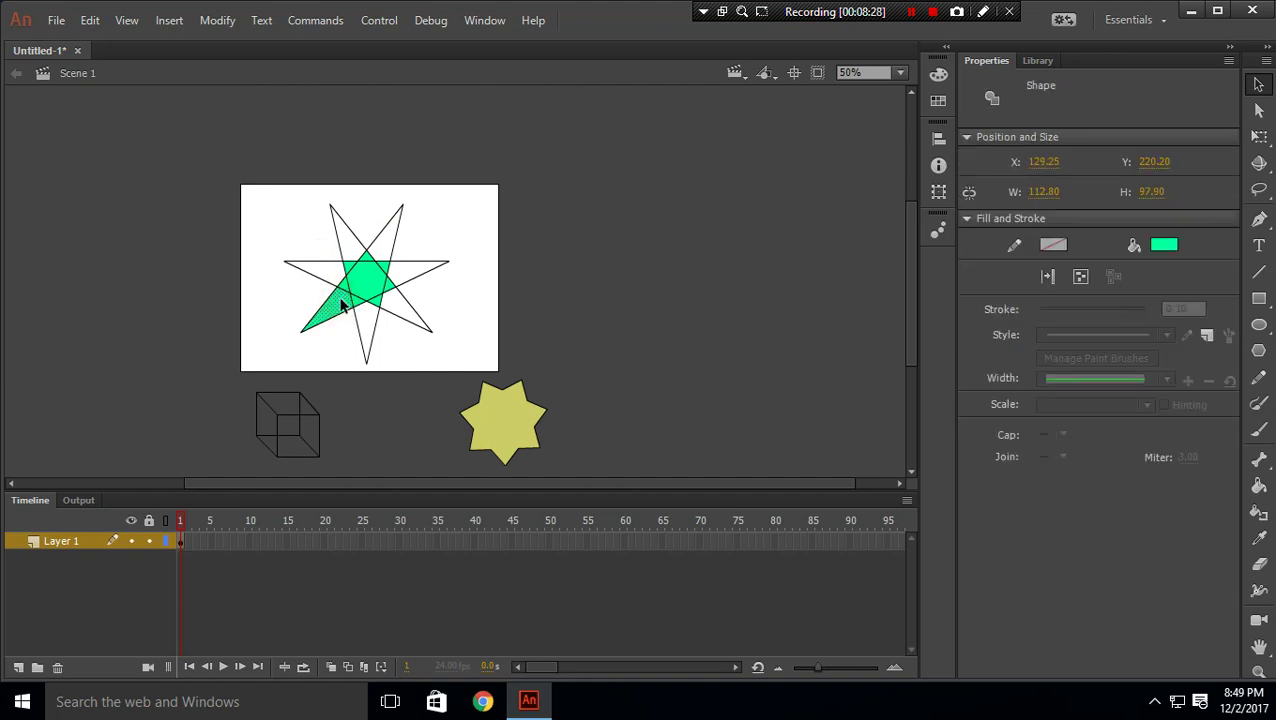
key(Delete)
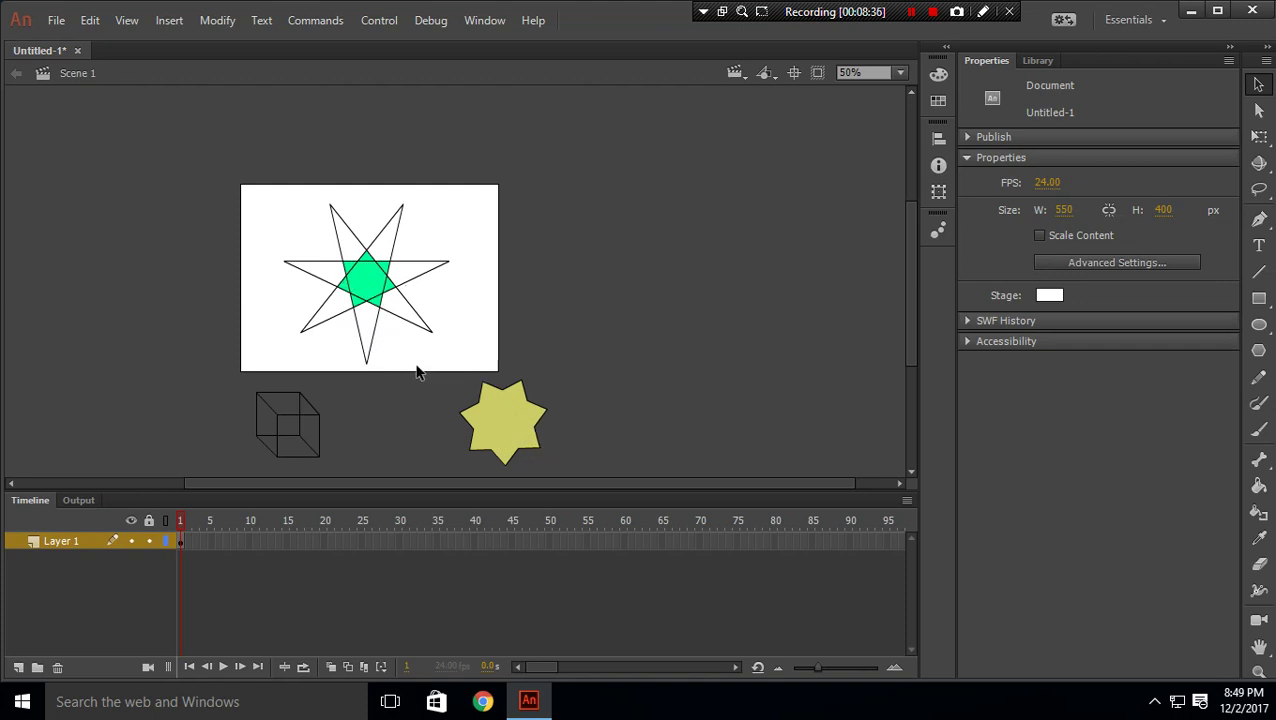
Step: Delete the outline segments of the large star's empty bottom and lower-right points
click(360, 344)
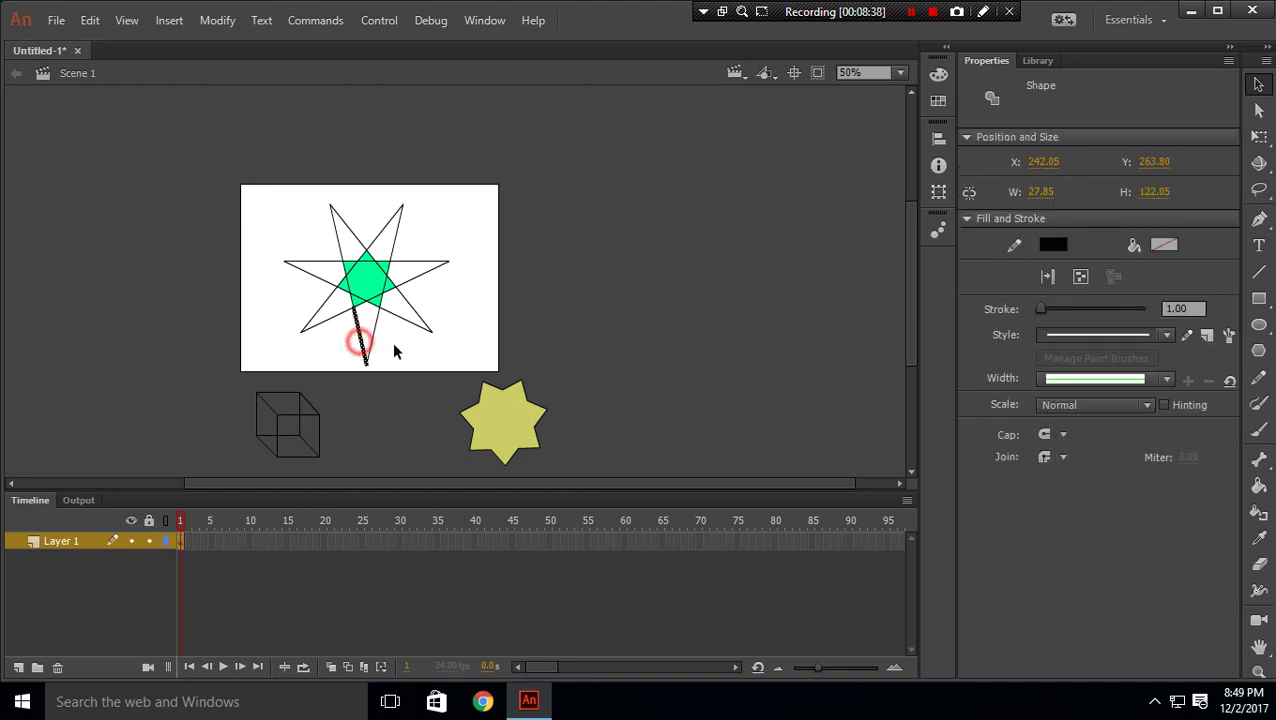
click(394, 338)
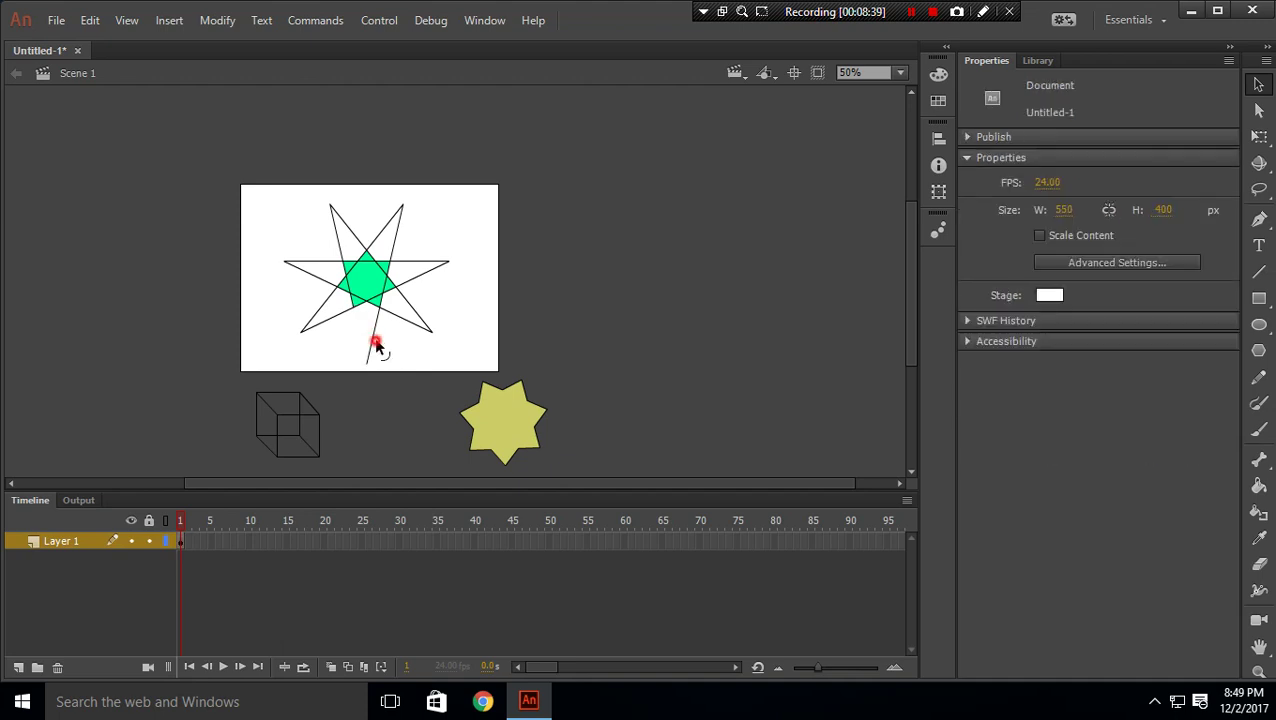
click(373, 345)
key(ctrl+z)
click(400, 318)
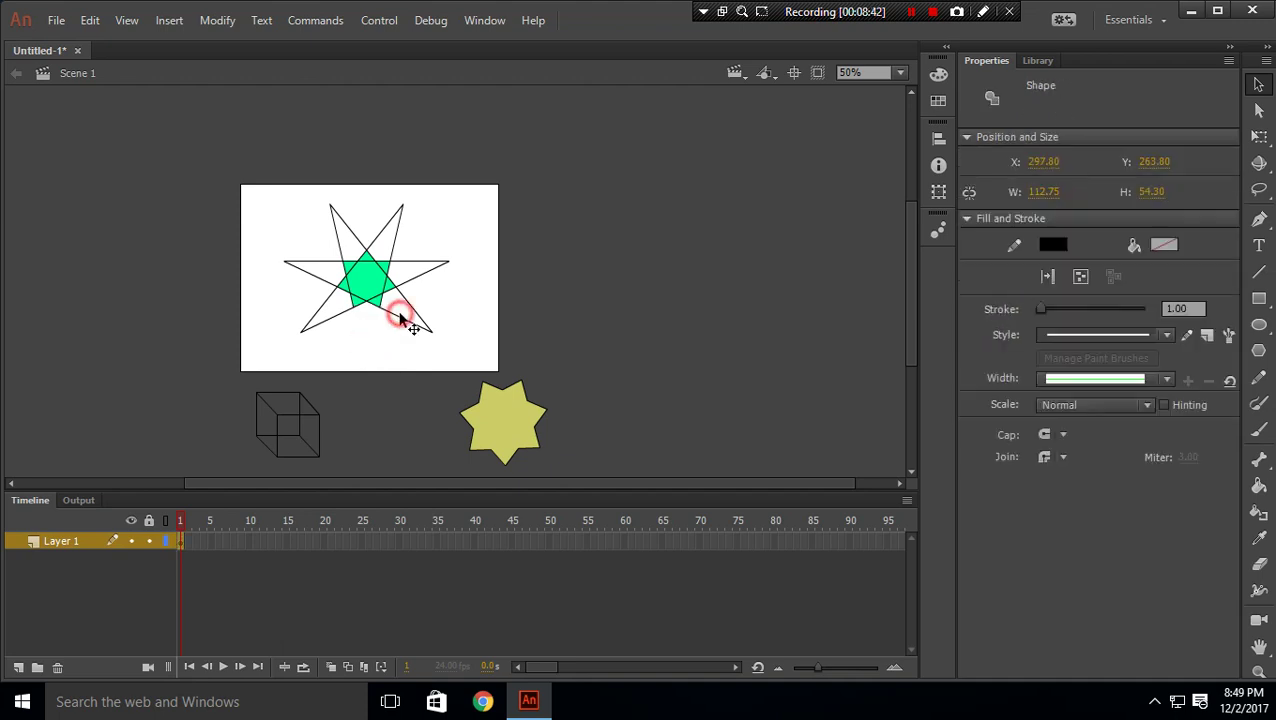
key(Escape)
click(415, 318)
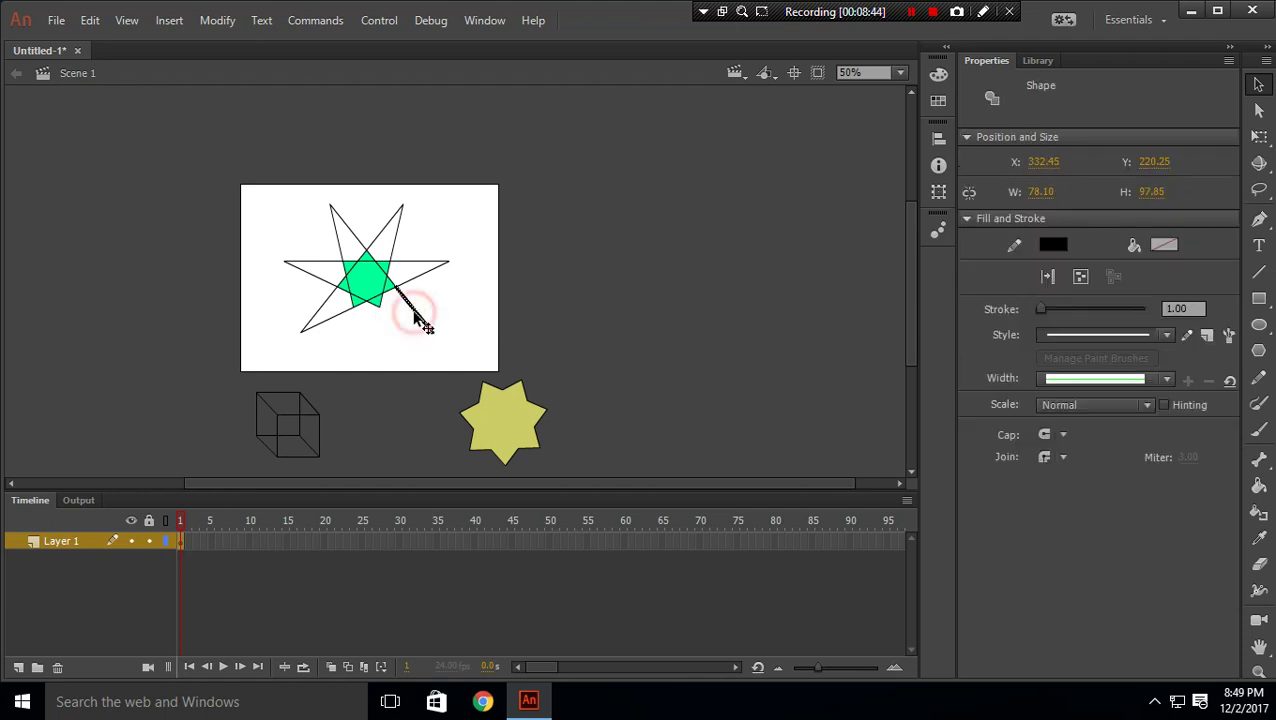
key(Escape)
Step: Delete the outline segments of the large star's empty right and upper-right points
click(419, 282)
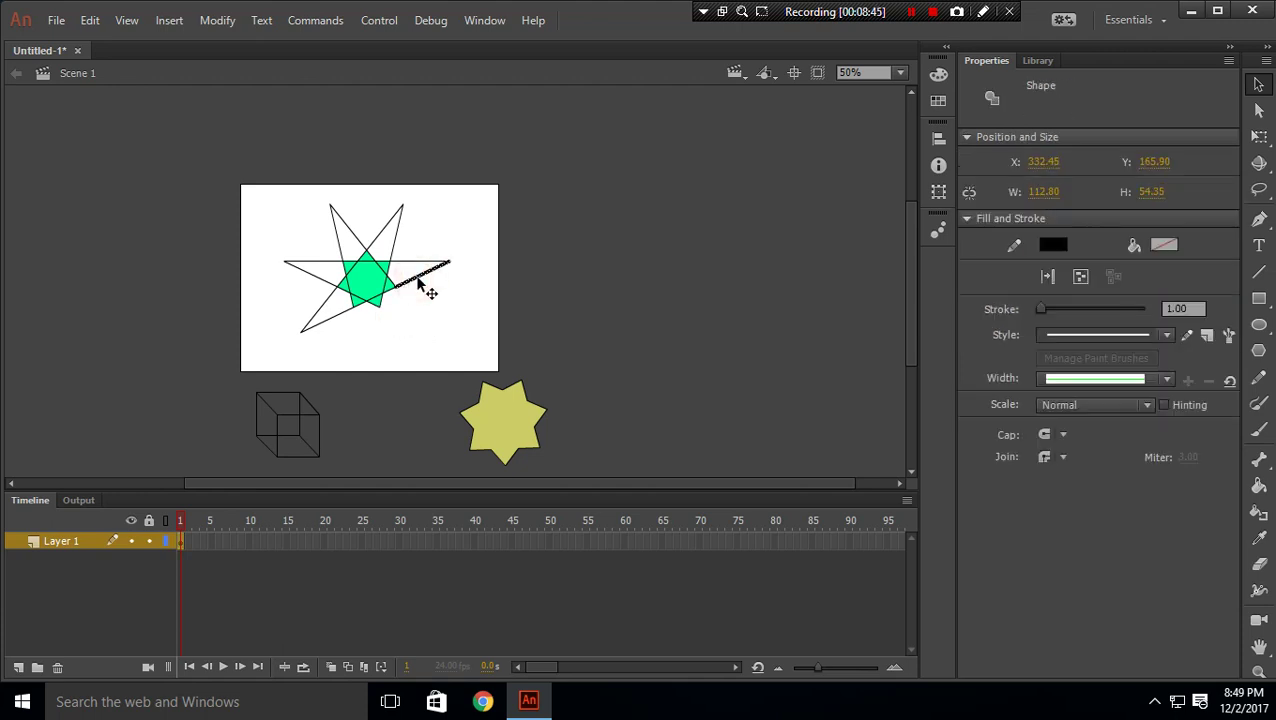
key(Delete)
click(420, 261)
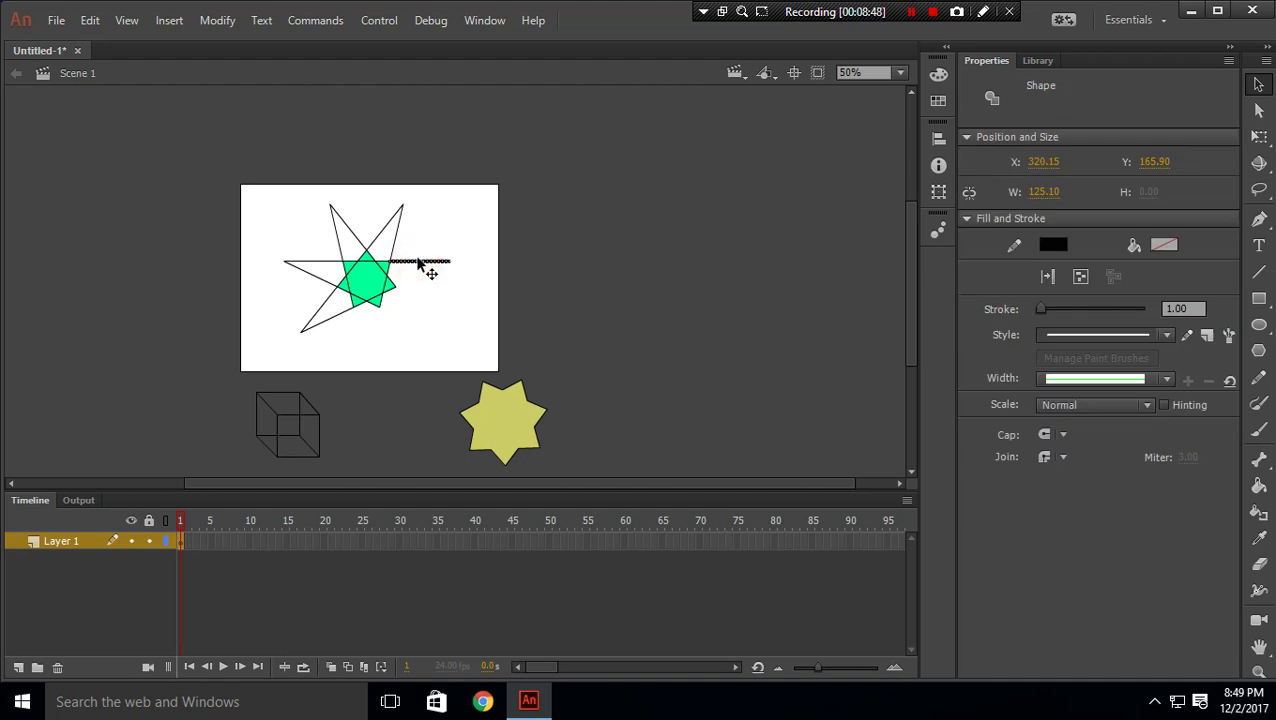
key(Delete)
click(389, 233)
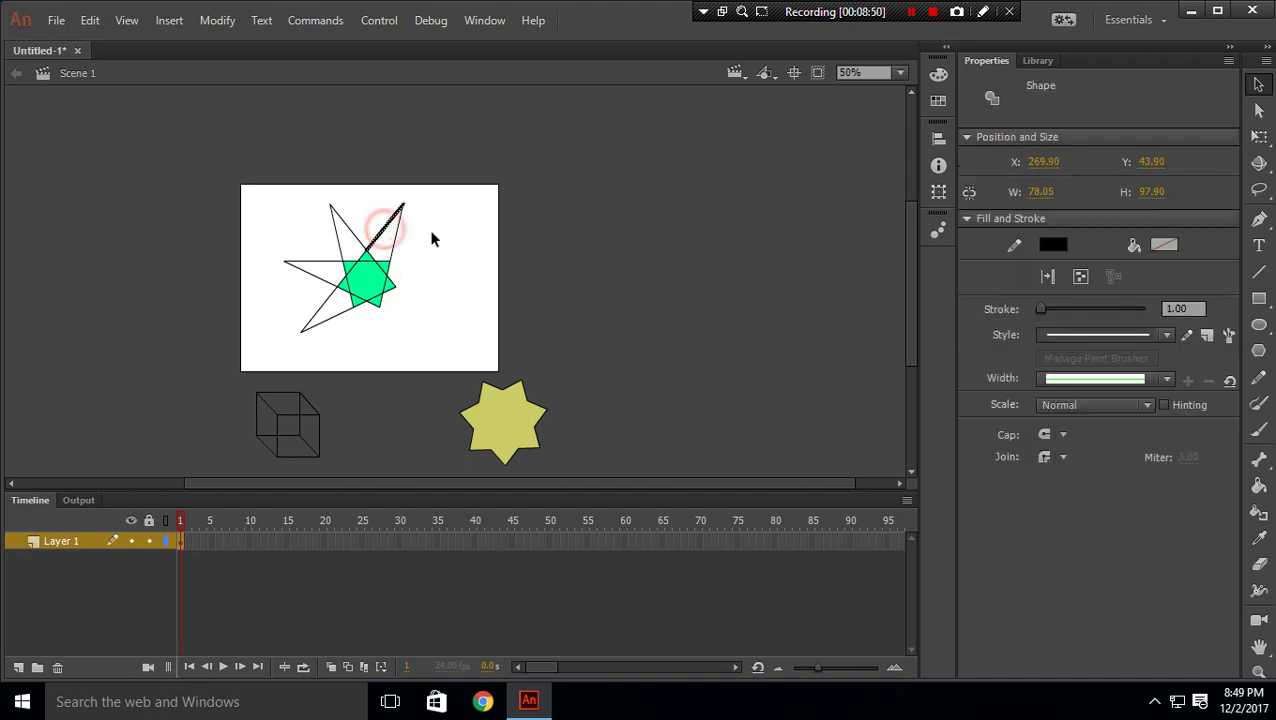
key(Delete)
click(397, 238)
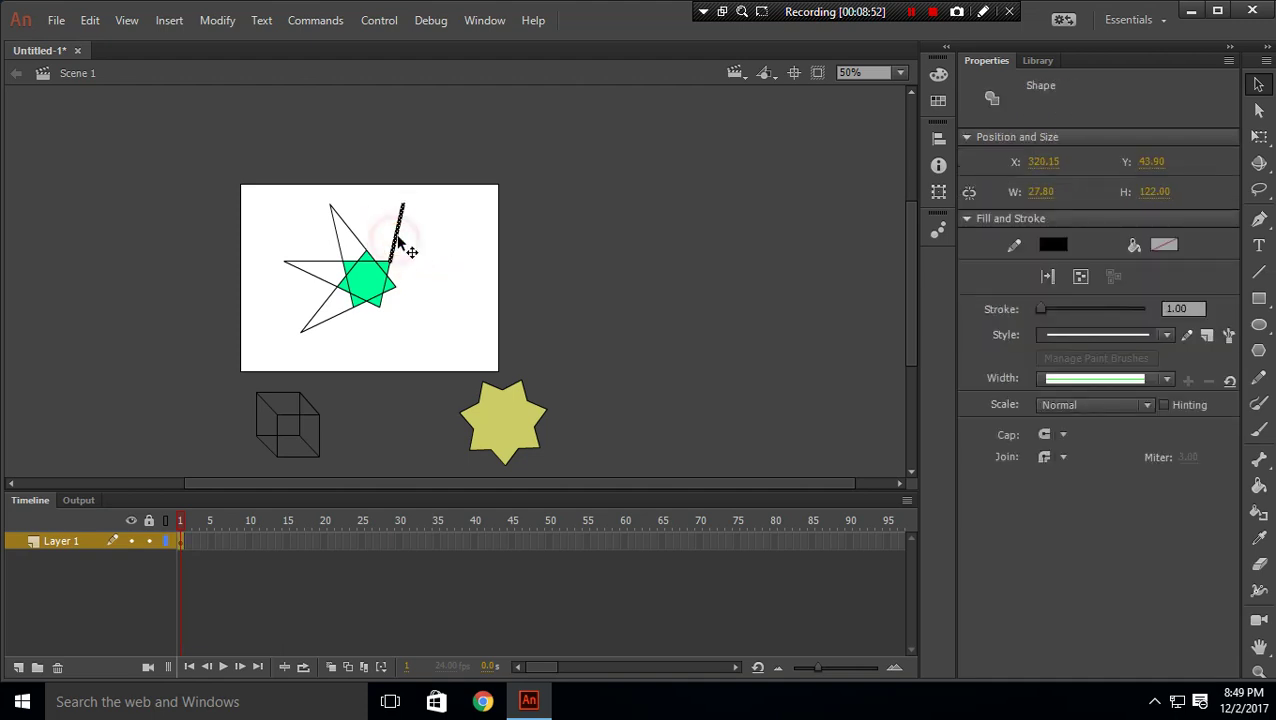
key(Delete)
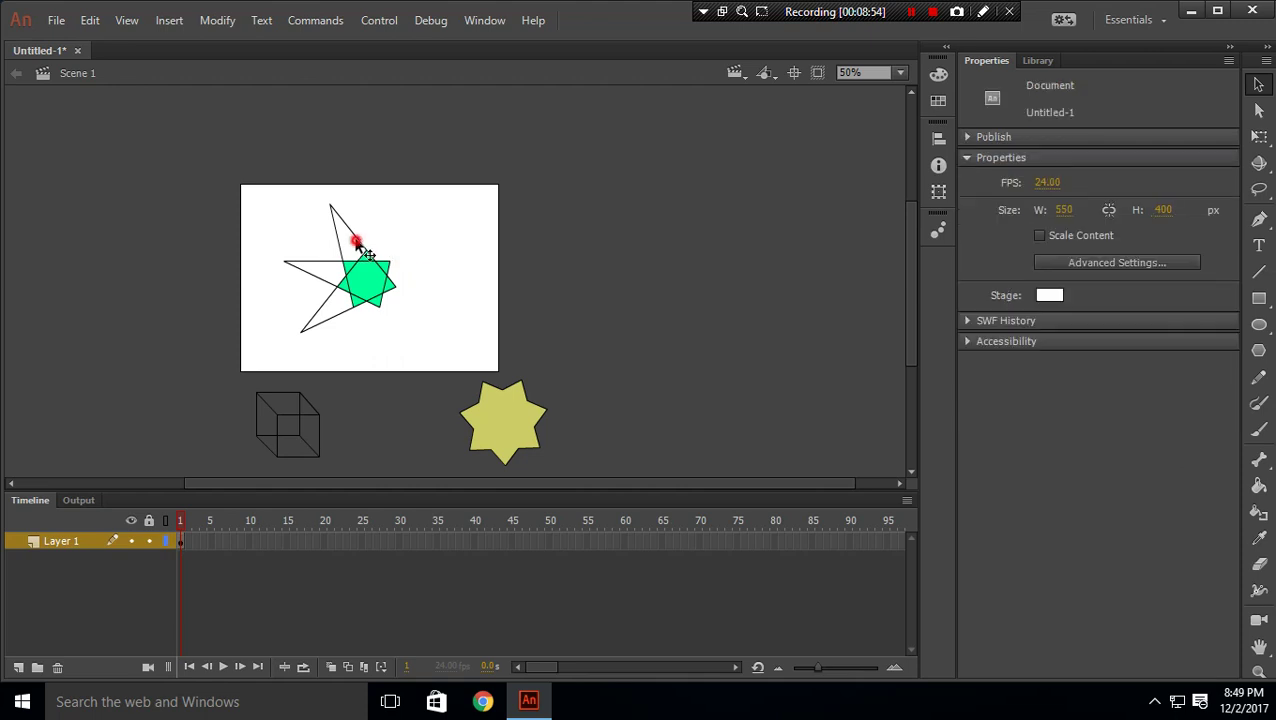
Step: Delete the outline segments of the large star's empty upper-left and left points
click(368, 243)
key(Delete)
click(342, 248)
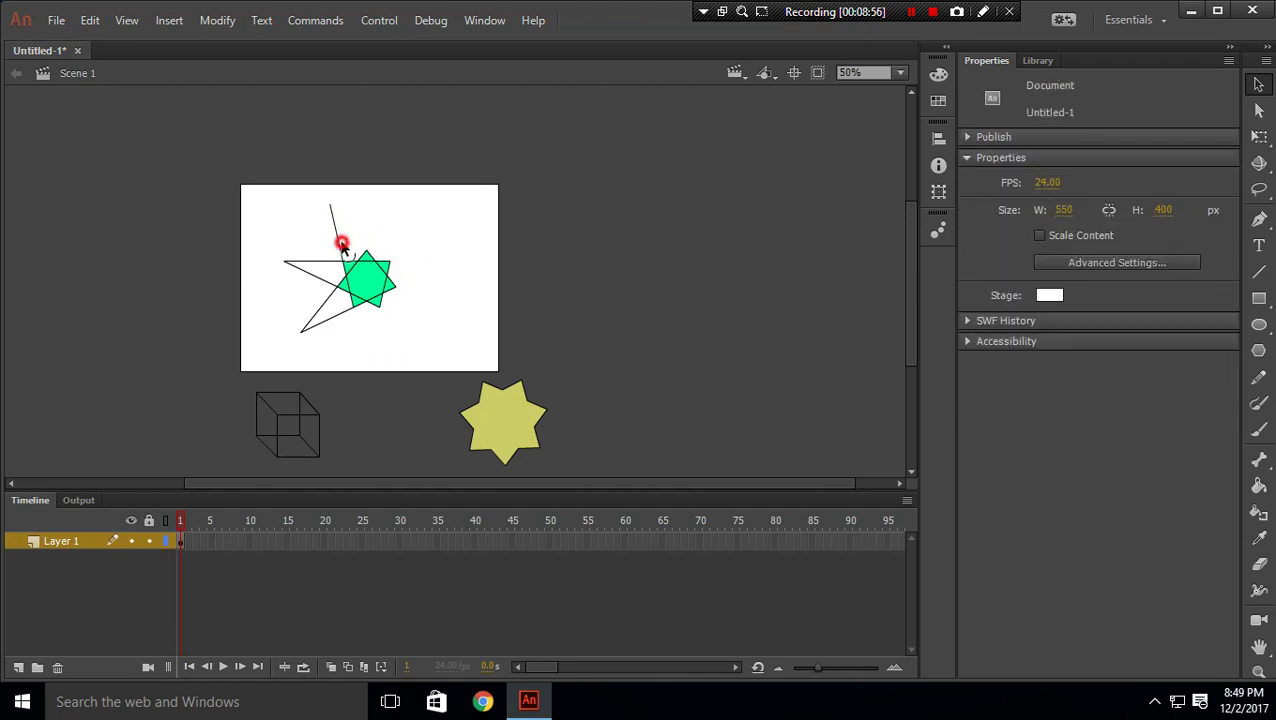
key(Delete)
click(321, 261)
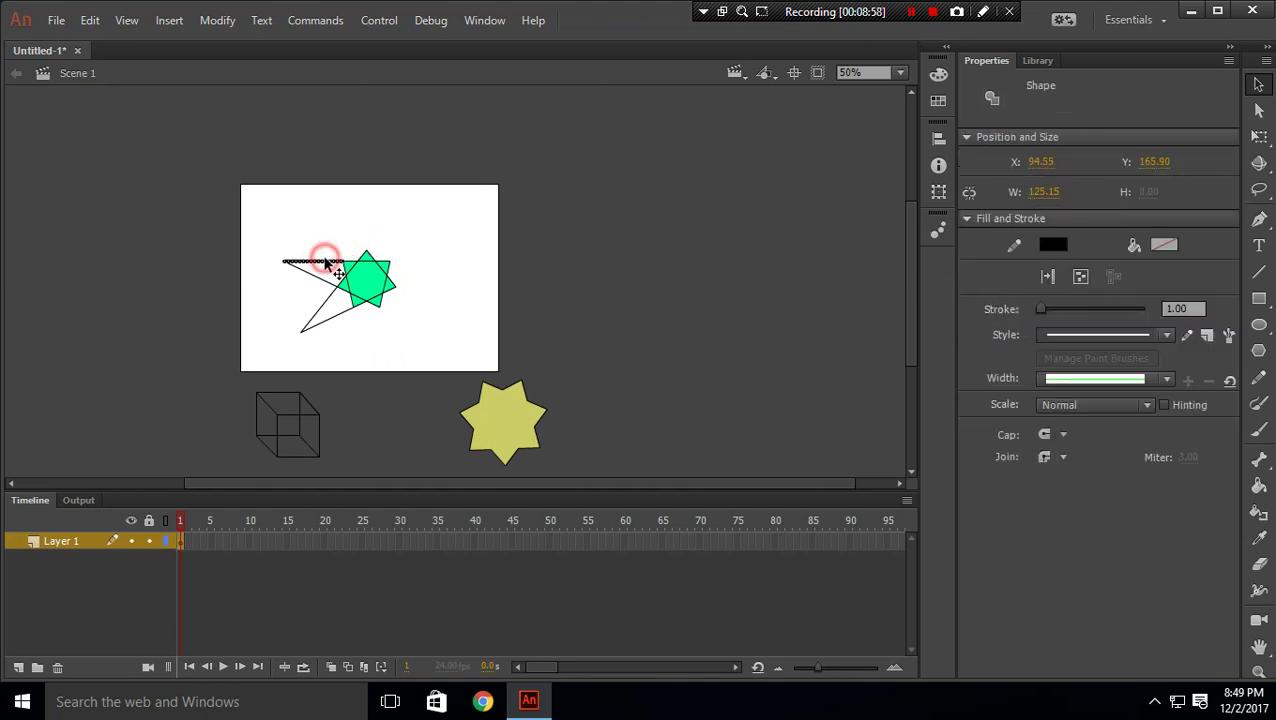
key(Delete)
click(312, 280)
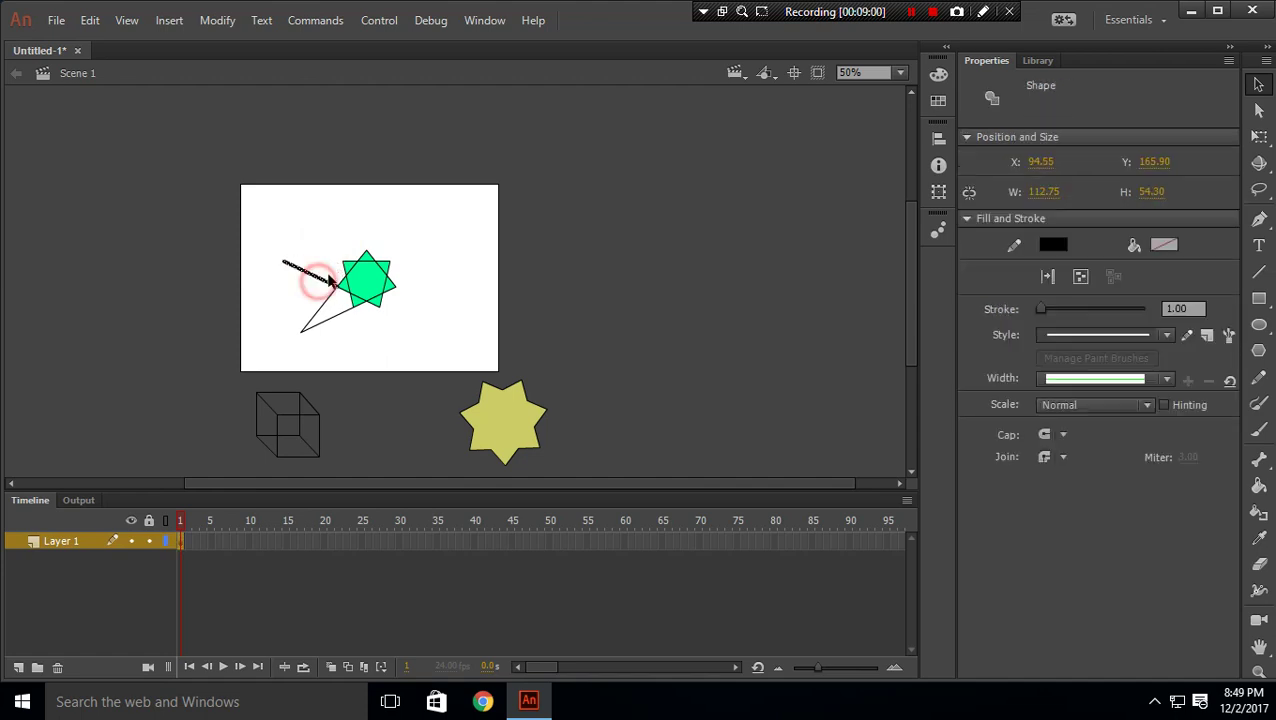
key(Delete)
Step: Delete the outline segments of the large star's empty lower-left point, keeping the small green seven-pointed star
click(324, 300)
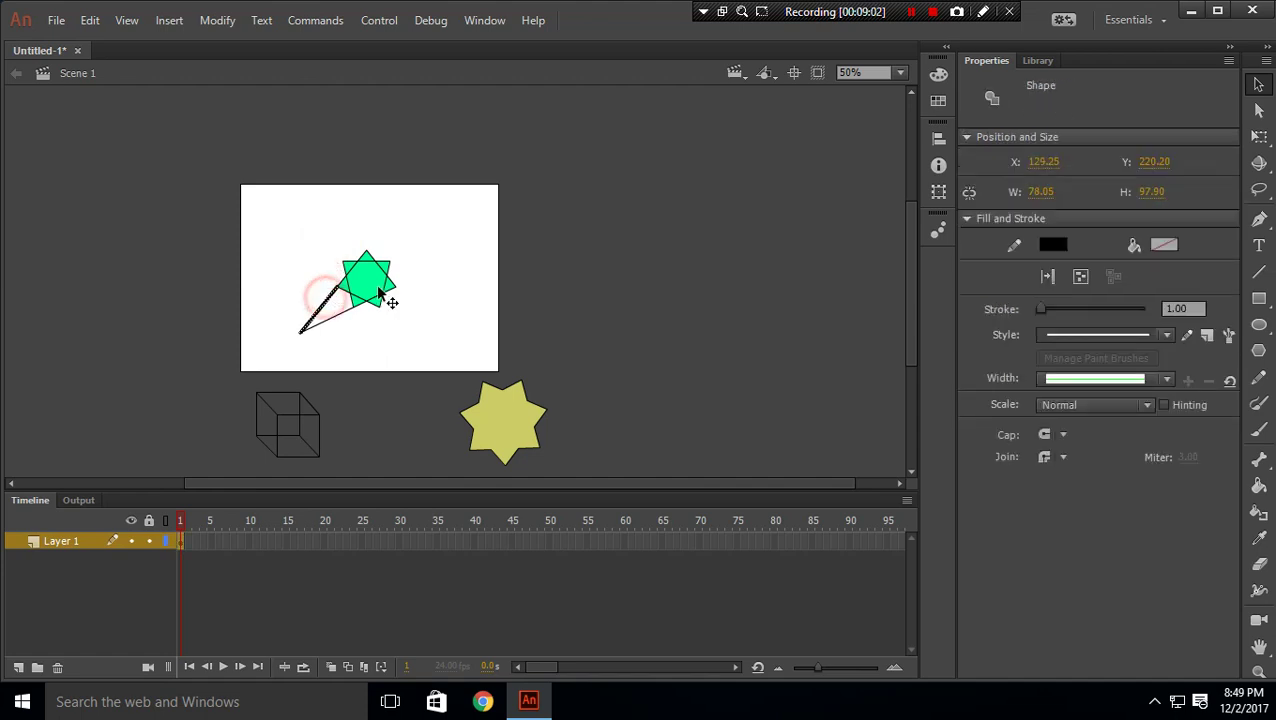
key(Delete)
click(332, 311)
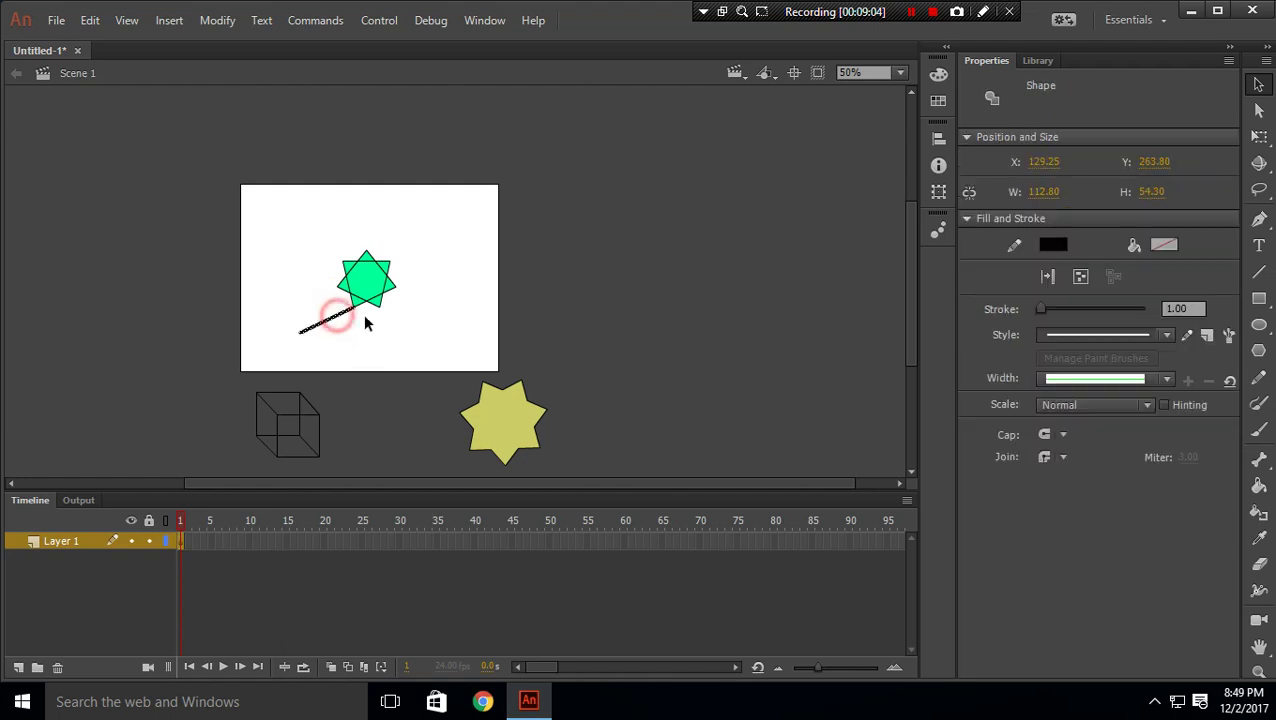
key(Delete)
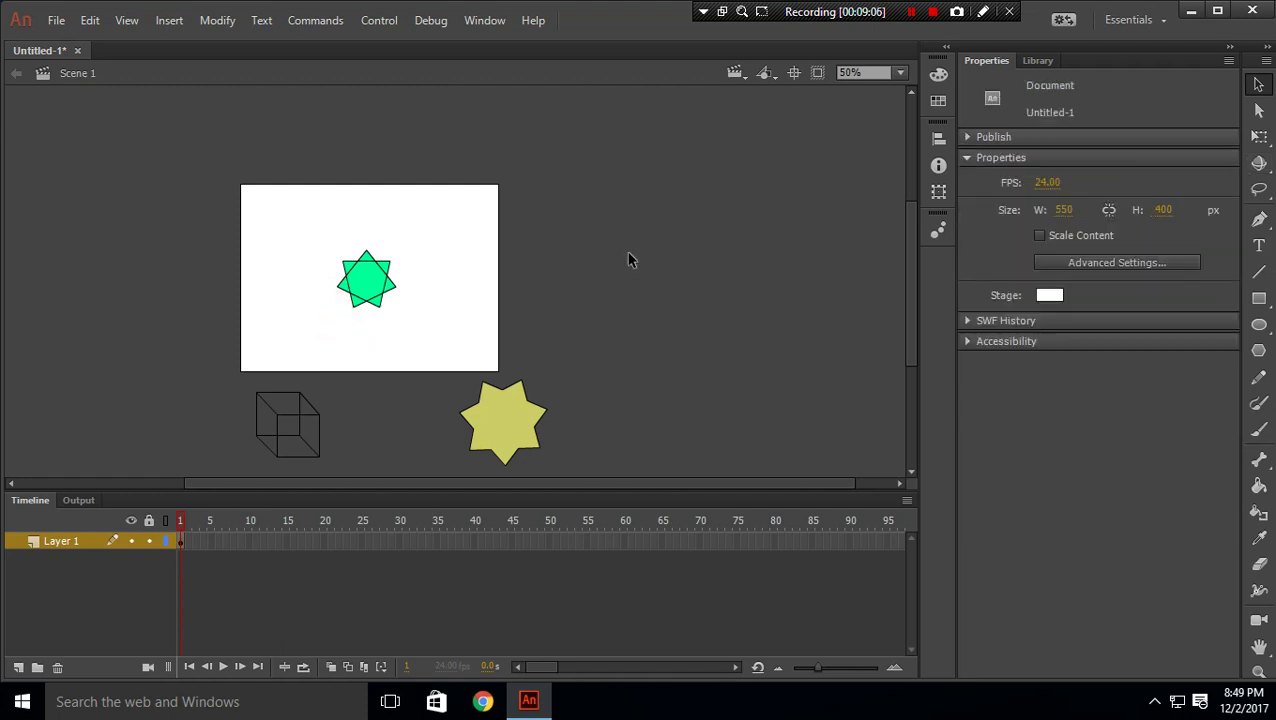
Step: Scale the small green seven-pointed star up around its center to about 256 by 237 px with Free Transform
click(1259, 137)
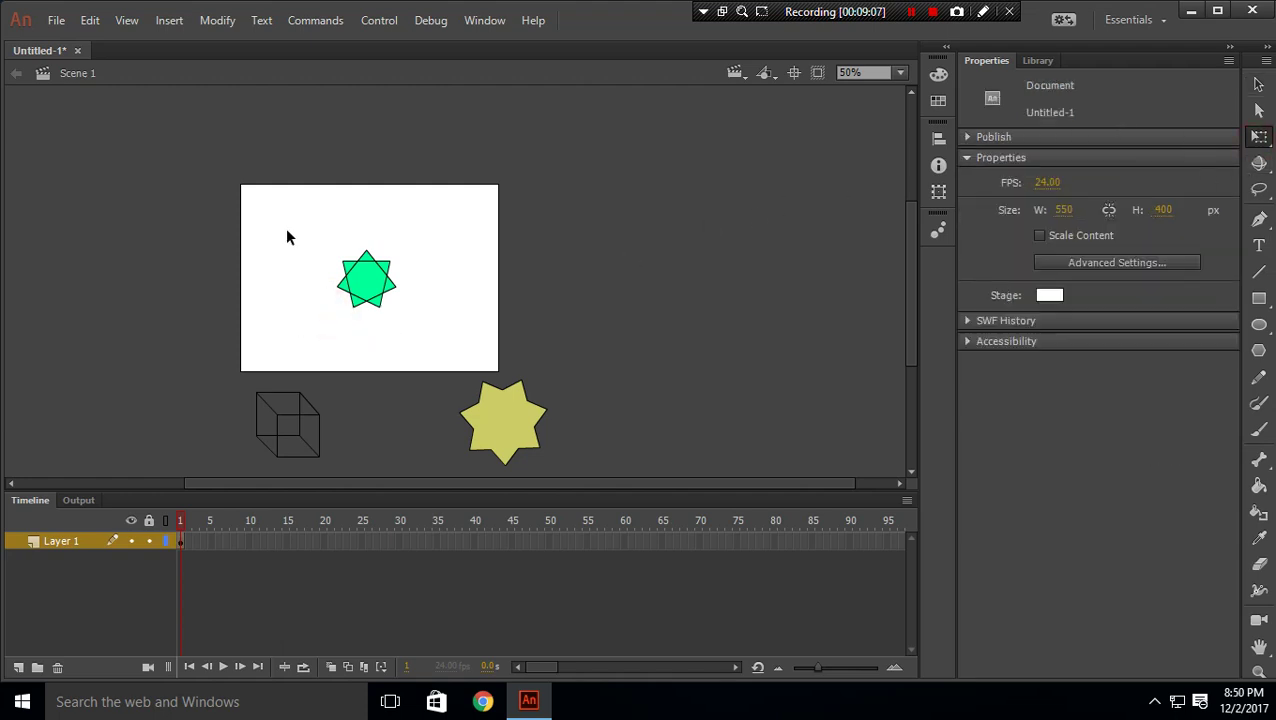
drag(300, 230, 427, 333)
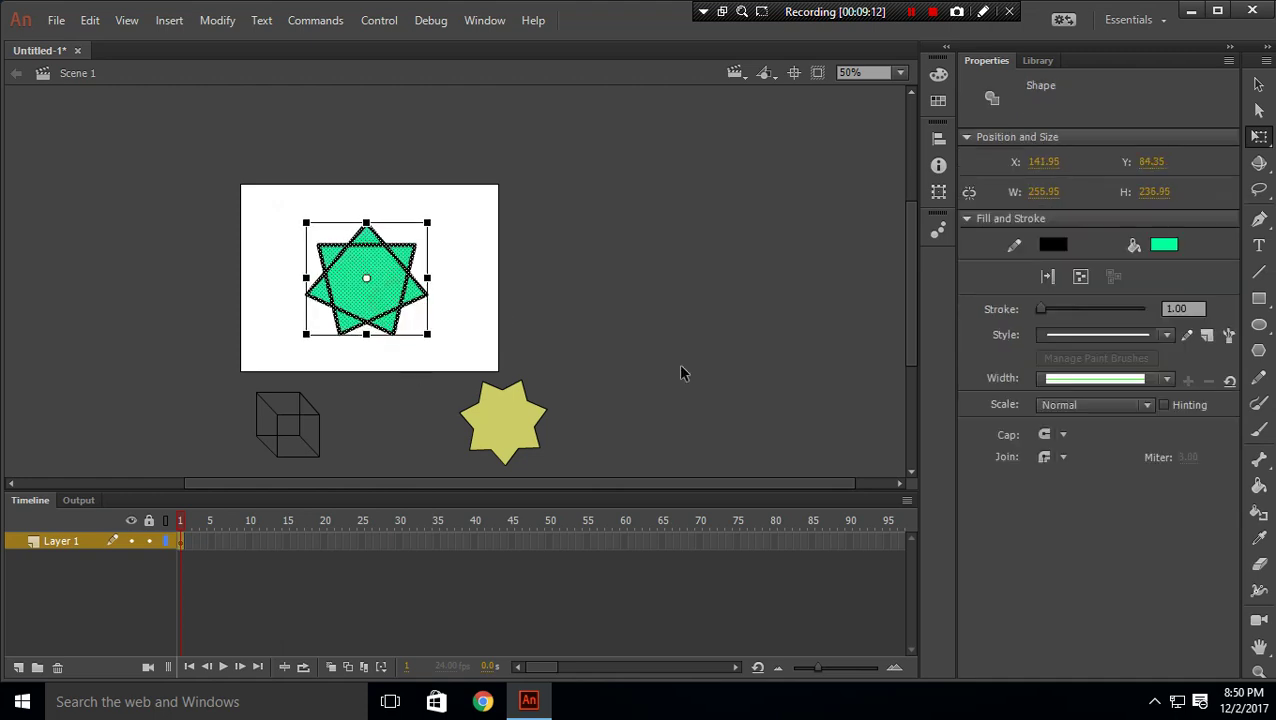
click(1259, 84)
click(627, 268)
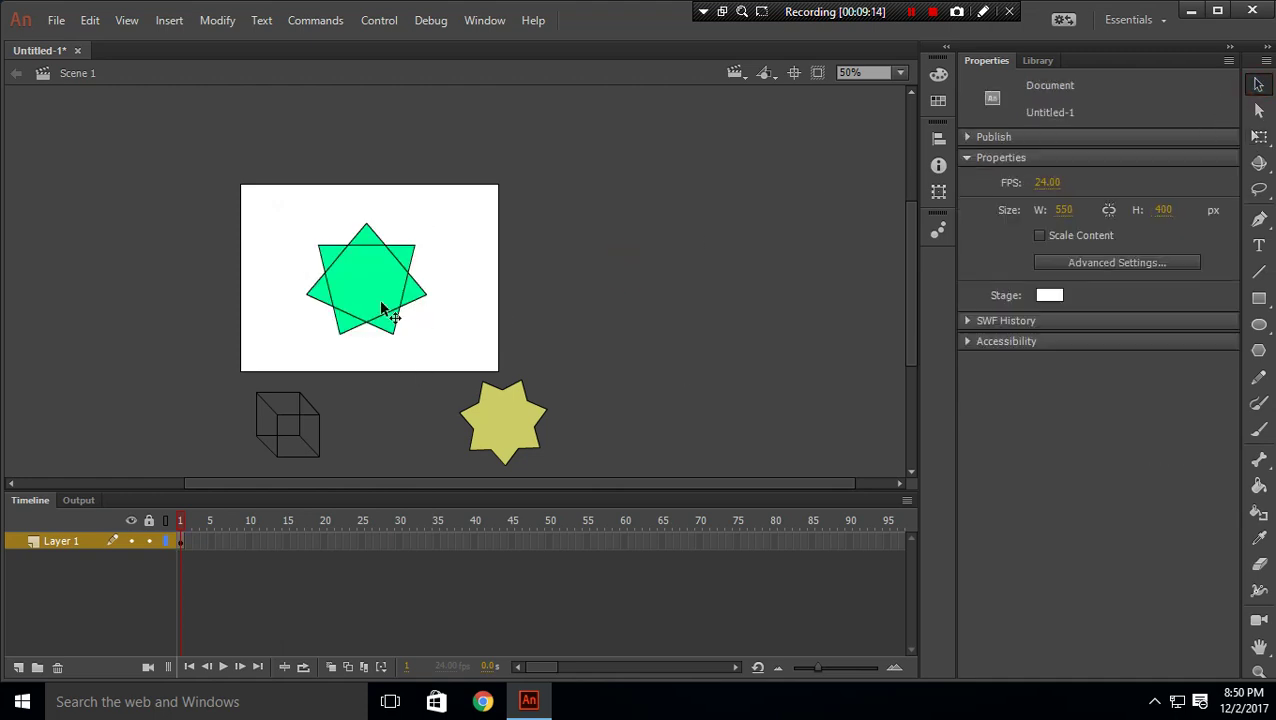
Step: Delete the yellow sample star below the stage and the green seven-pointed star on the stage
mouse_move(288, 213)
mouse_down()
mouse_move(379, 290)
mouse_move(298, 214)
mouse_up()
drag(443, 360, 630, 496)
key(Delete)
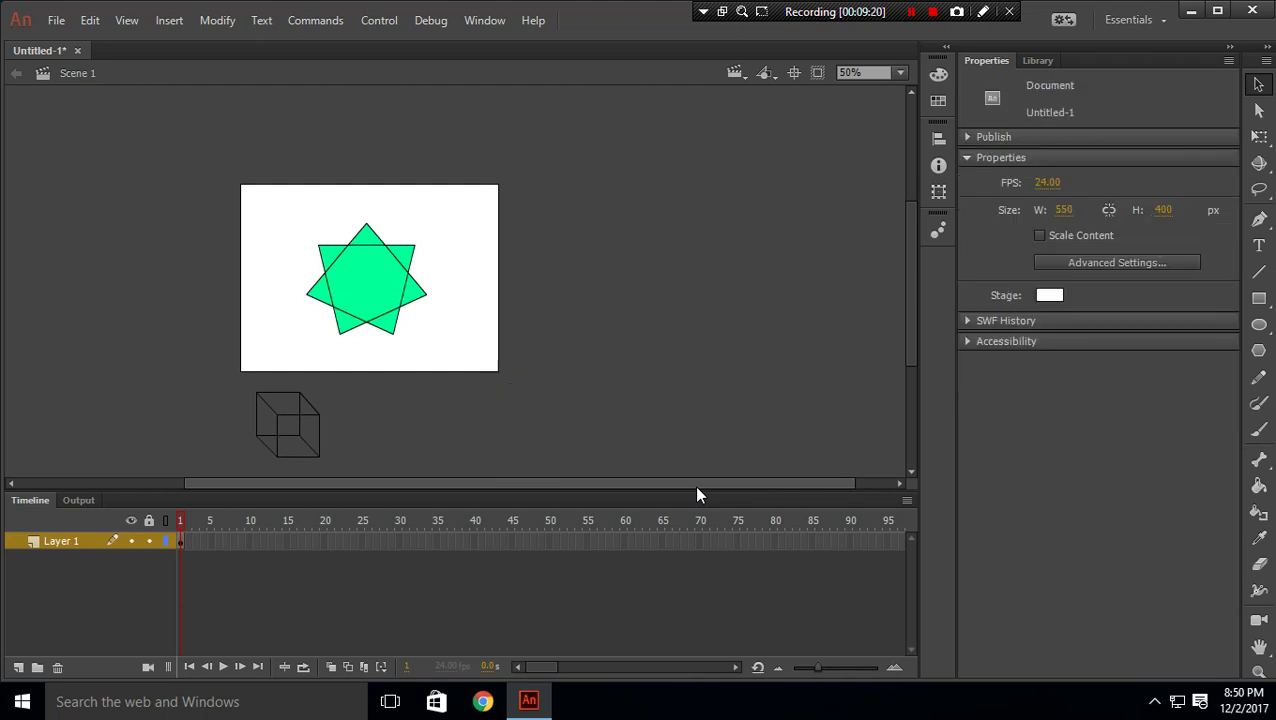
drag(370, 318, 472, 363)
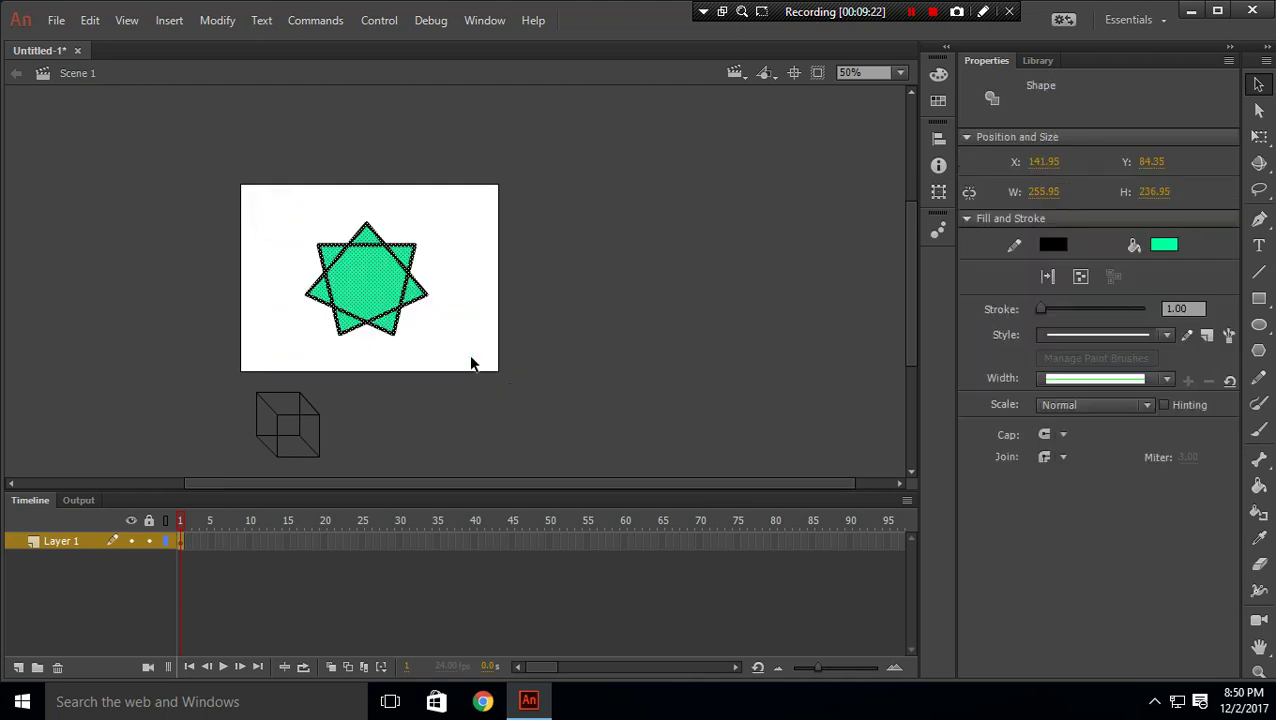
key(Delete)
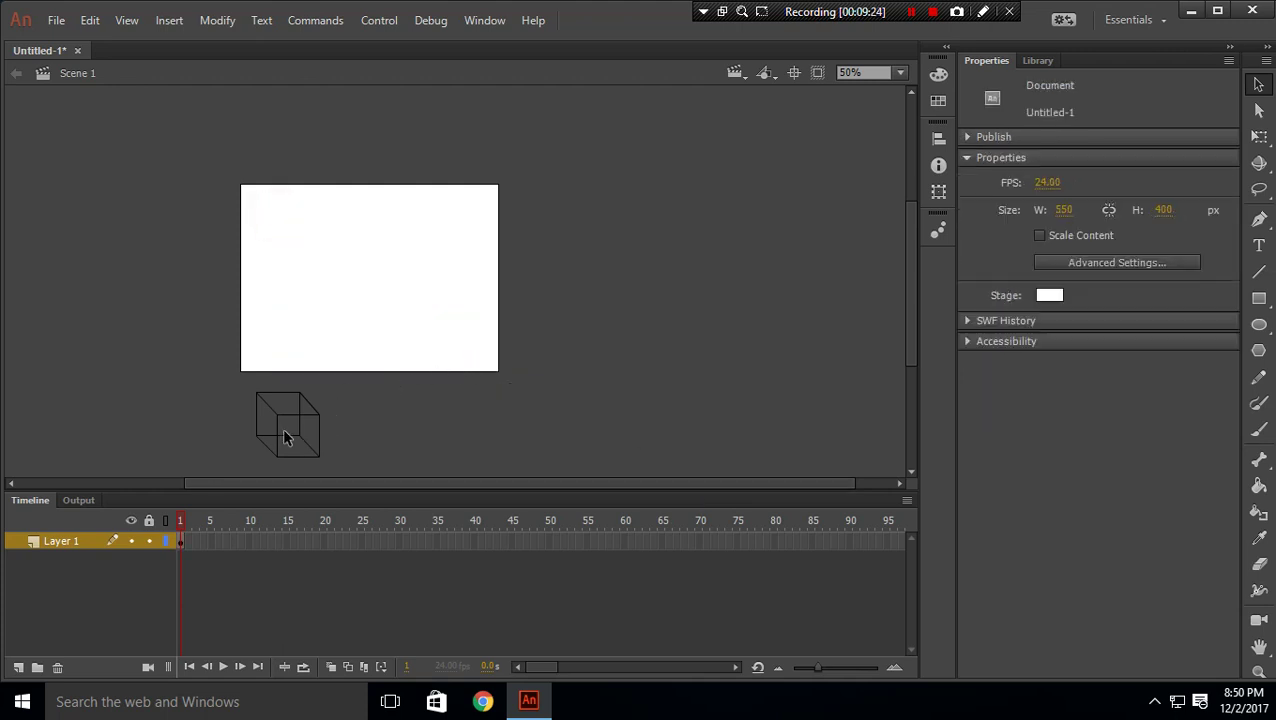
Step: Draw a square about 142 px wide with no fill and a black outline in the stage's upper-left area
click(1260, 299)
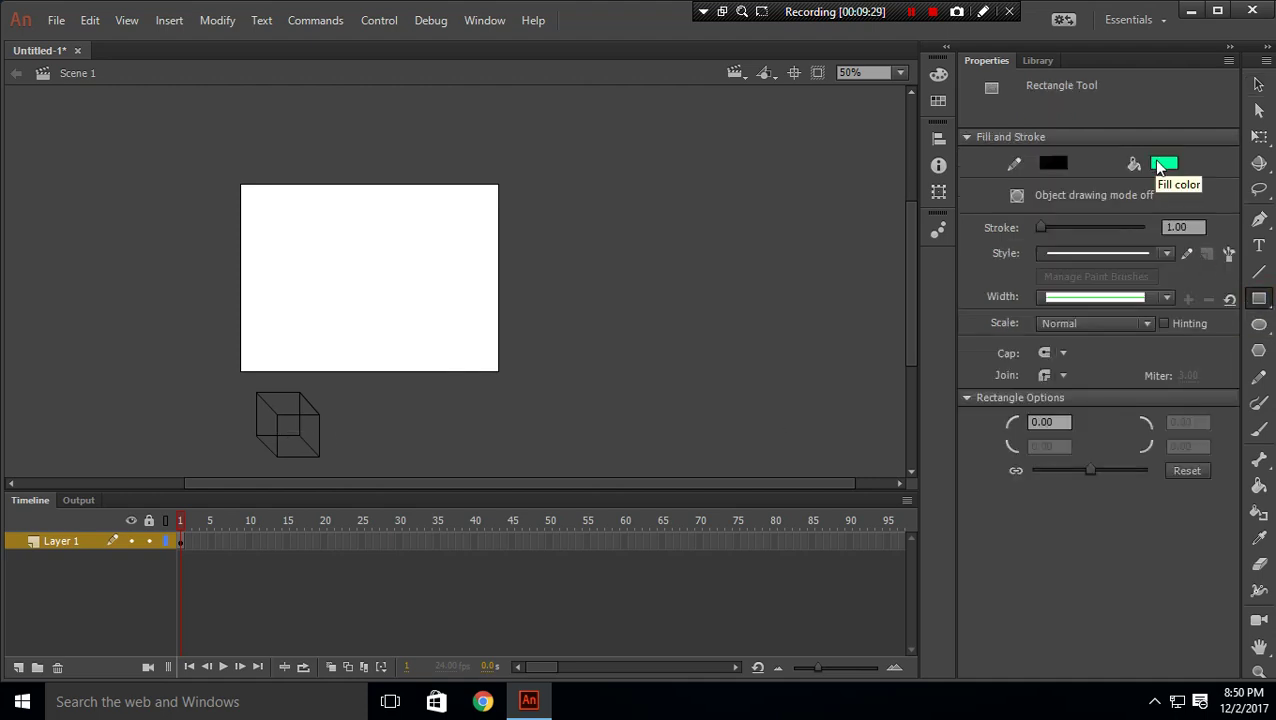
click(1161, 167)
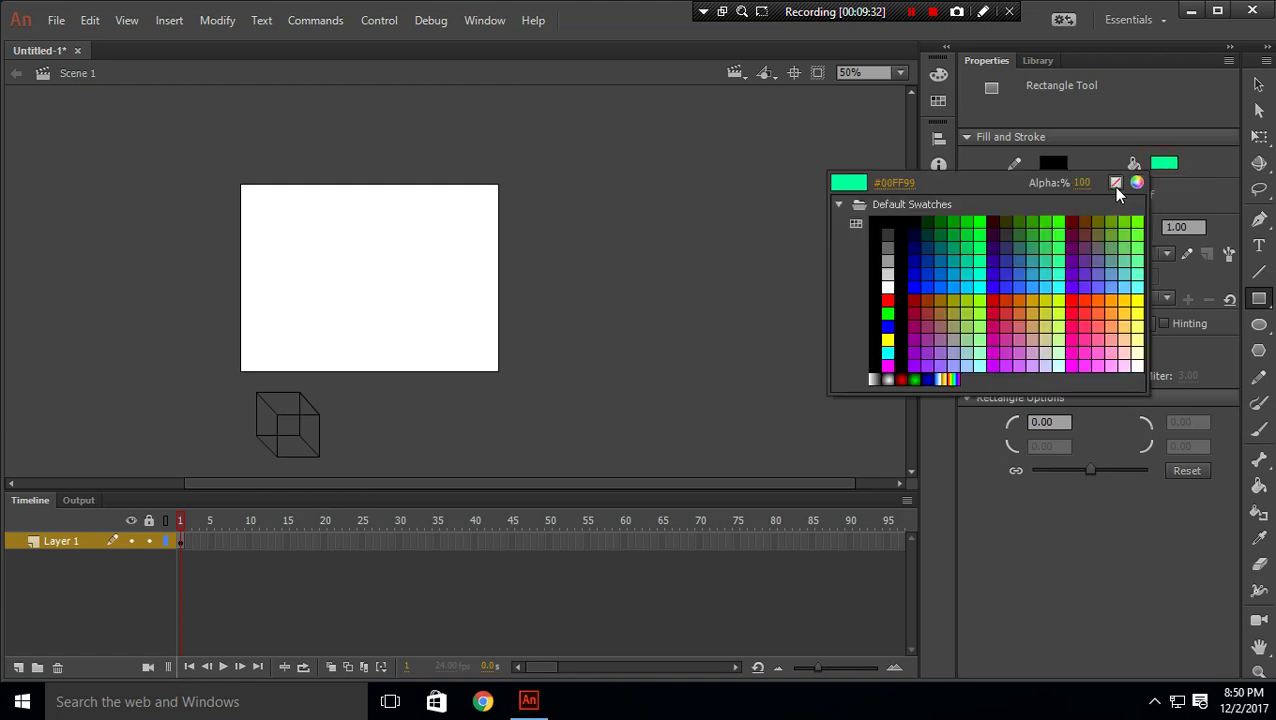
click(1116, 184)
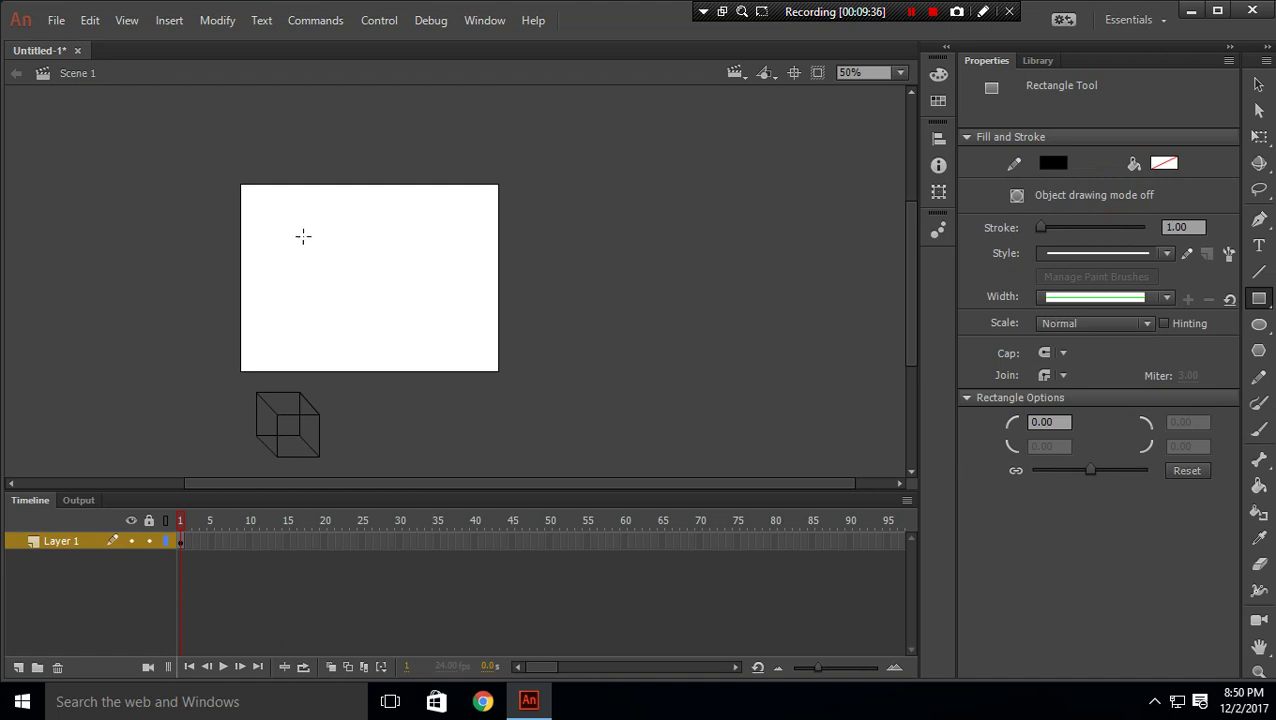
drag(274, 203, 340, 269)
Step: Duplicate the square in place and offset the copy diagonally down and right to about X 127.65, Y 102
click(1259, 86)
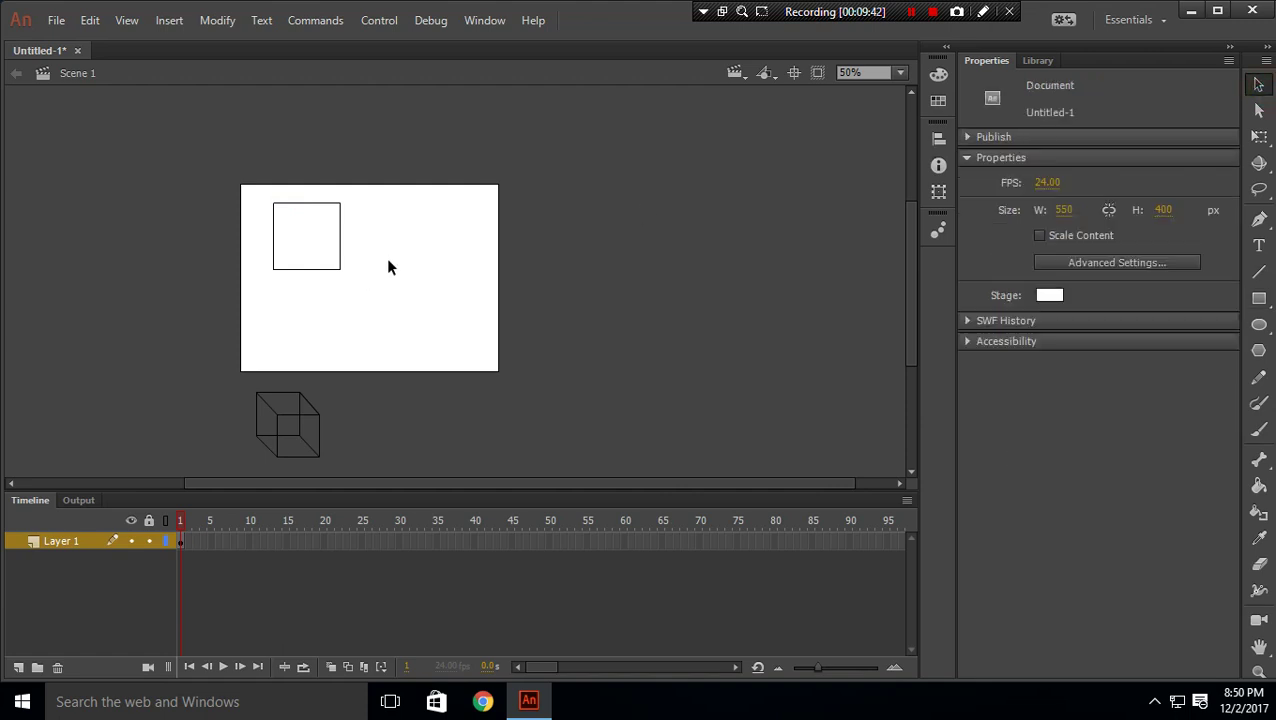
right_click(340, 270)
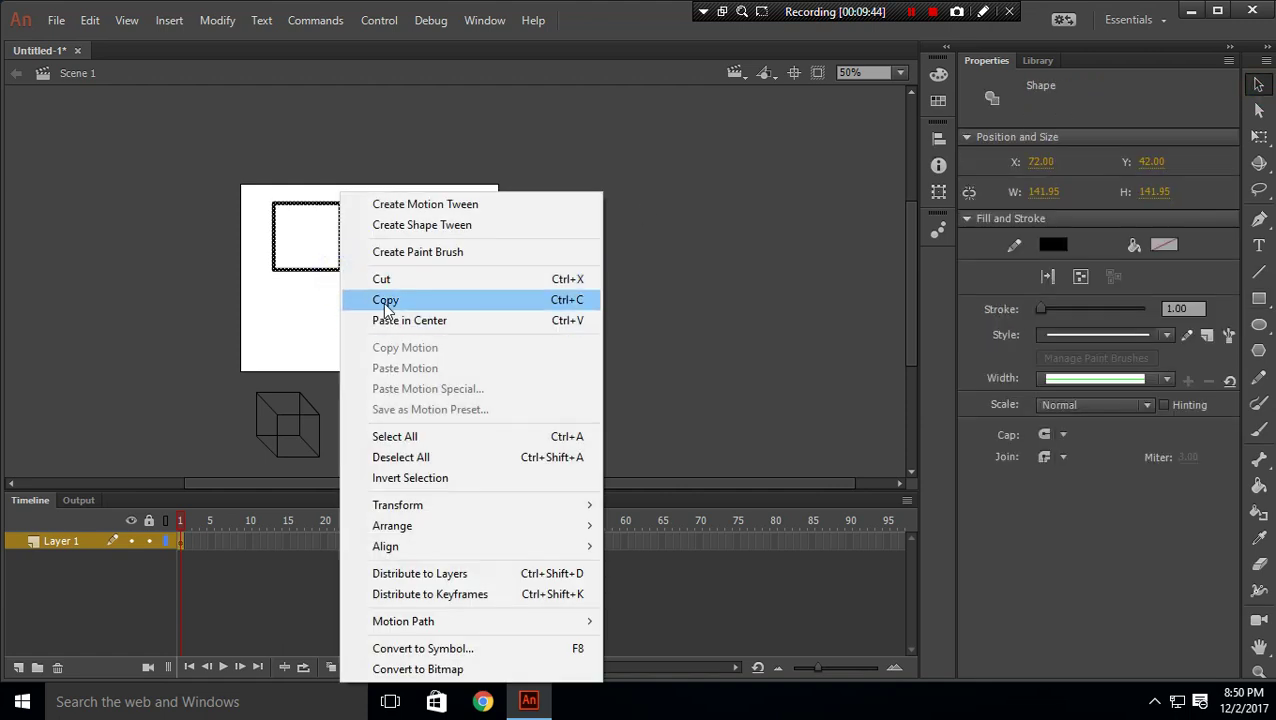
click(433, 295)
right_click(433, 295)
click(436, 362)
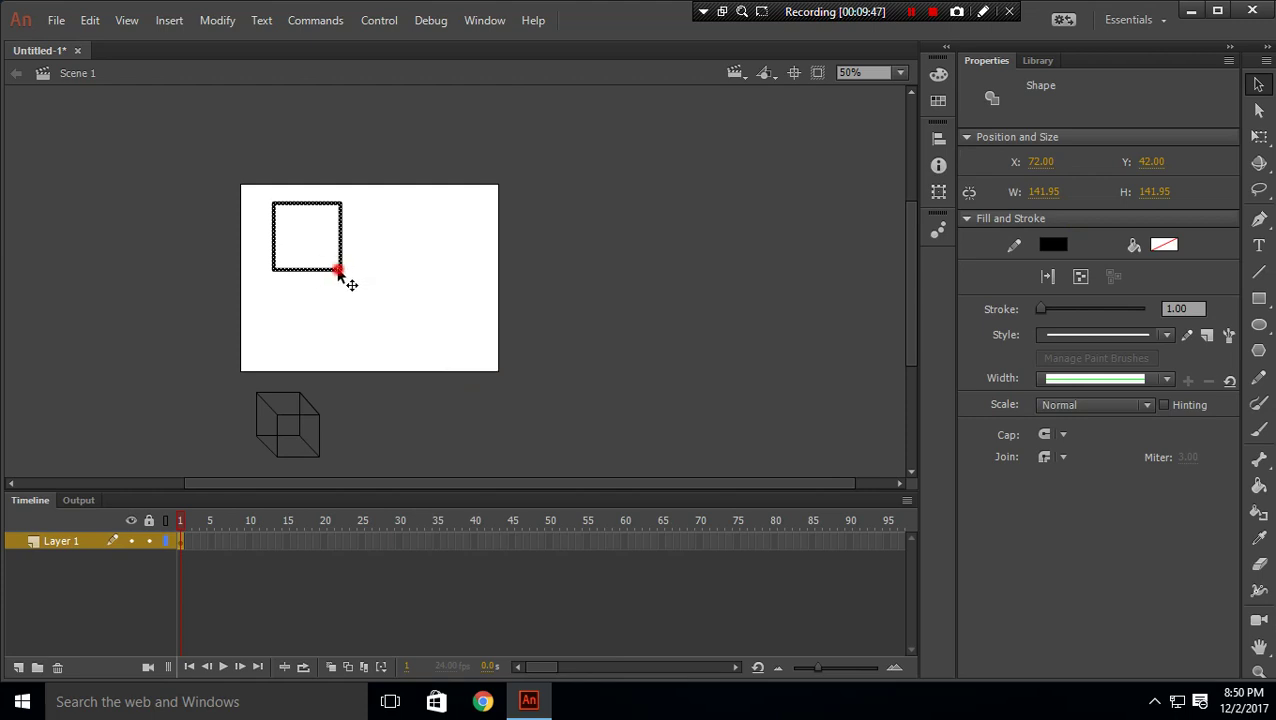
drag(339, 271, 366, 299)
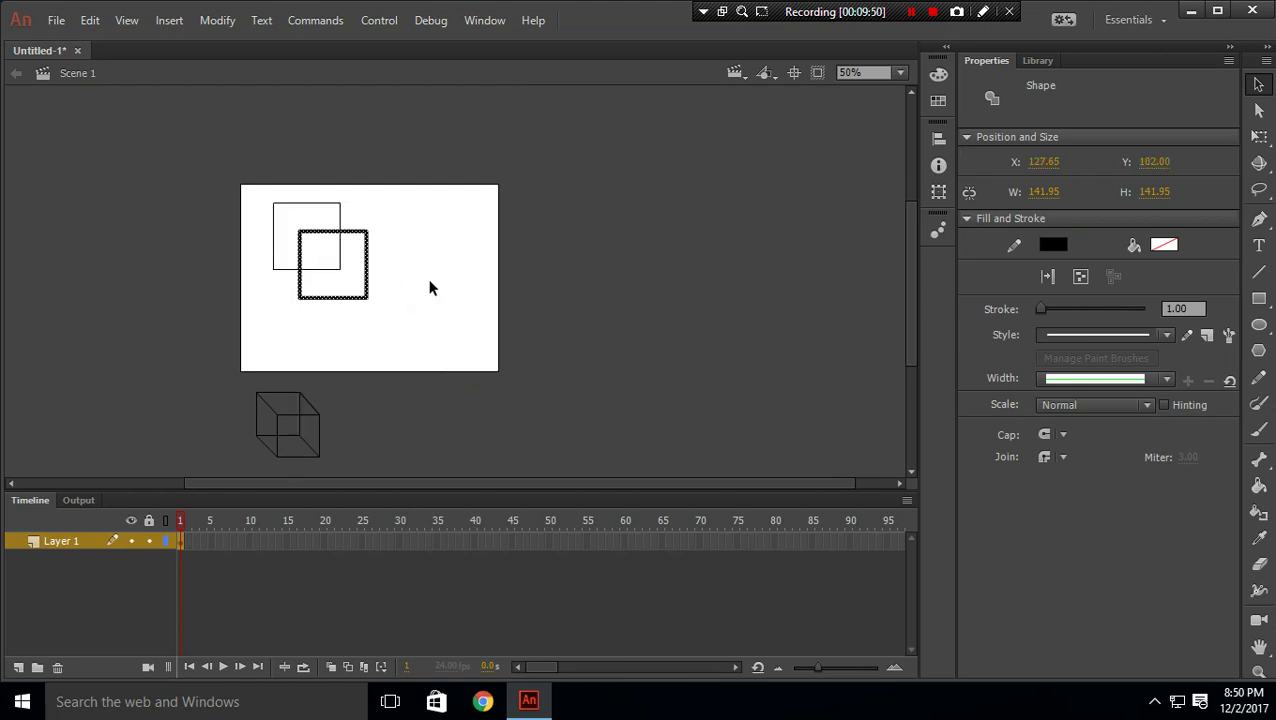
click(430, 285)
Step: Connect the matching corners of the two overlapping squares with straight lines to form a wireframe cube
click(1260, 271)
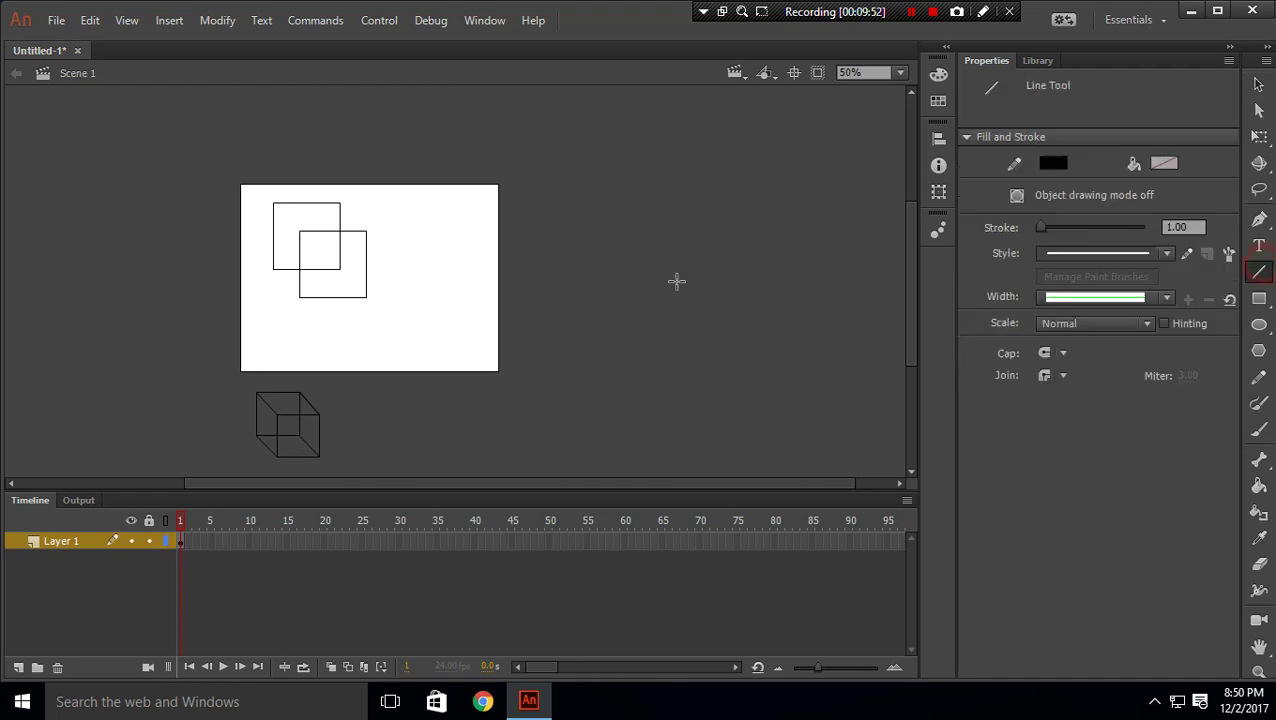
drag(340, 204, 367, 231)
mouse_move(273, 204)
mouse_down()
mouse_move(299, 231)
mouse_move(299, 297)
mouse_move(367, 297)
mouse_up()
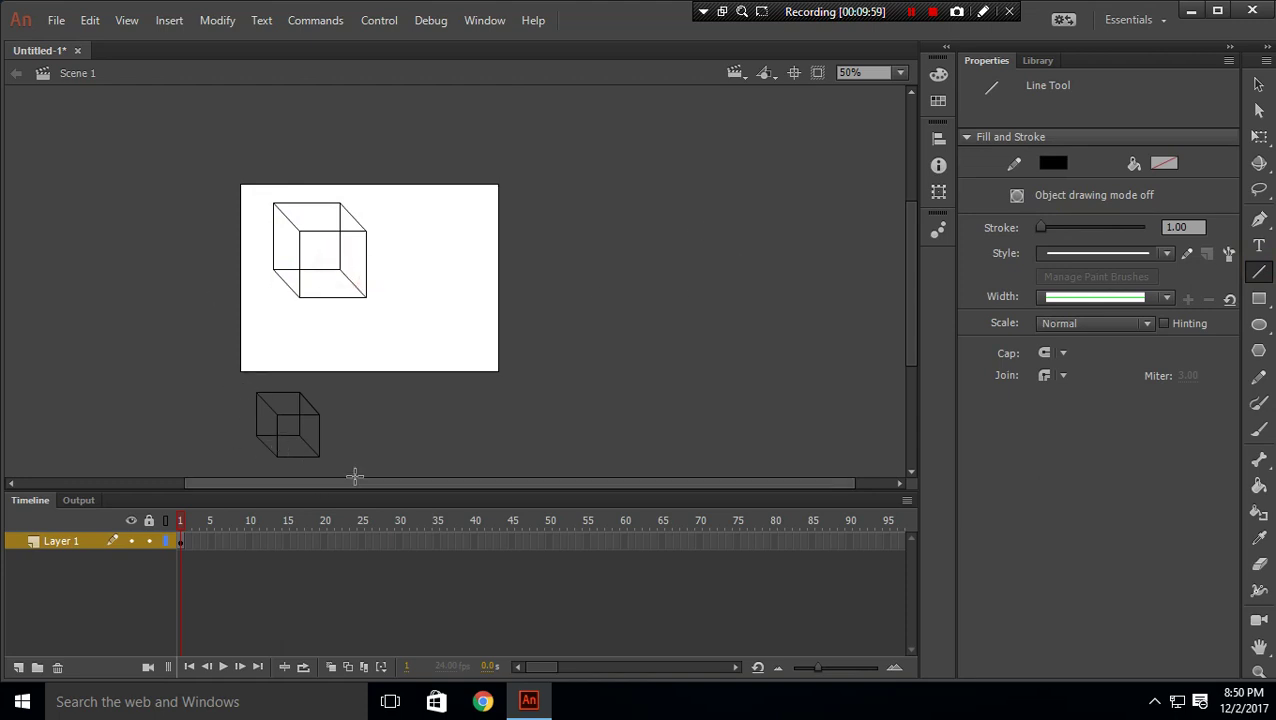
Step: Move the sample cube from below the stage onto the stage's lower-right area, beside the larger cube
click(1260, 88)
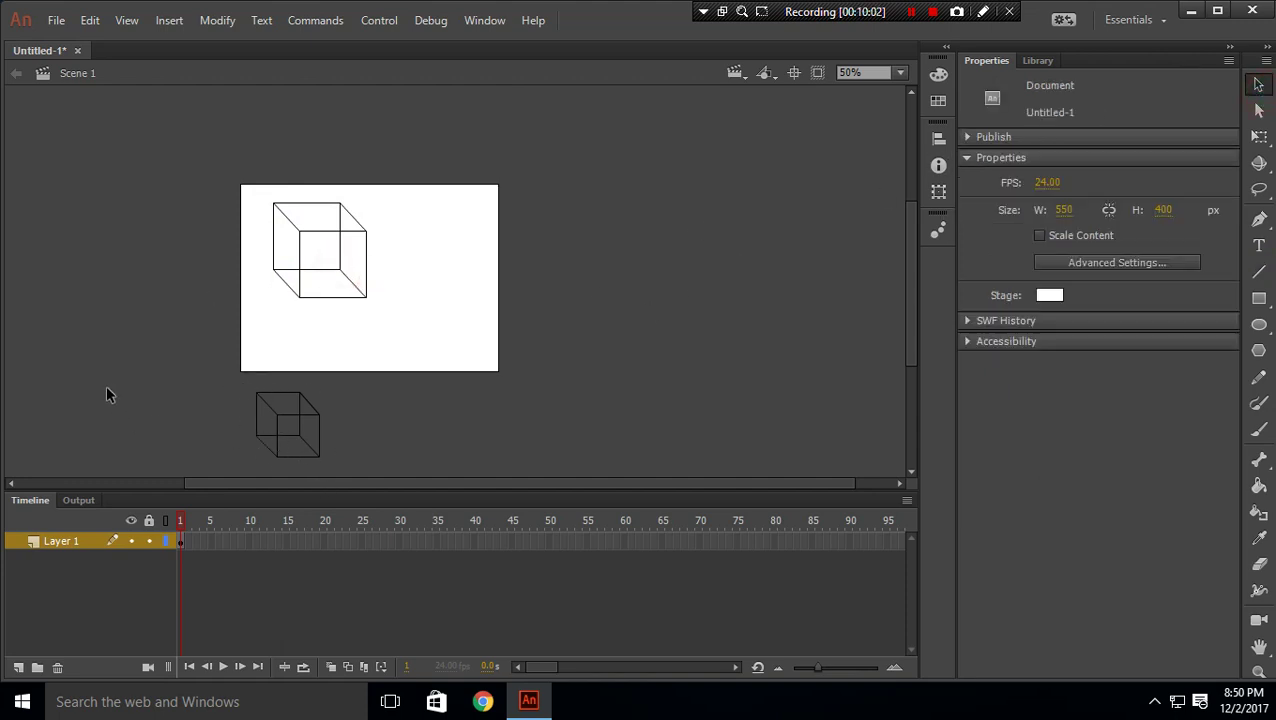
drag(204, 342, 352, 476)
drag(288, 426, 453, 302)
click(537, 291)
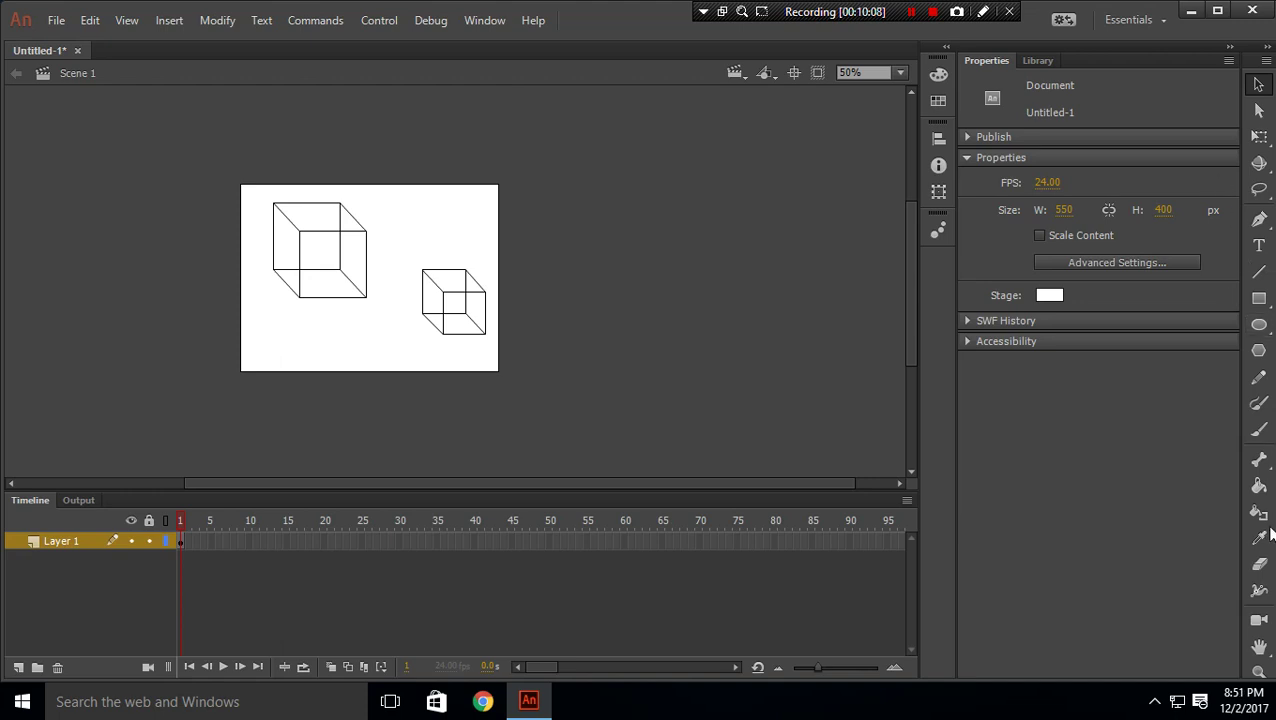
Step: Delete both wireframe cubes from the stage and close the program
click(612, 419)
mouse_move(216, 160)
mouse_down()
mouse_move(456, 362)
mouse_move(651, 444)
mouse_up()
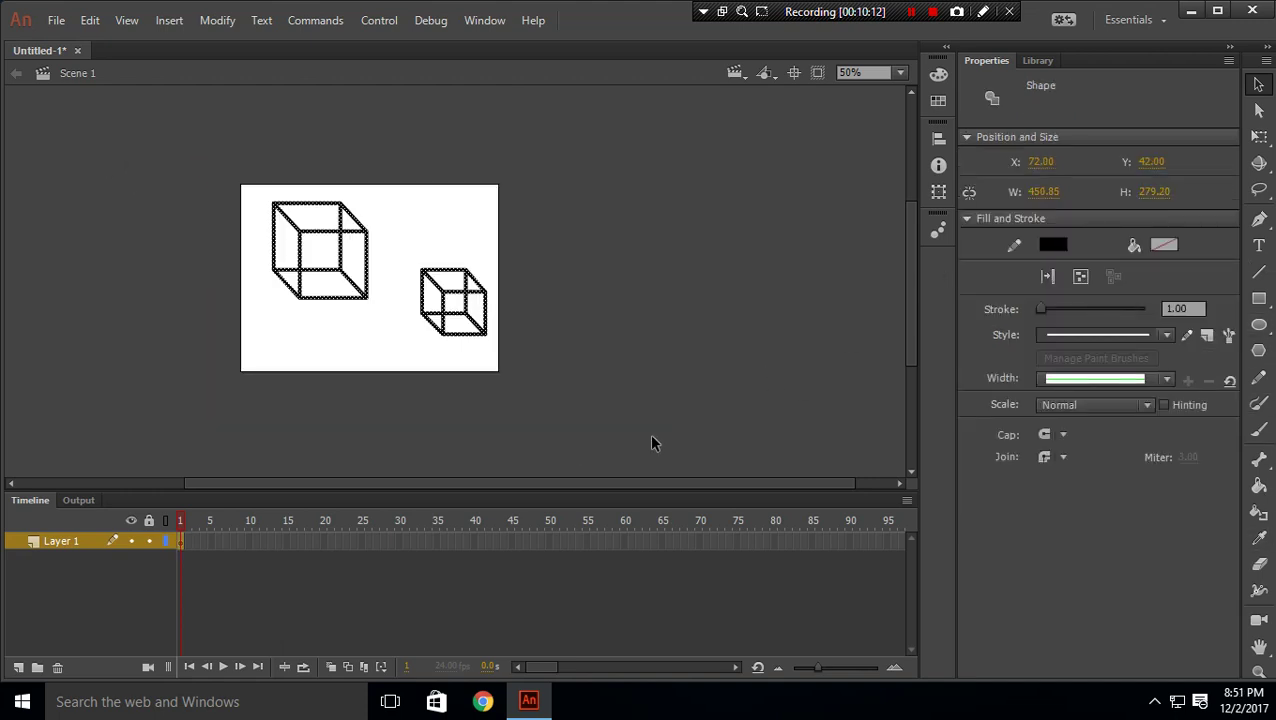
key(Delete)
click(758, 271)
click(1255, 9)
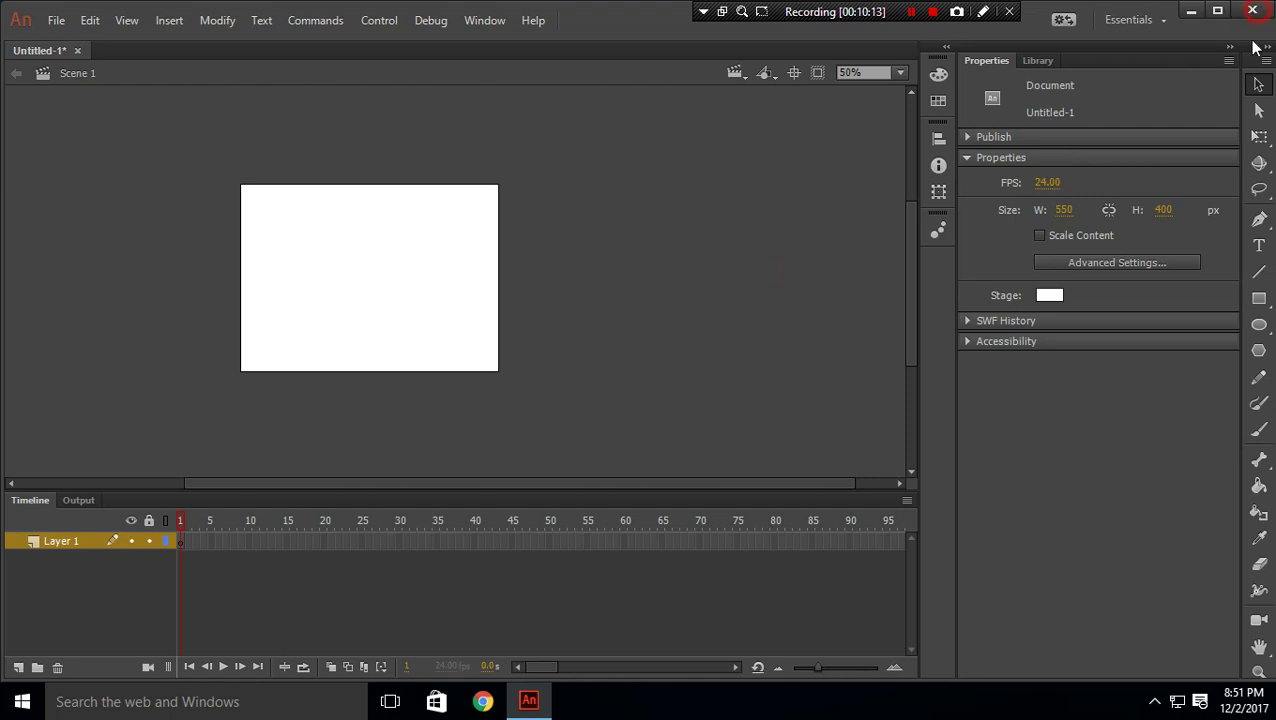